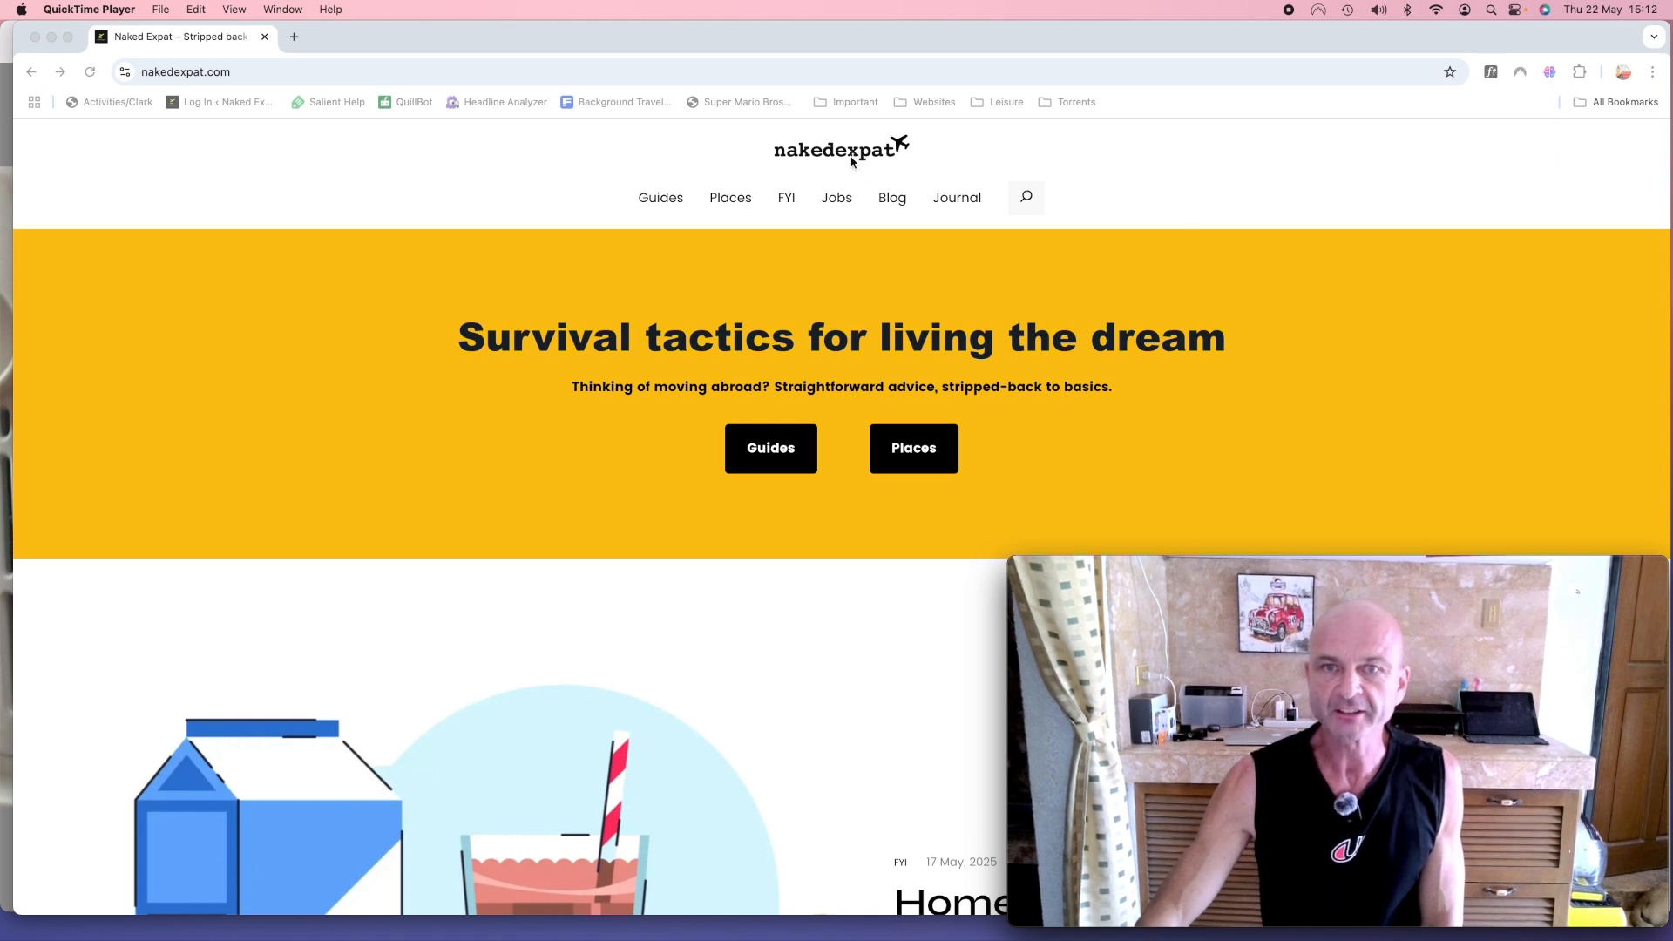
Step: Bring the Naked Expat homepage in Chrome to the front and open its site search field
click(924, 158)
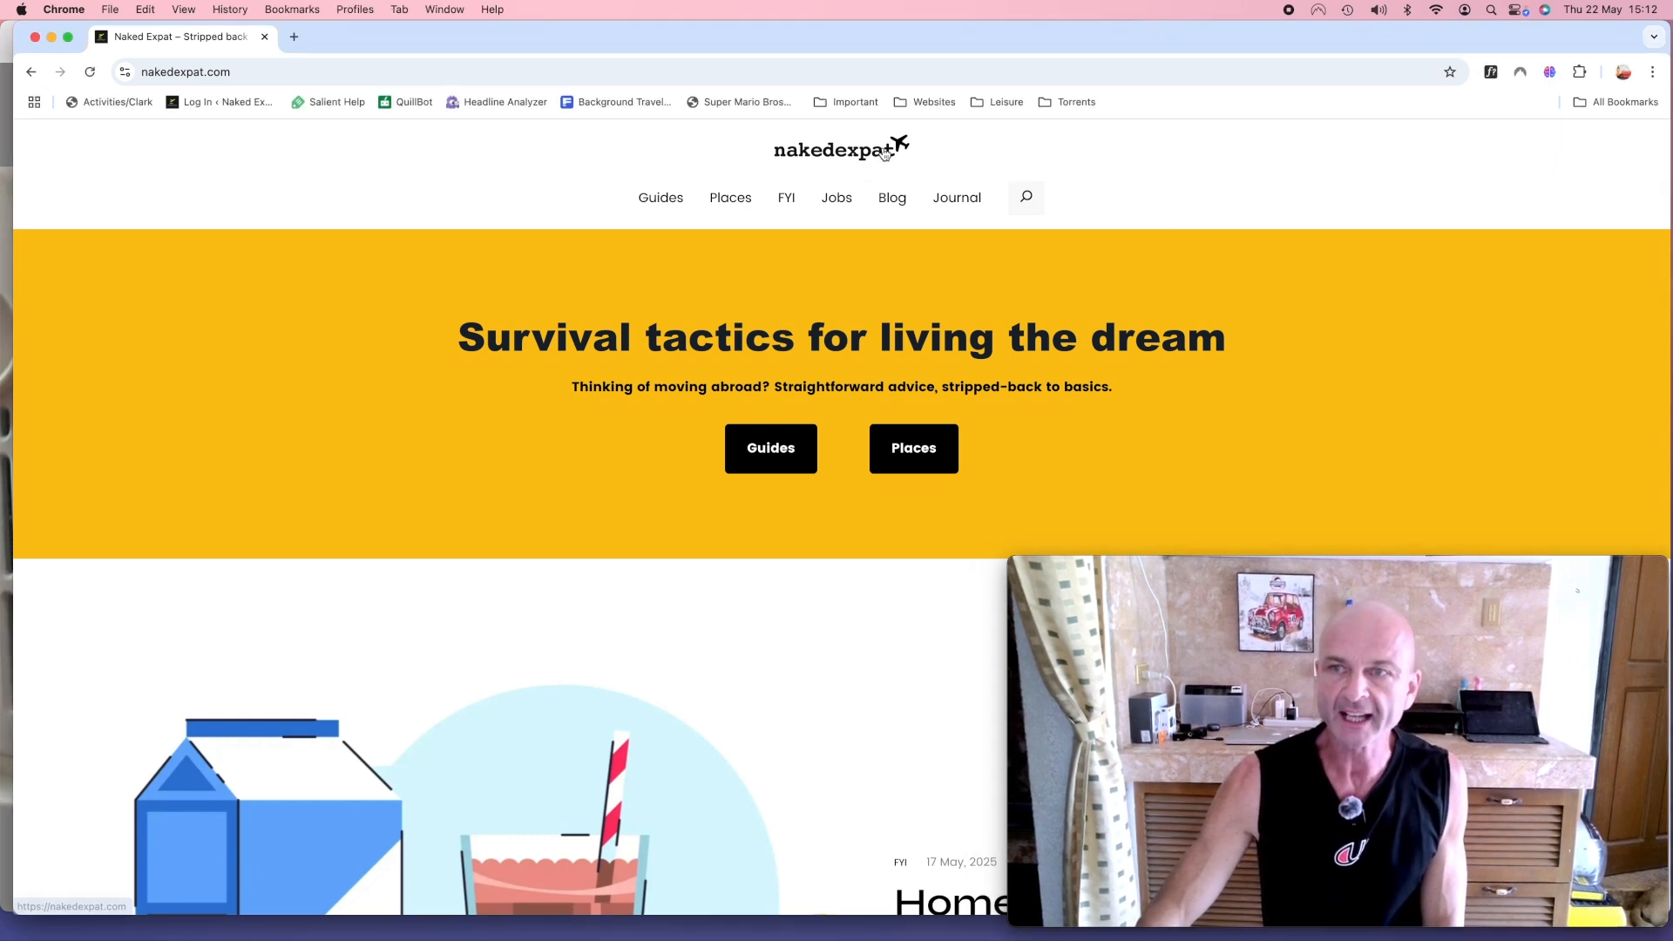
click(1027, 196)
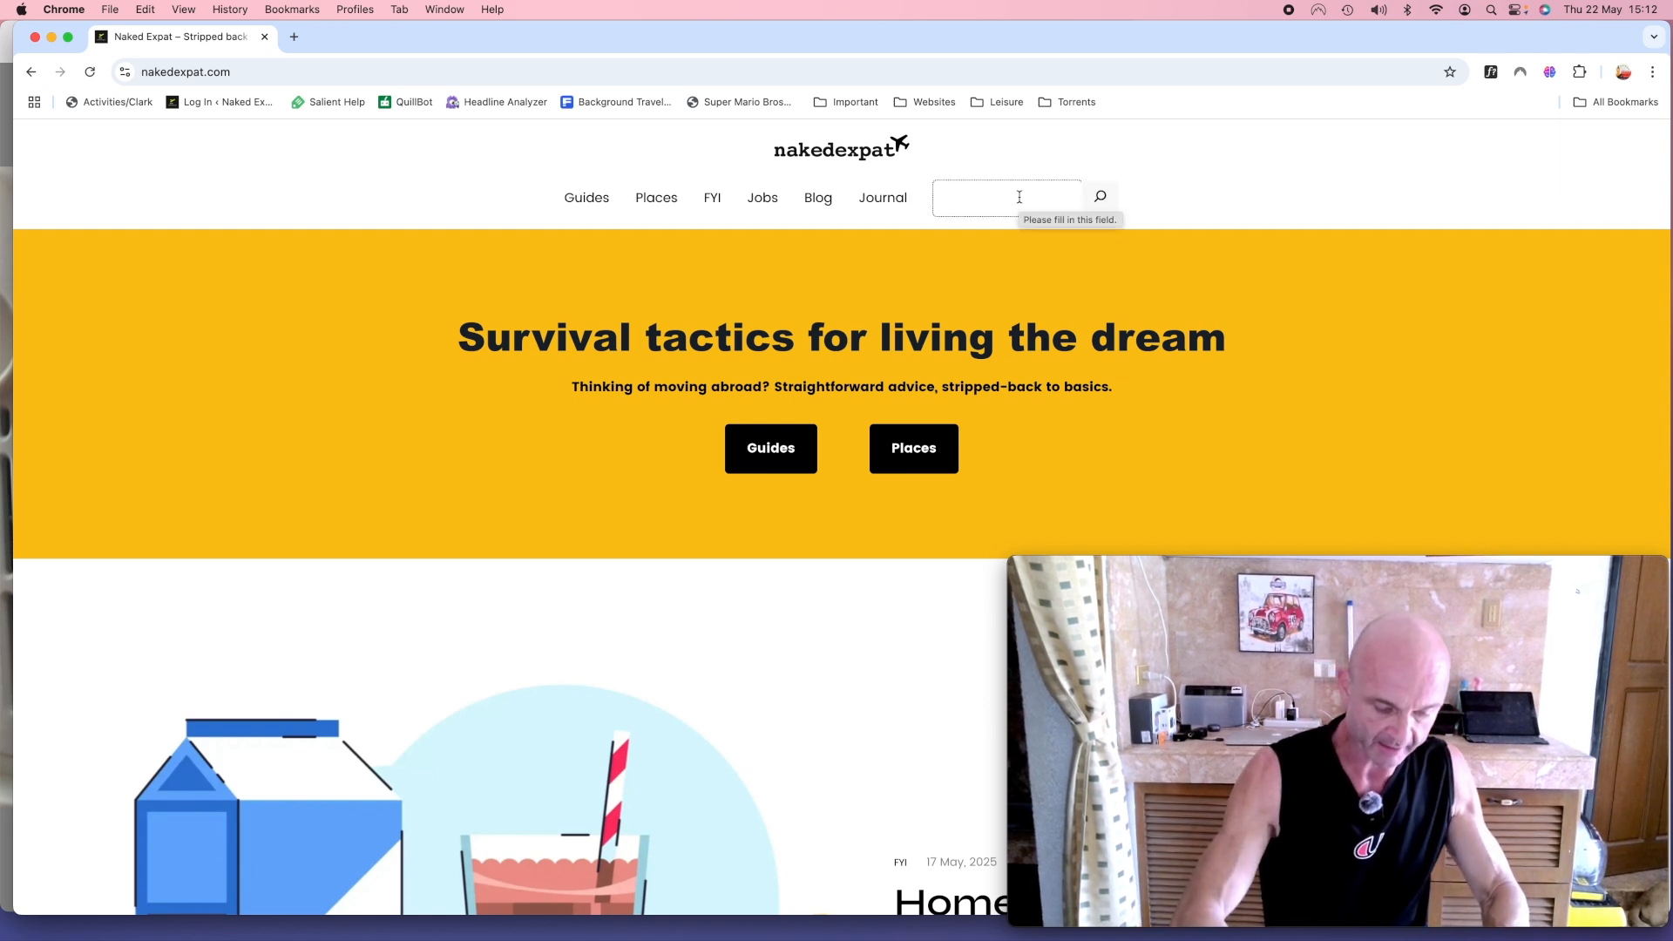
text(dns)
Step: Search the site for dns and open the 'How to change Converge DNS' article
key(Return)
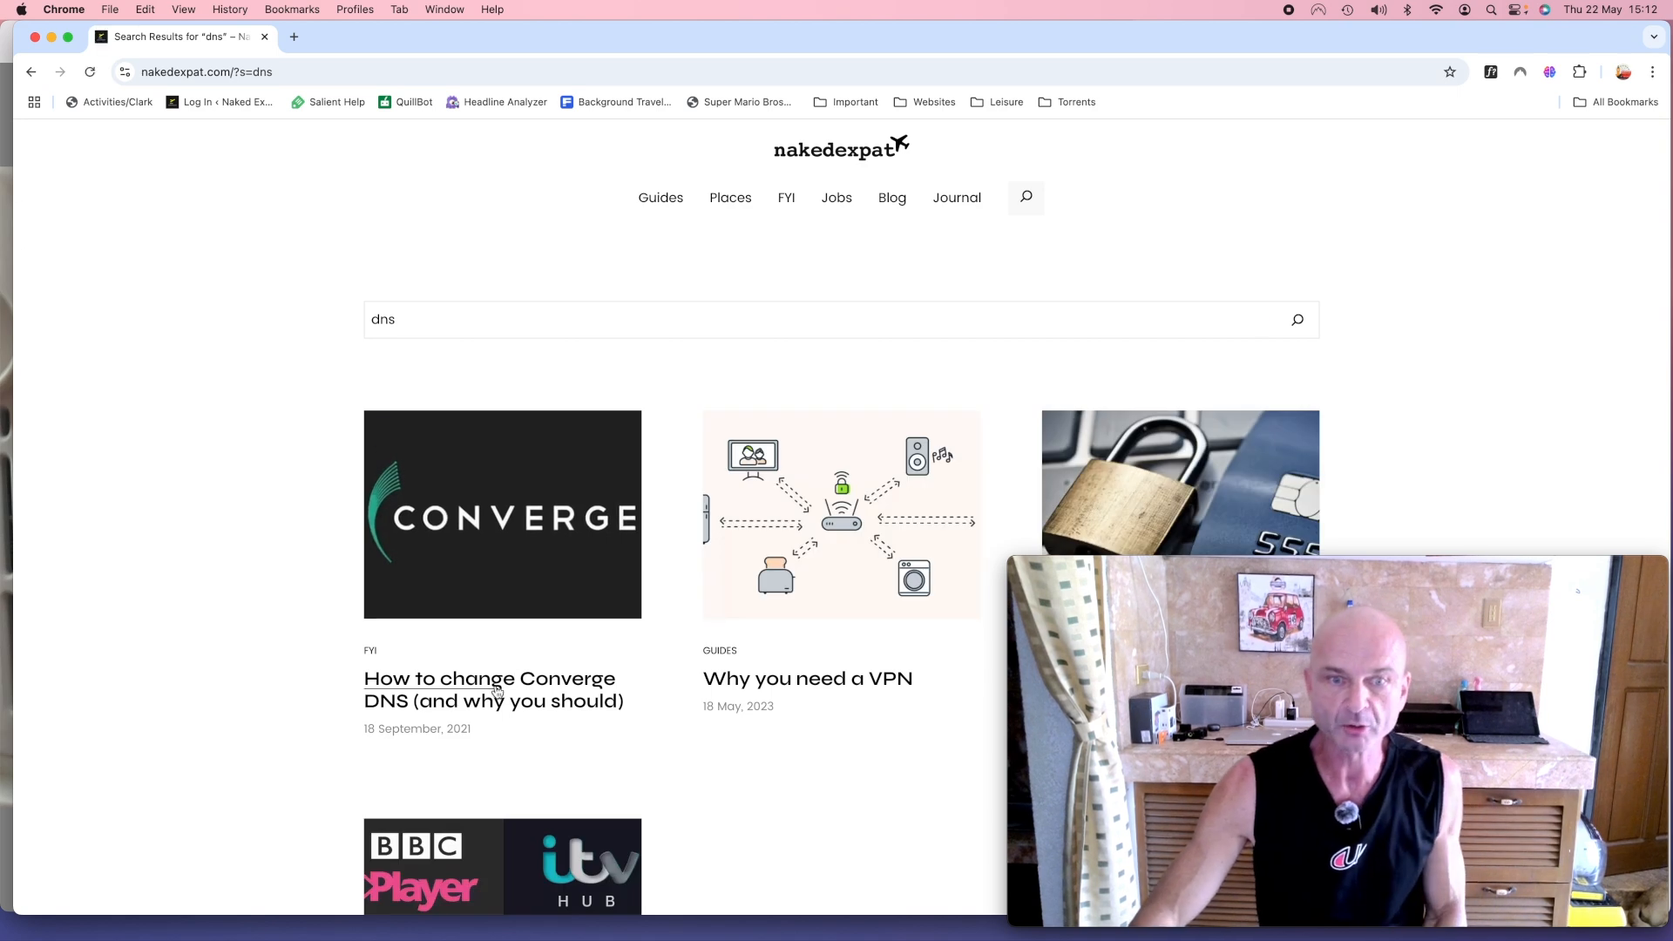
click(492, 695)
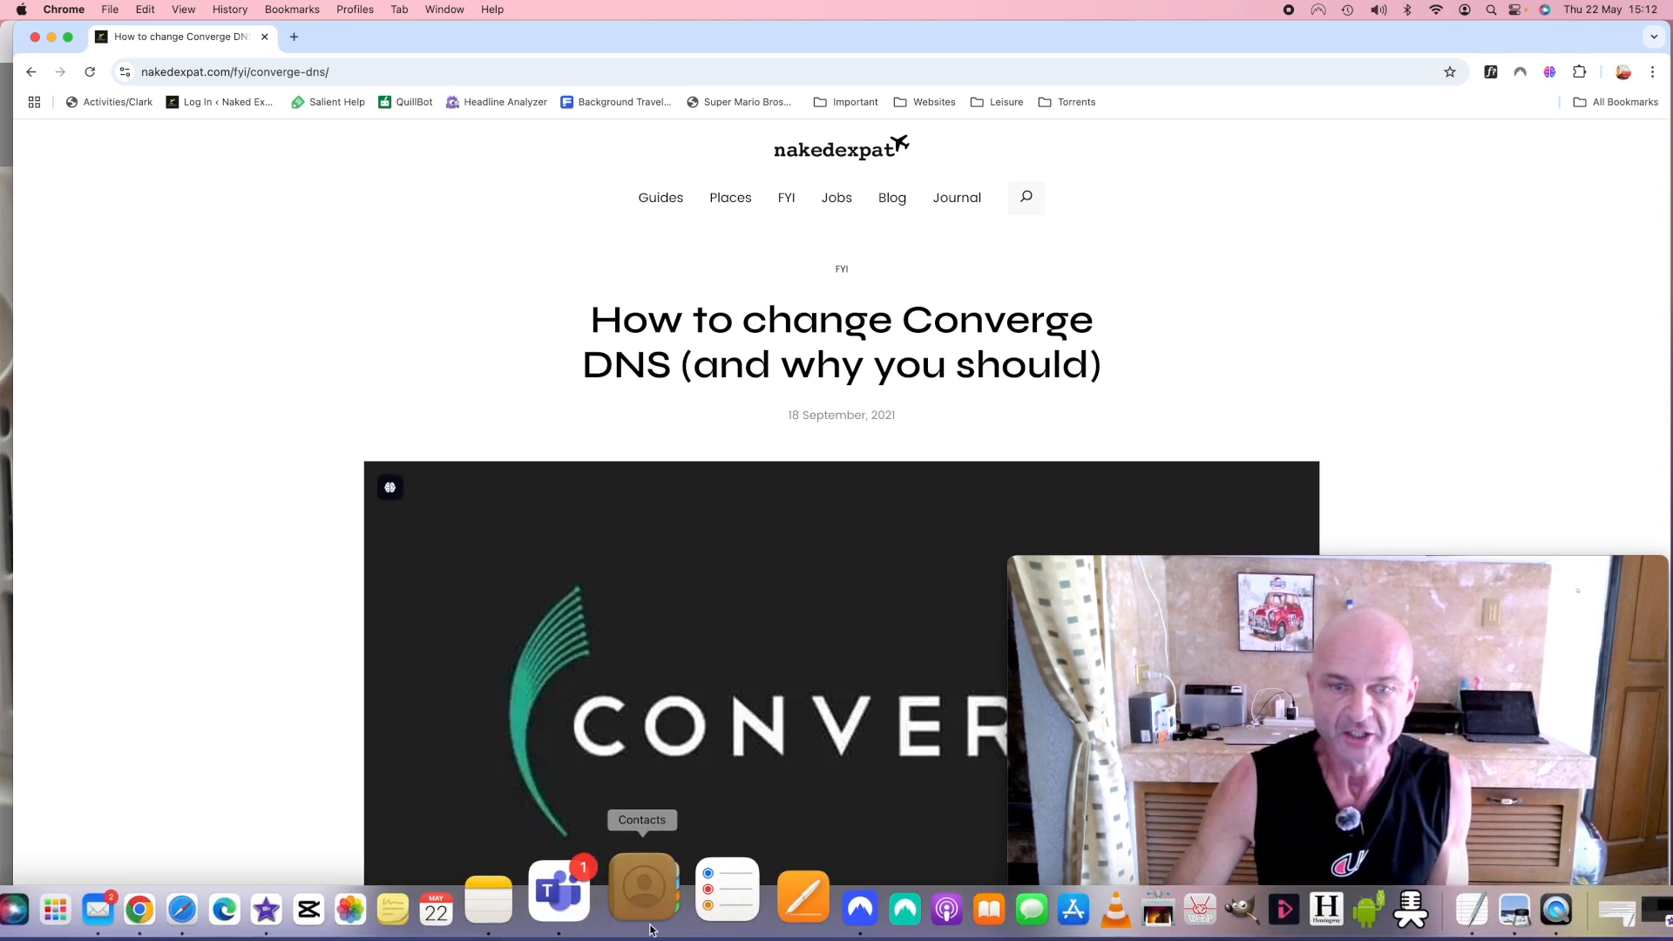
mouse_move(267, 902)
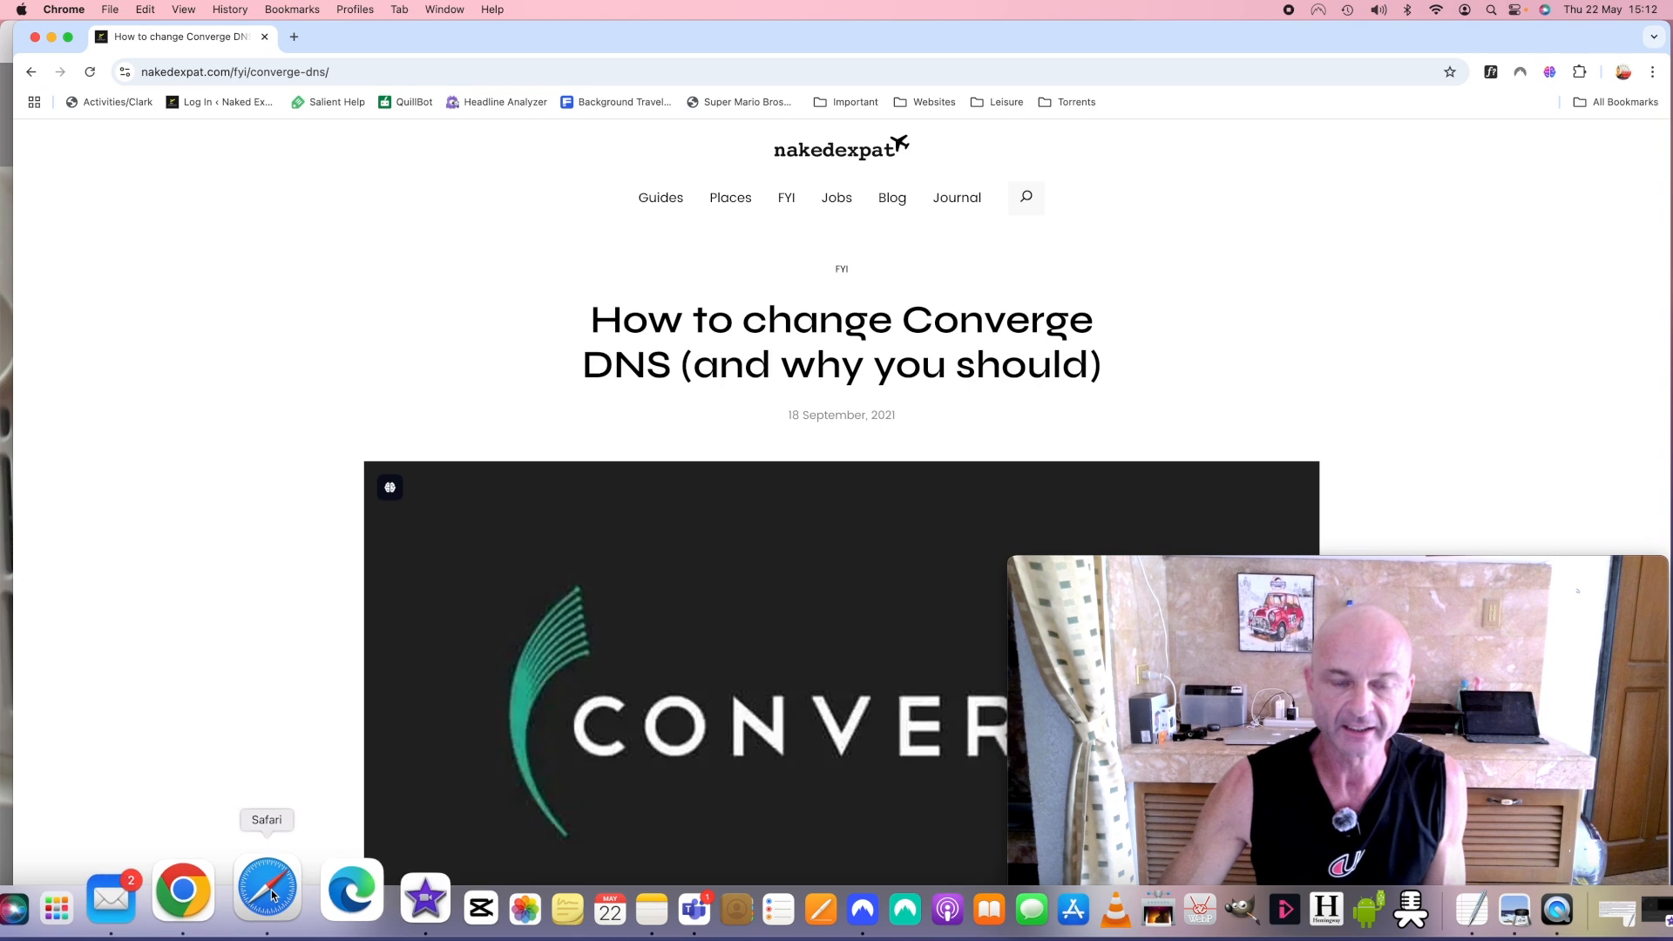
Step: Launch a Safari window from the Dock and narrow the Chrome article to sit beside it
click(273, 895)
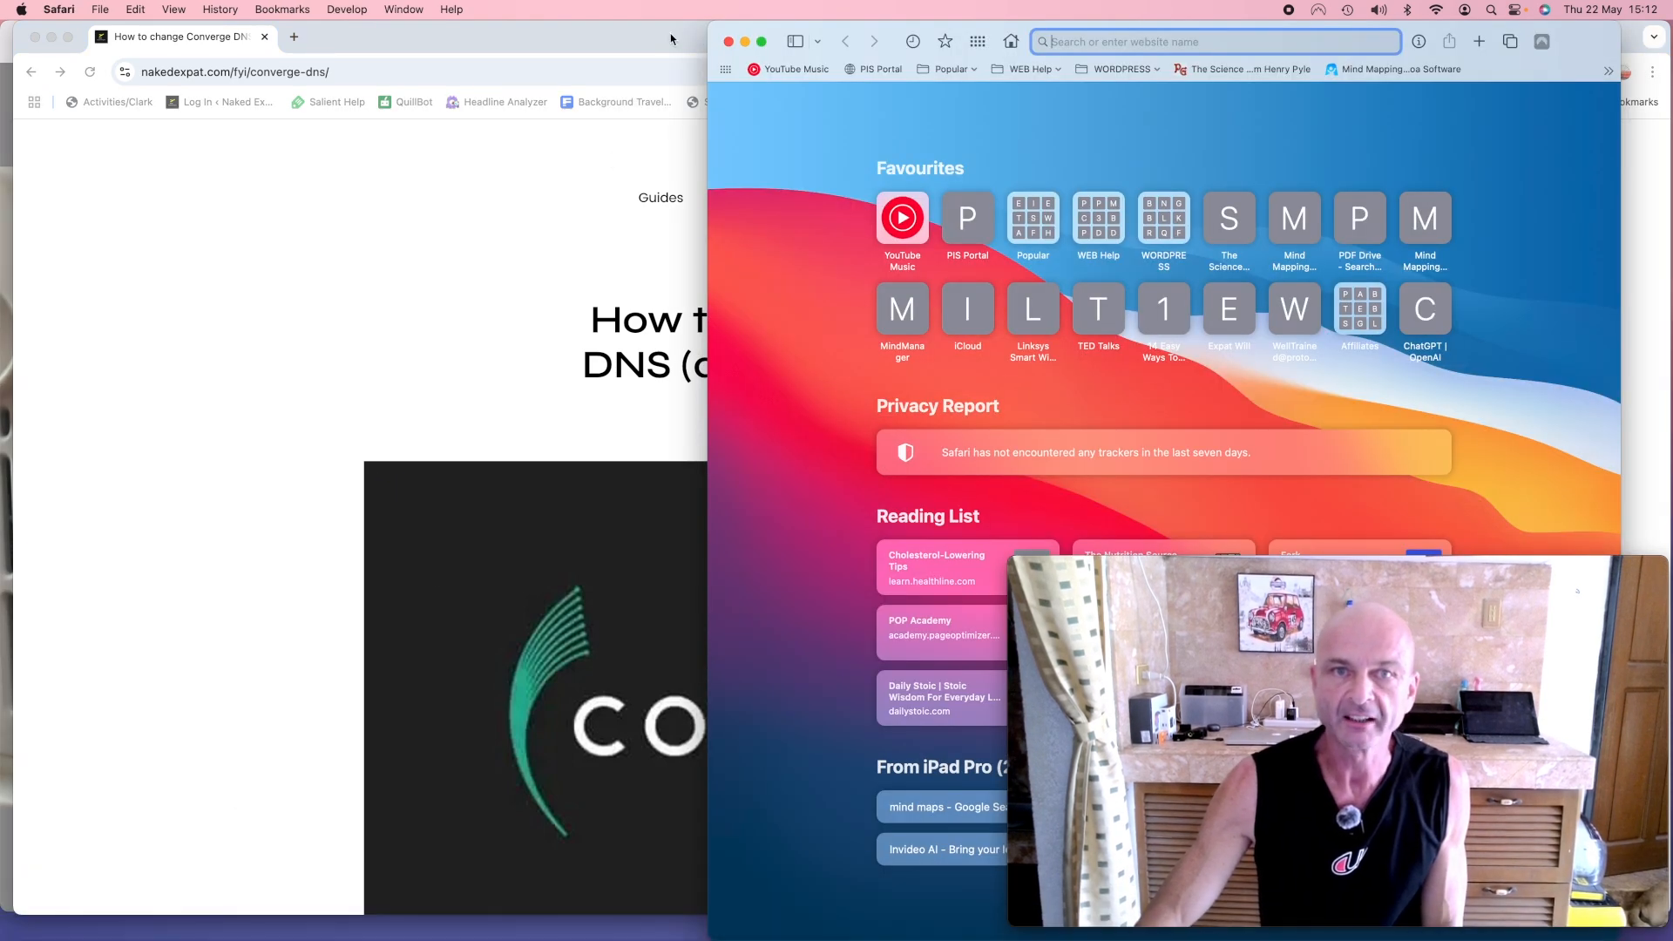
click(671, 32)
mouse_move(1666, 233)
mouse_down()
mouse_move(689, 219)
mouse_move(712, 229)
mouse_up()
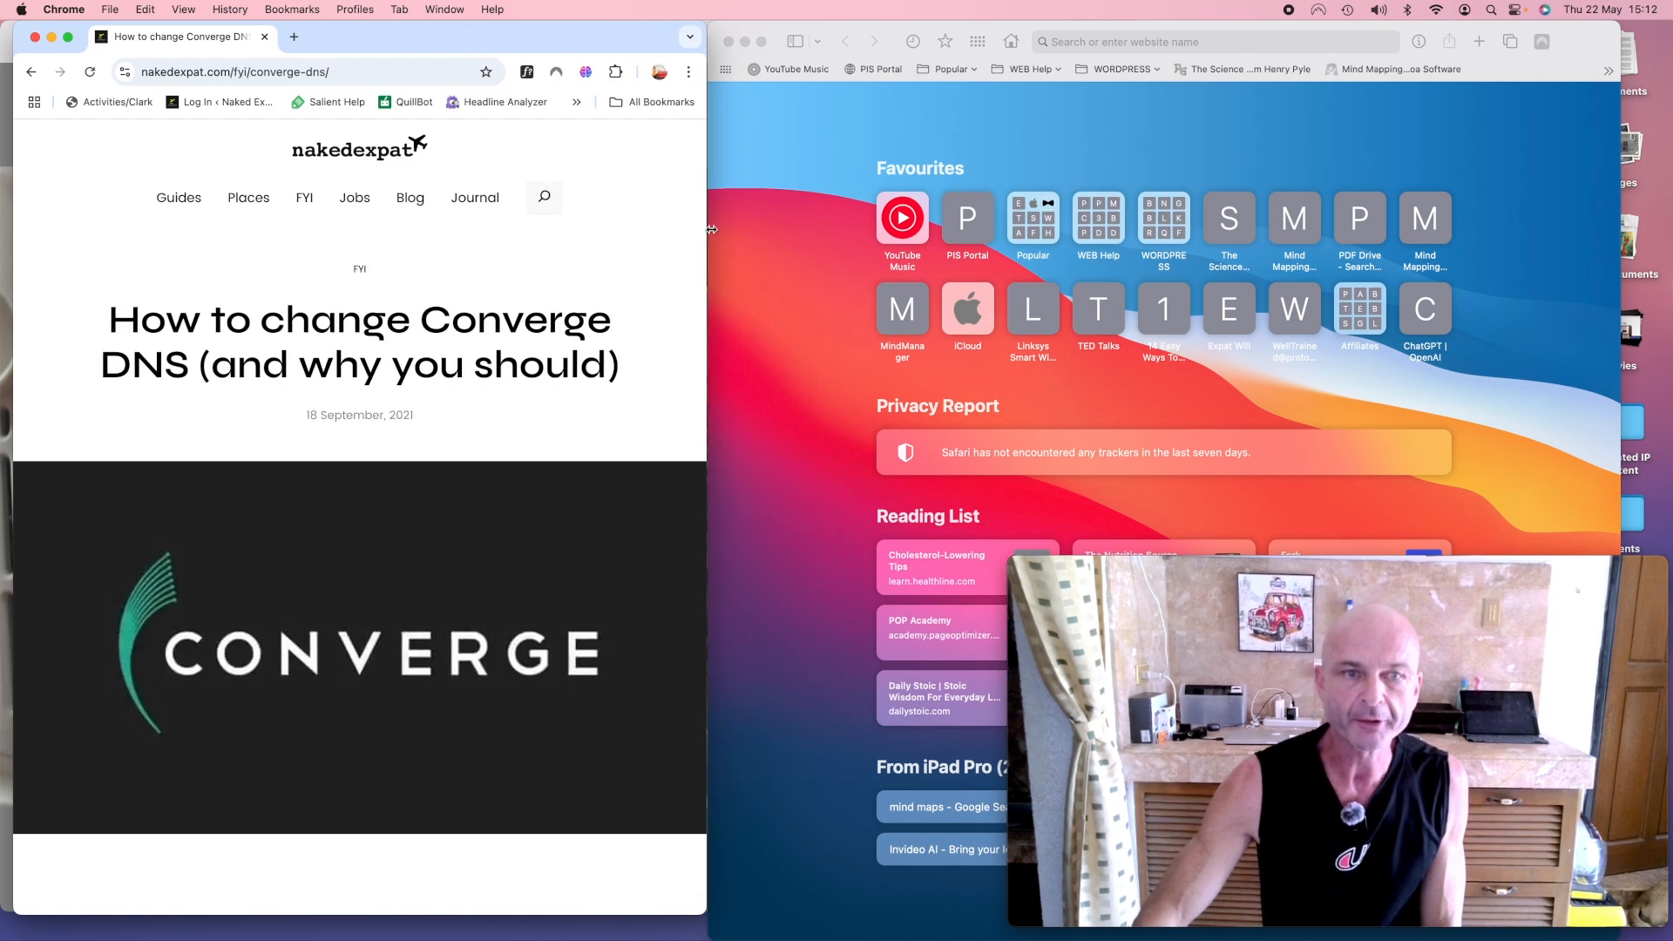
scroll(488, 379, down, 3)
scroll(487, 379, down, 4)
scroll(487, 379, down, 2)
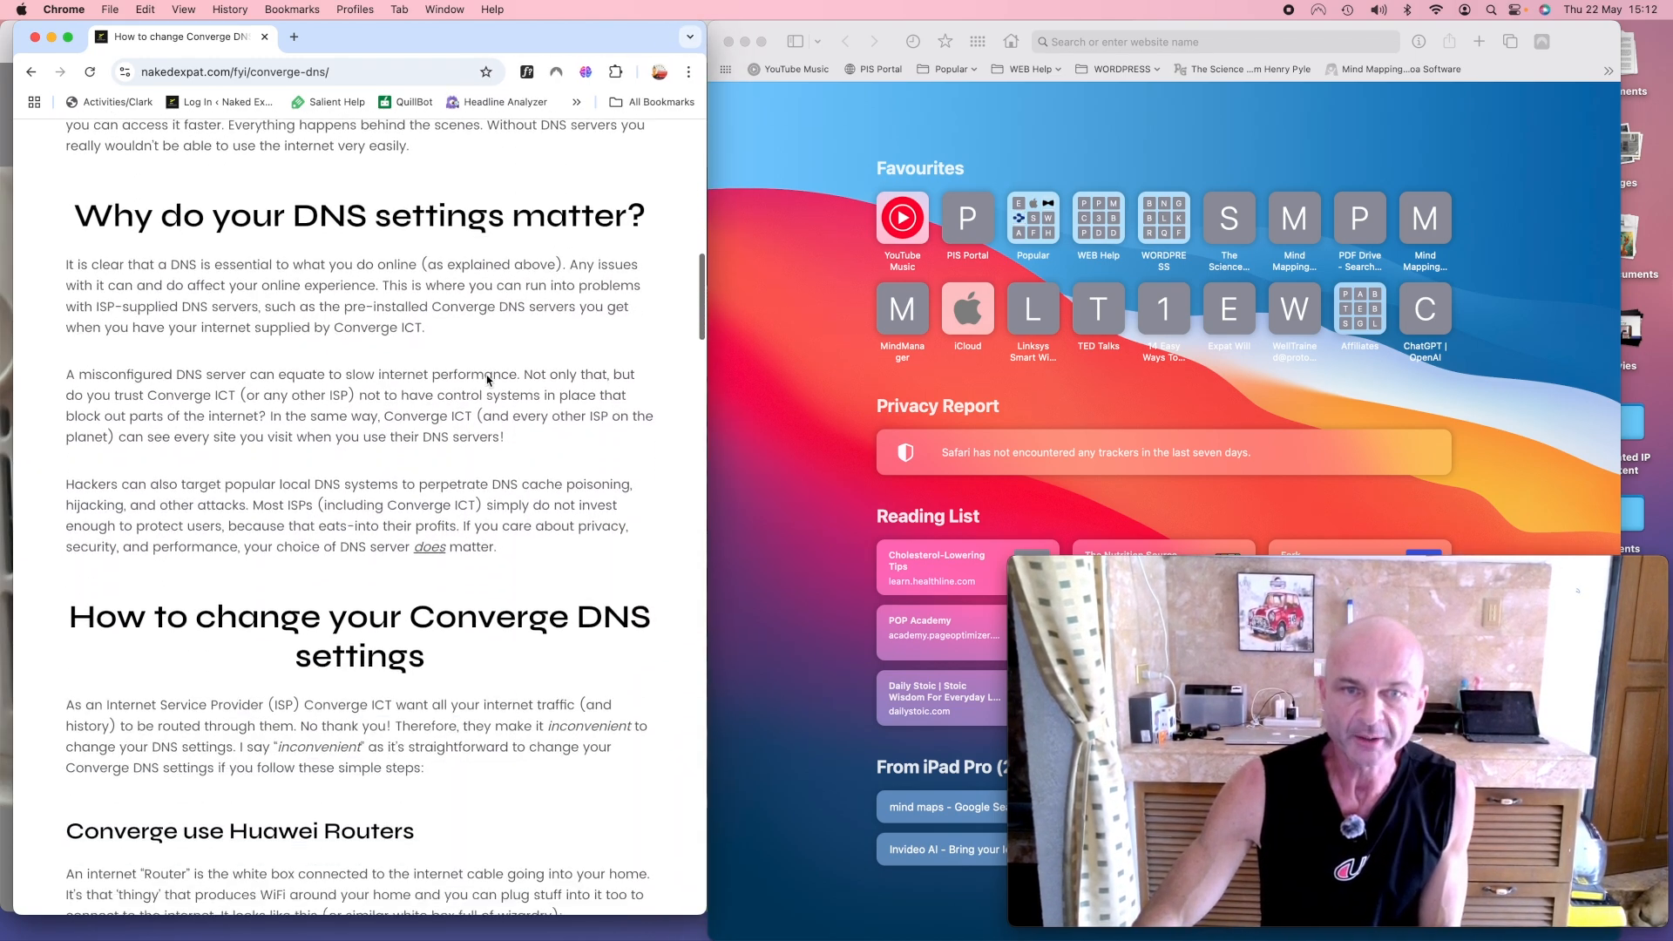
scroll(488, 380, down, 5)
scroll(488, 379, down, 3)
scroll(488, 379, down, 1)
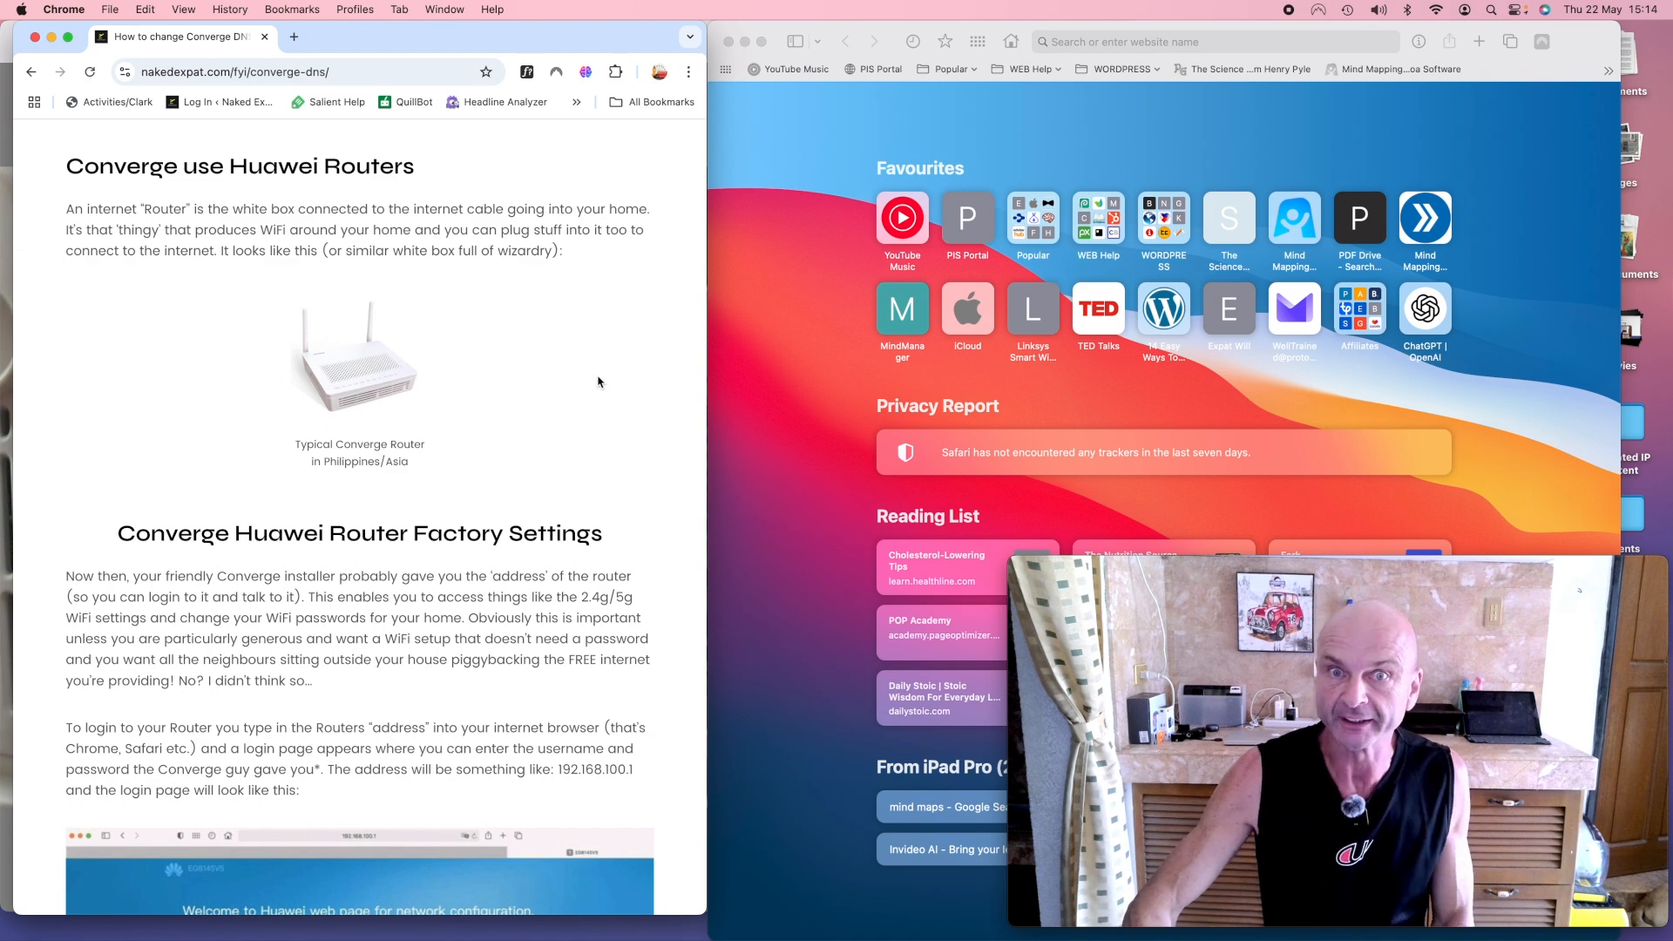
scroll(598, 382, down, 2)
scroll(597, 379, down, 3)
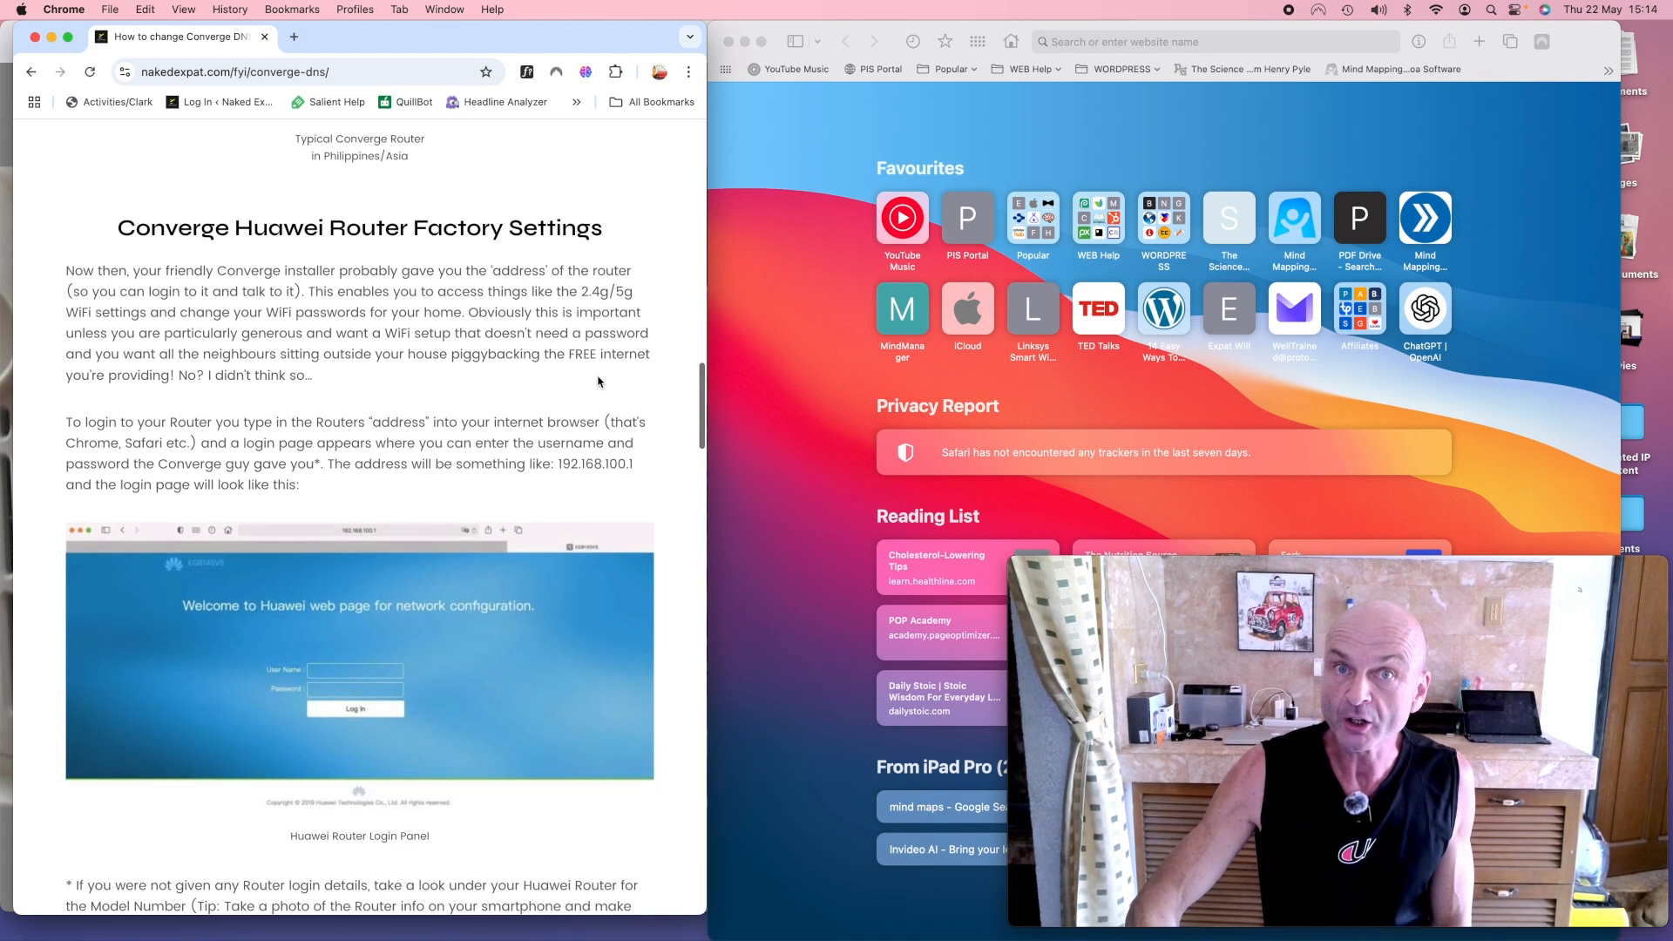
scroll(598, 376, down, 1)
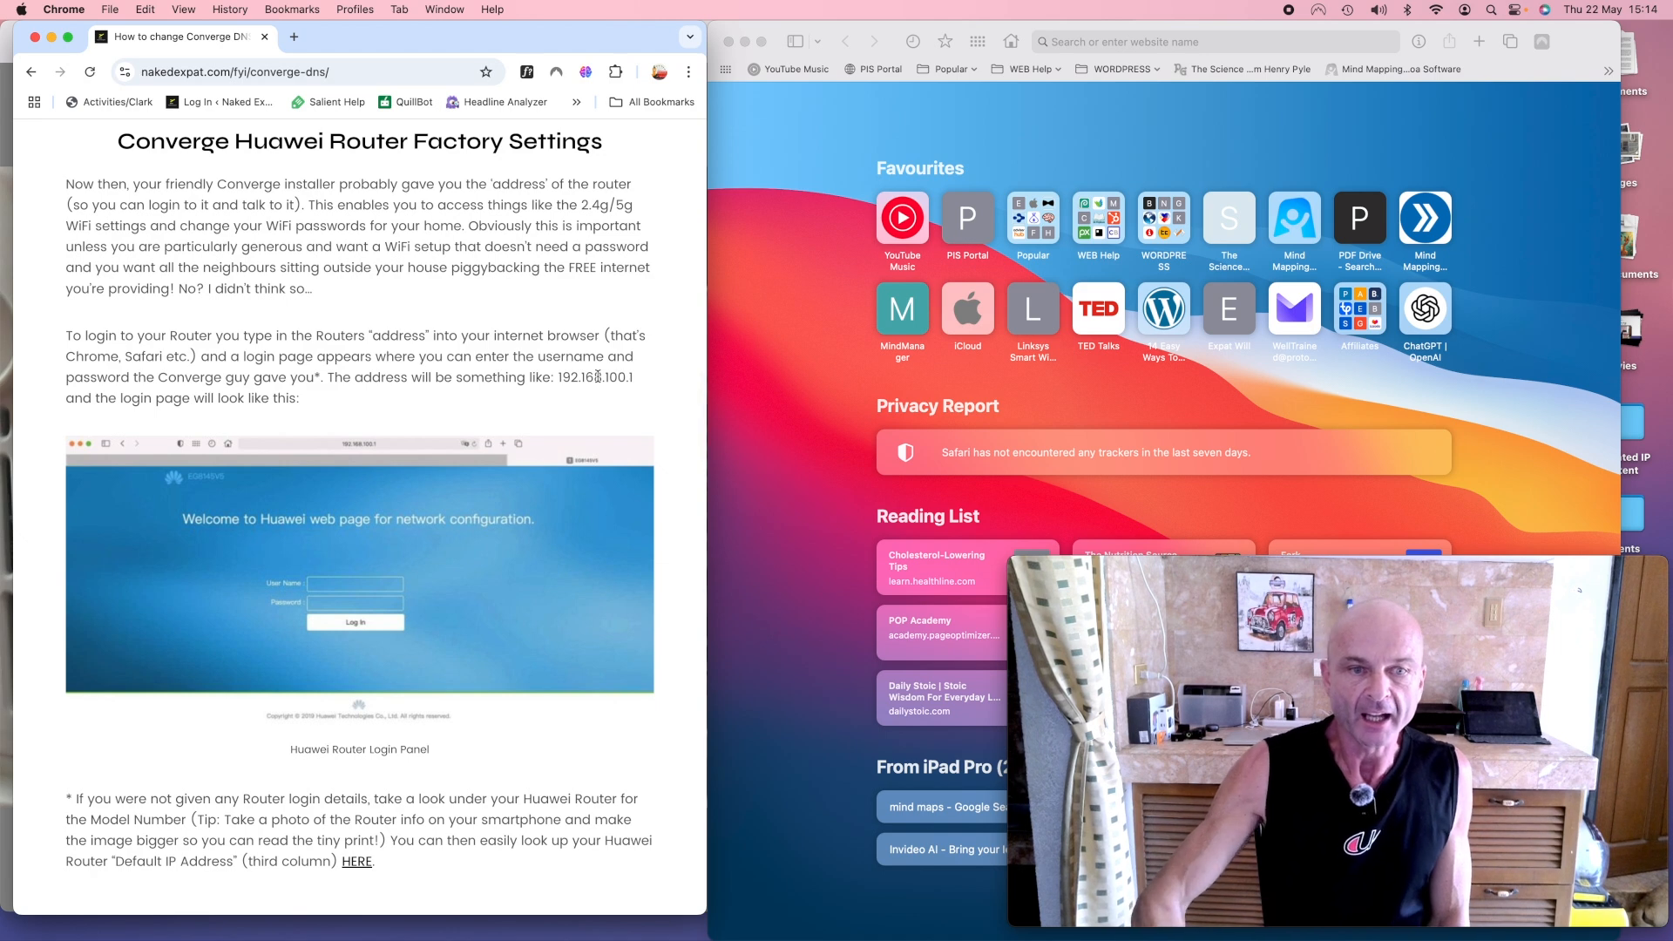
scroll(598, 377, down, 1)
scroll(598, 377, down, 1)
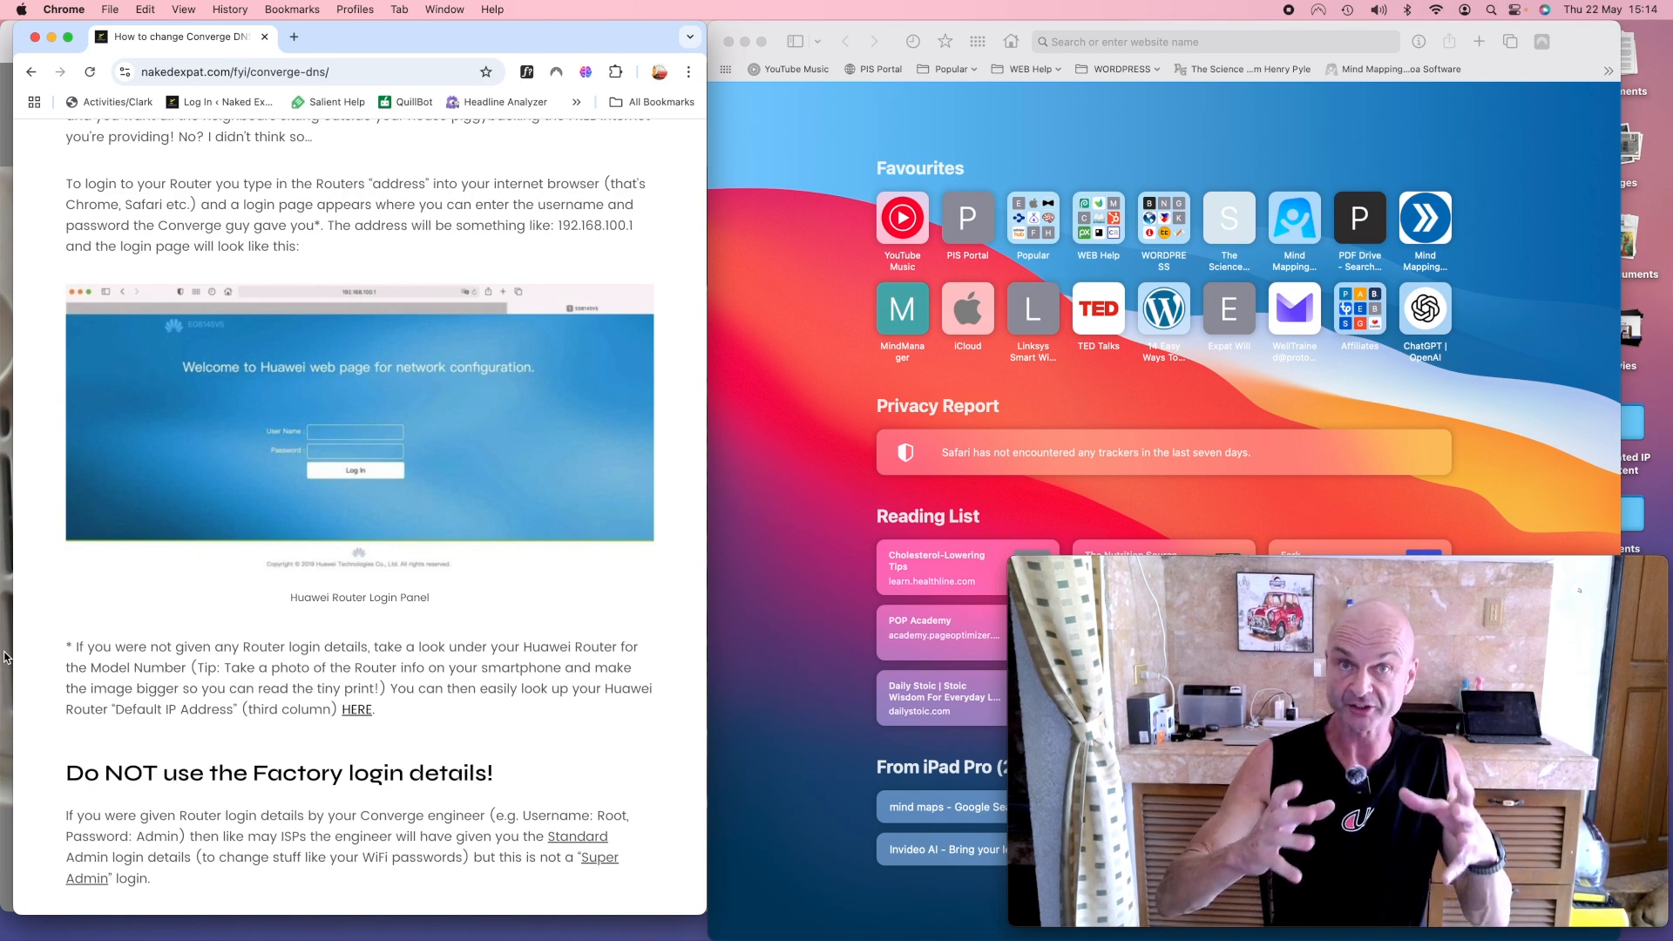
Step: Switch to the Preview window showing the annotated router label photo
key(super+Tab)
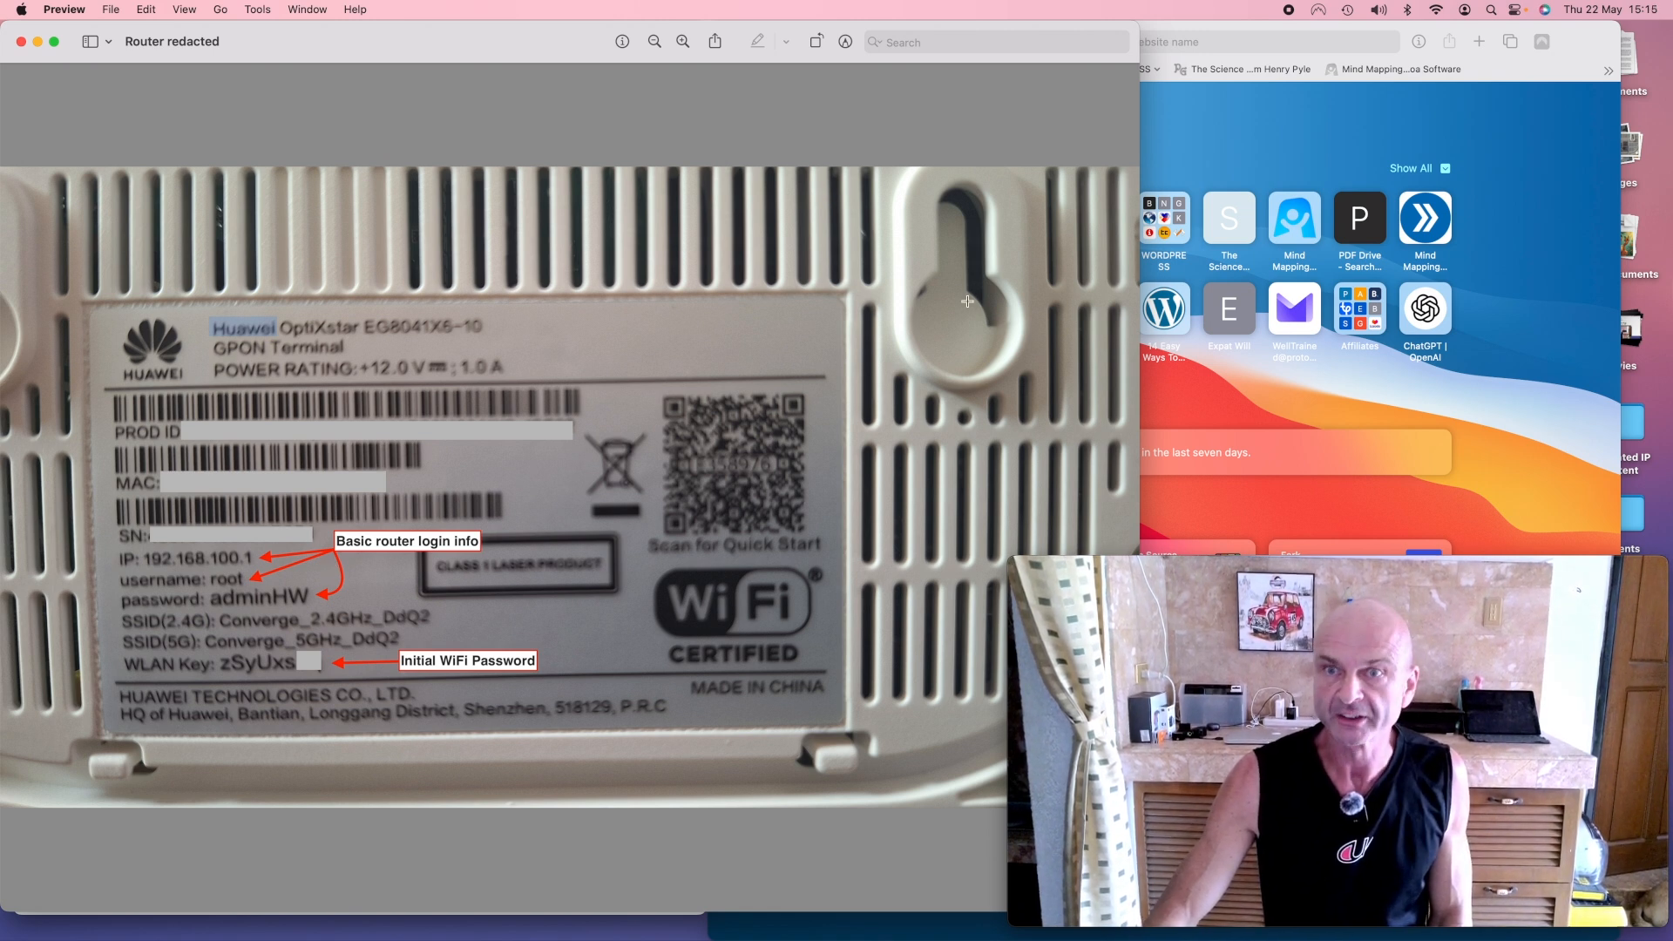
Step: Load the router login page at 192.168.100.1 in Safari and focus the User Name field
click(1288, 129)
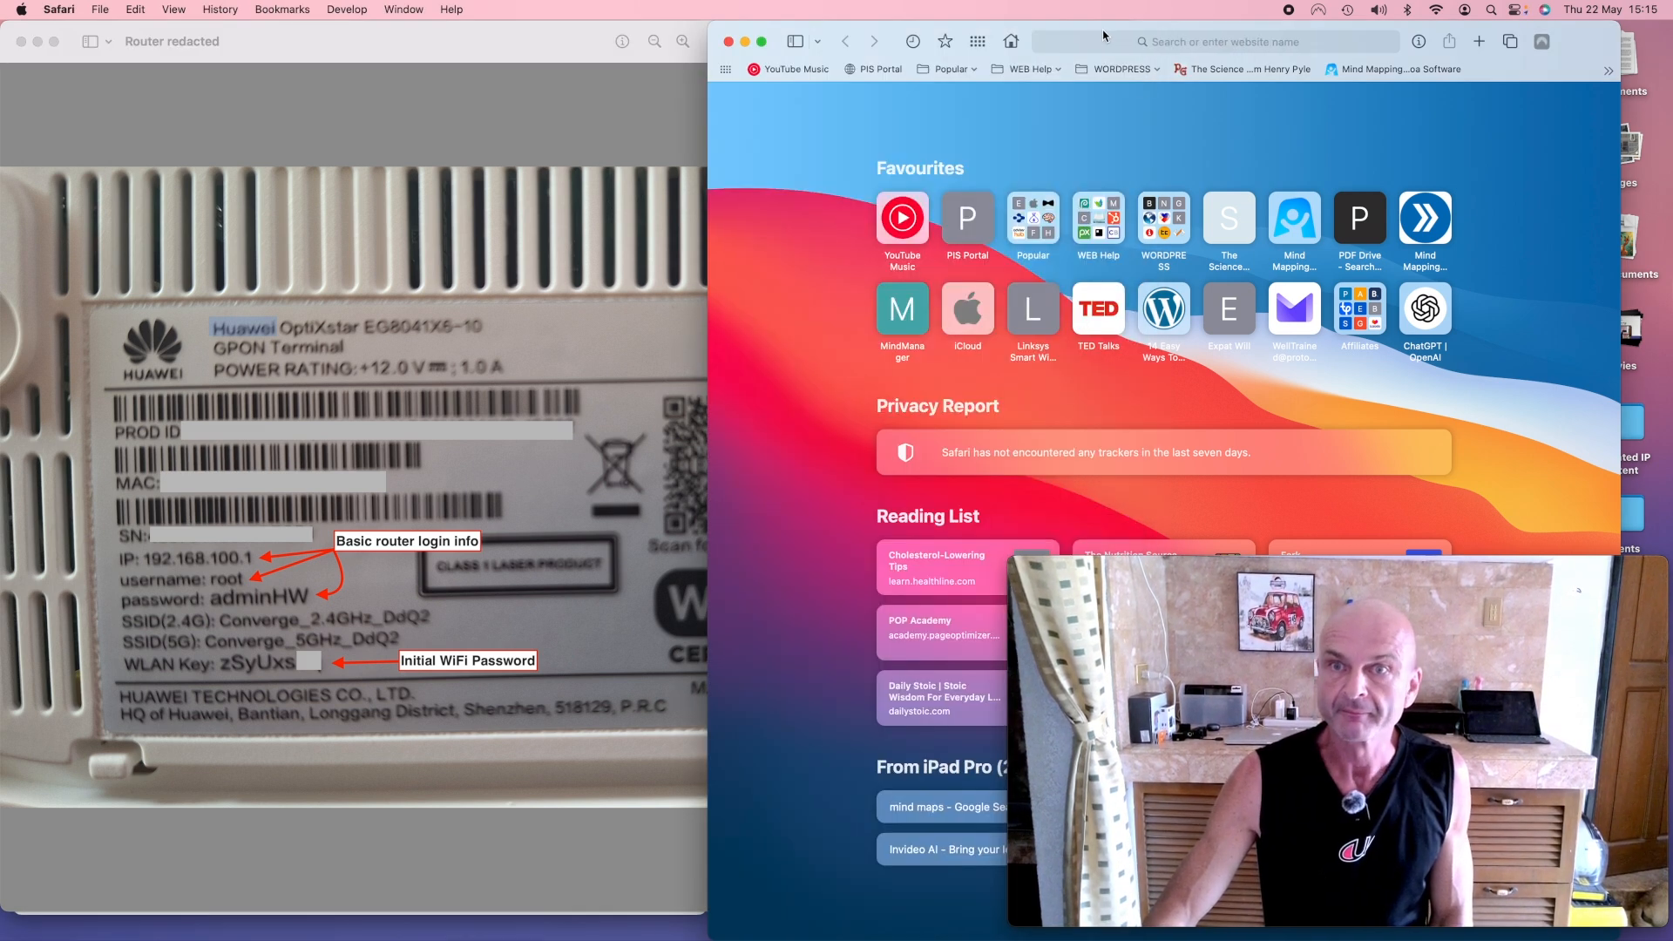
click(1136, 40)
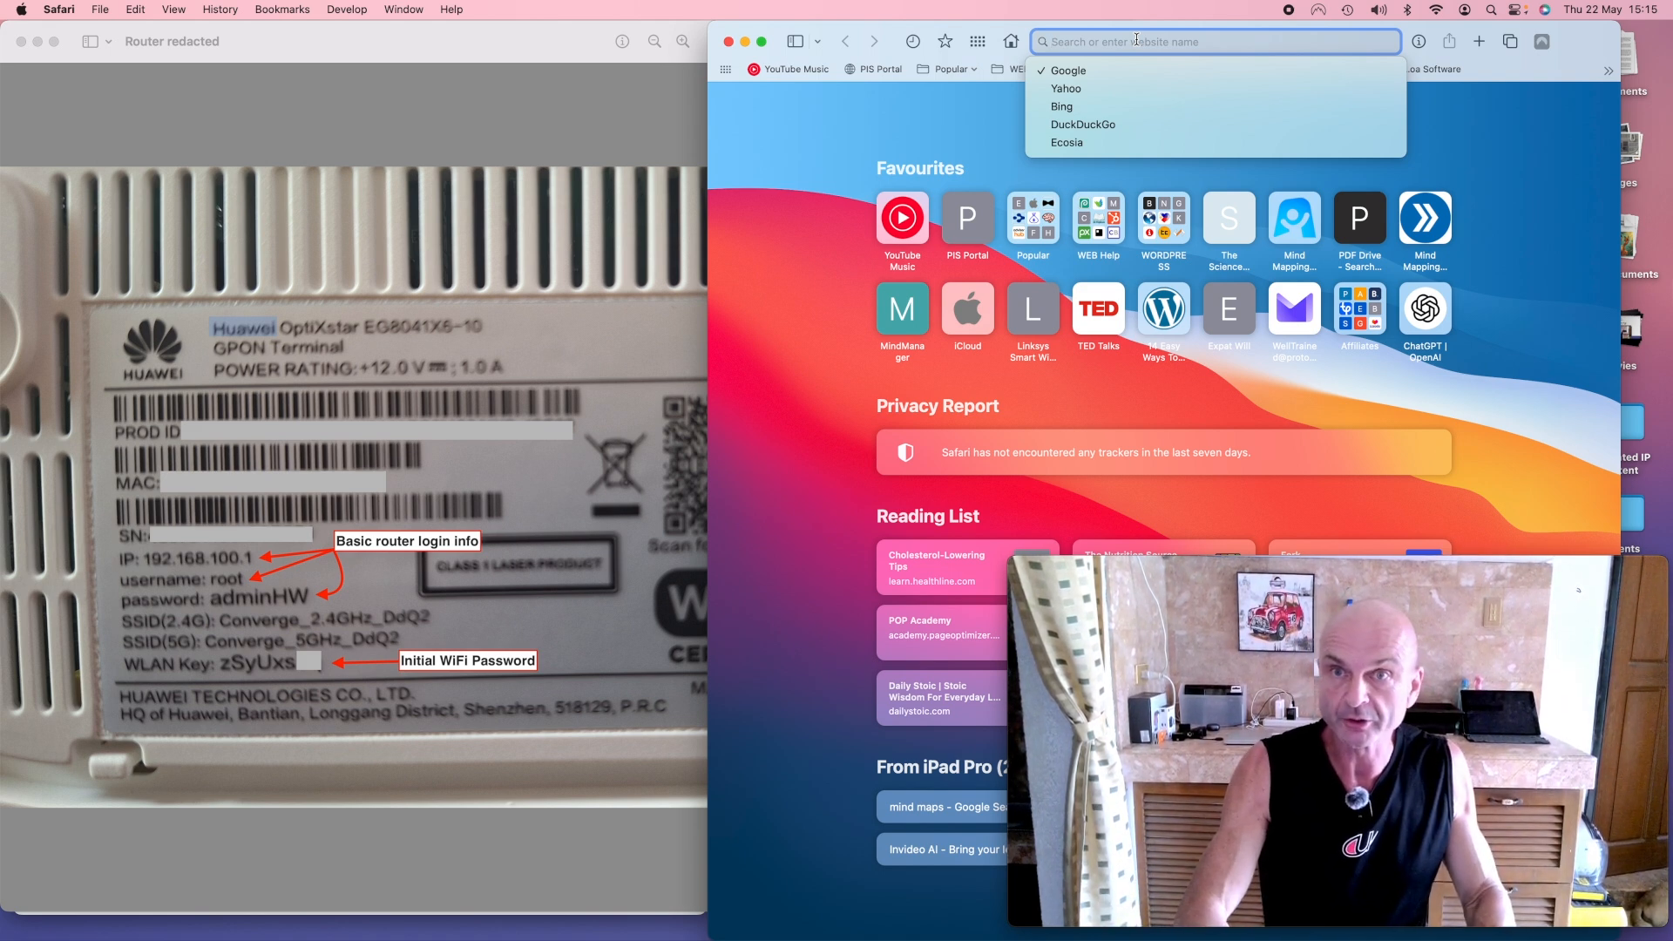
text(192.168.100.1/)
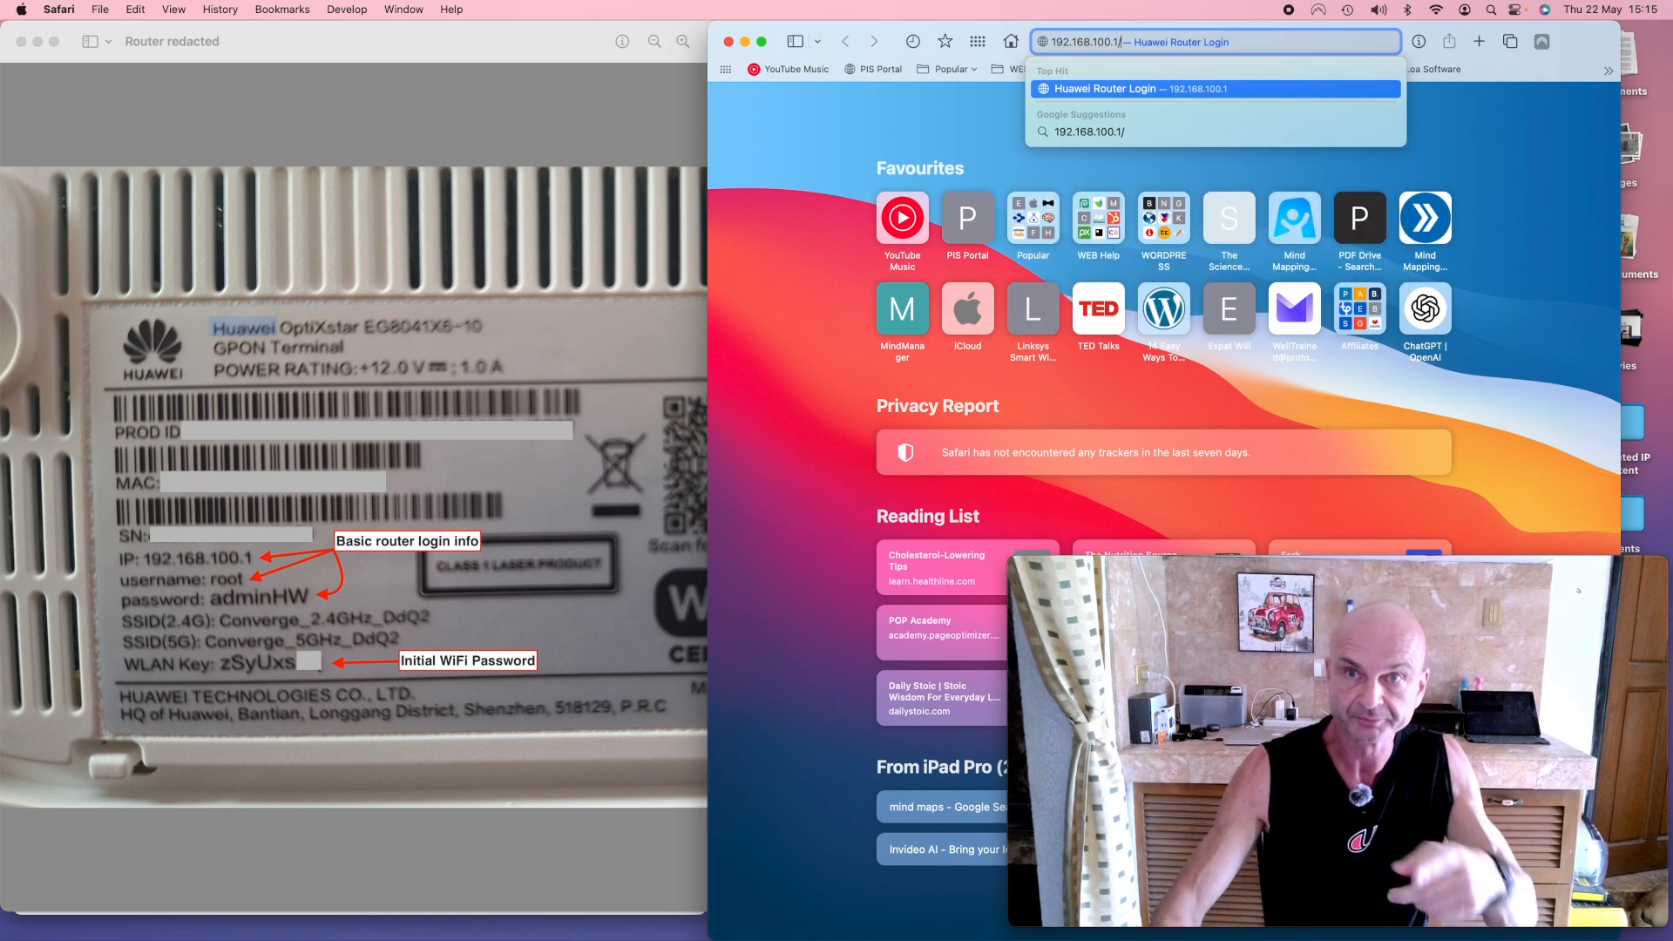
key(BackSpace)
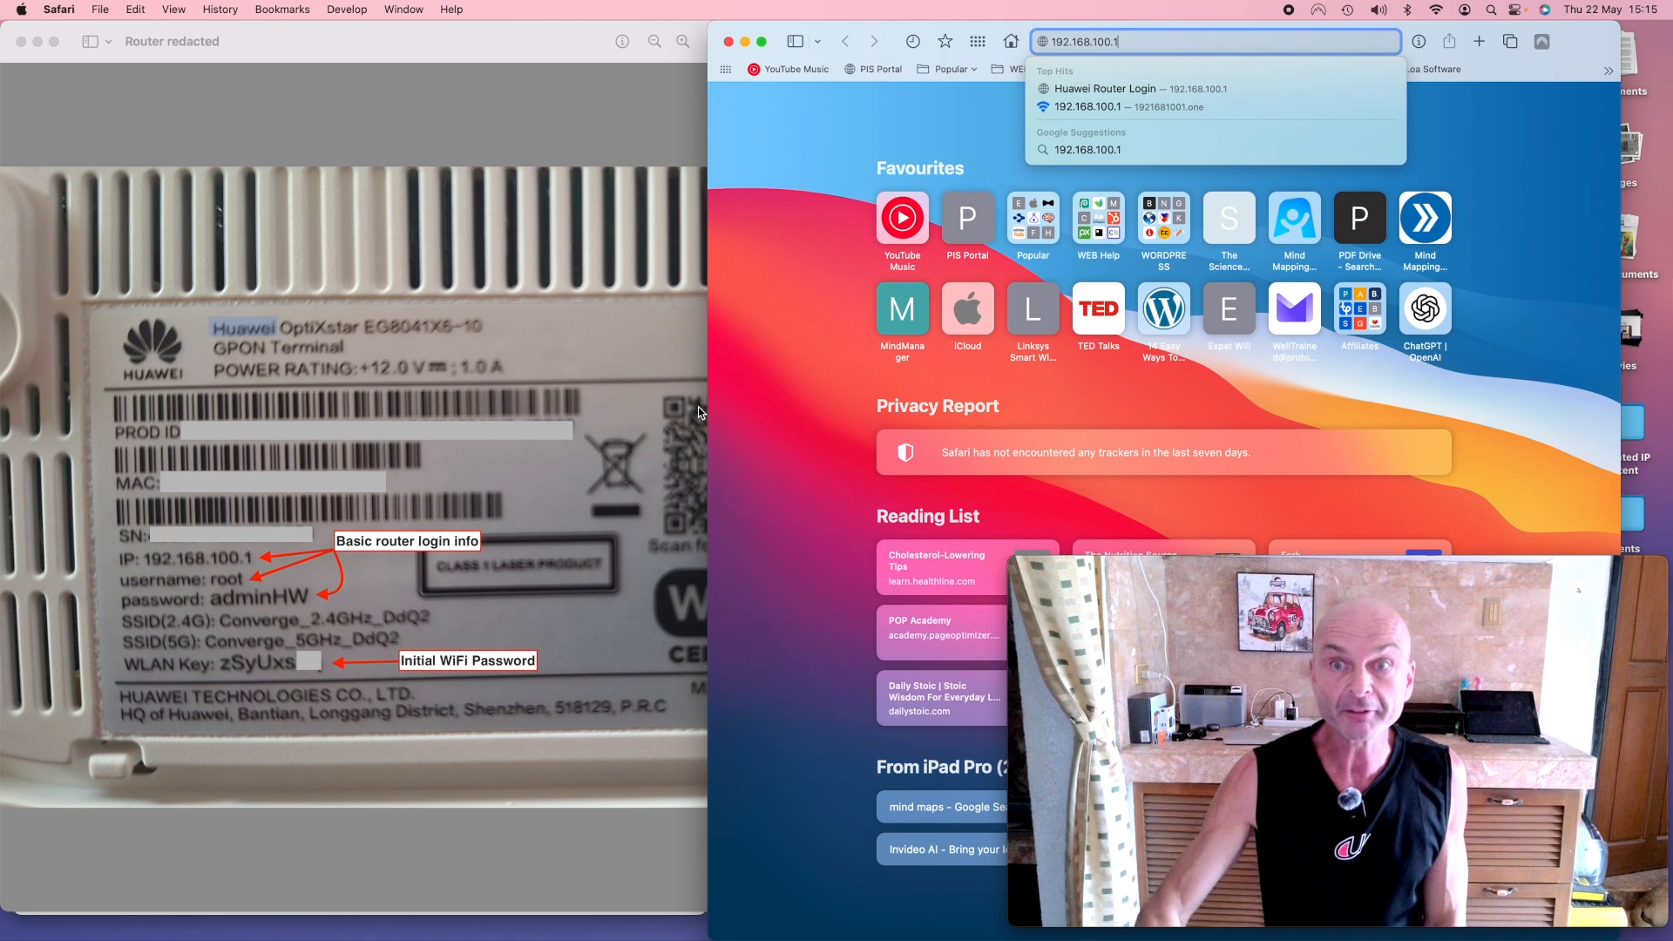
key(Return)
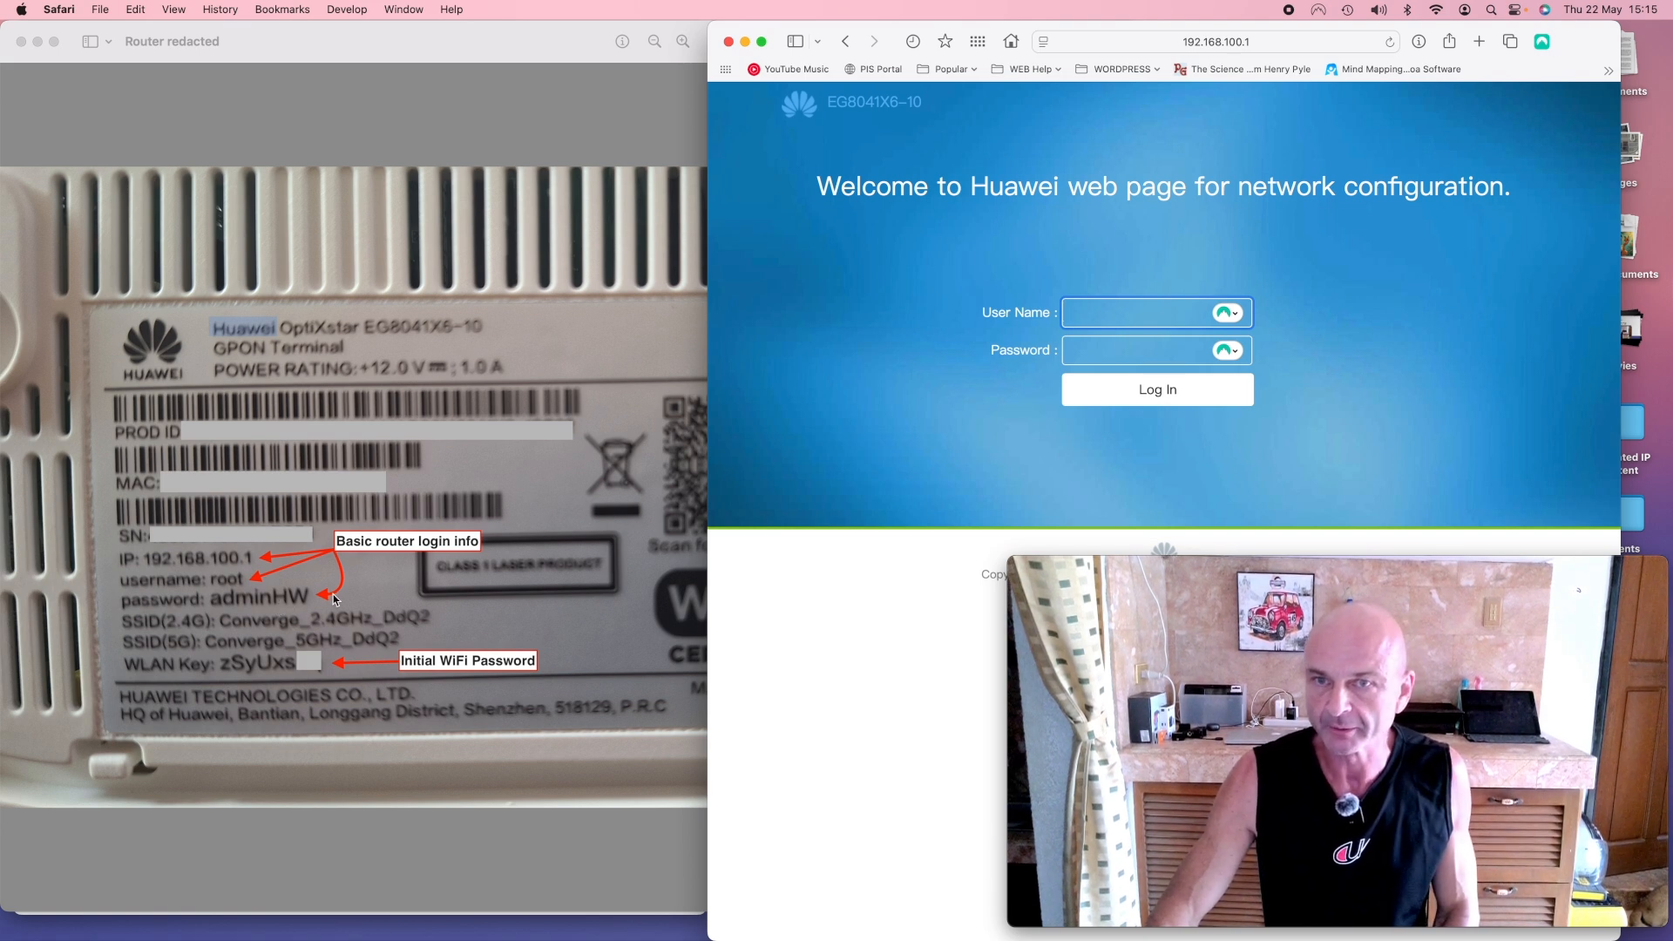
click(1099, 312)
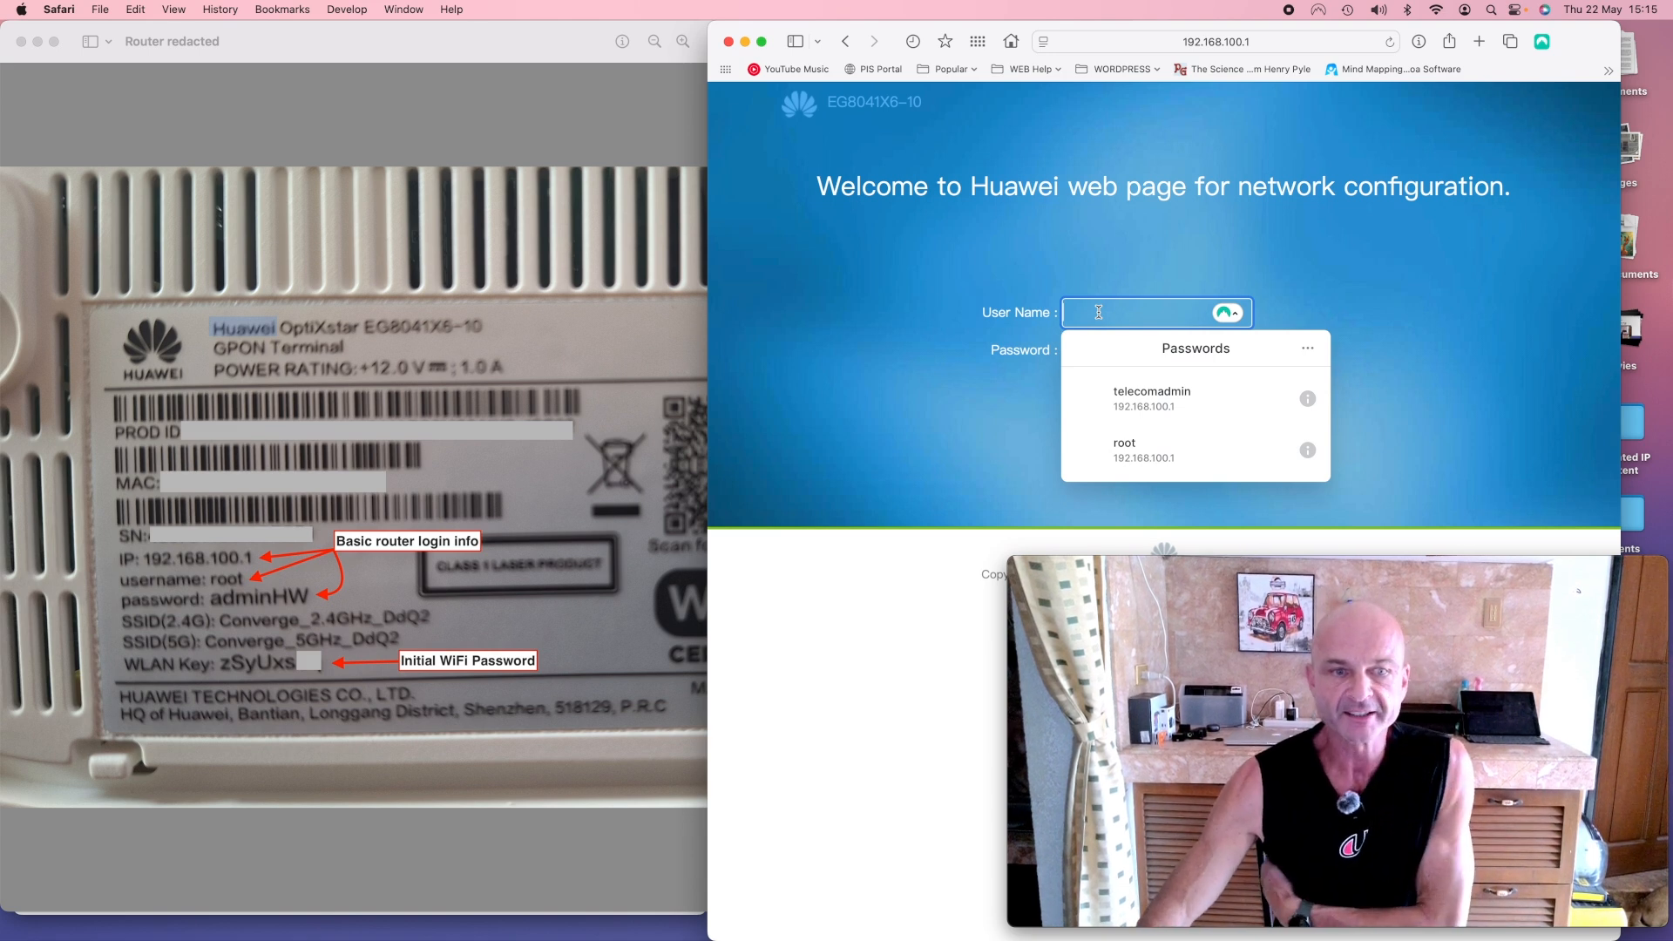
text(root)
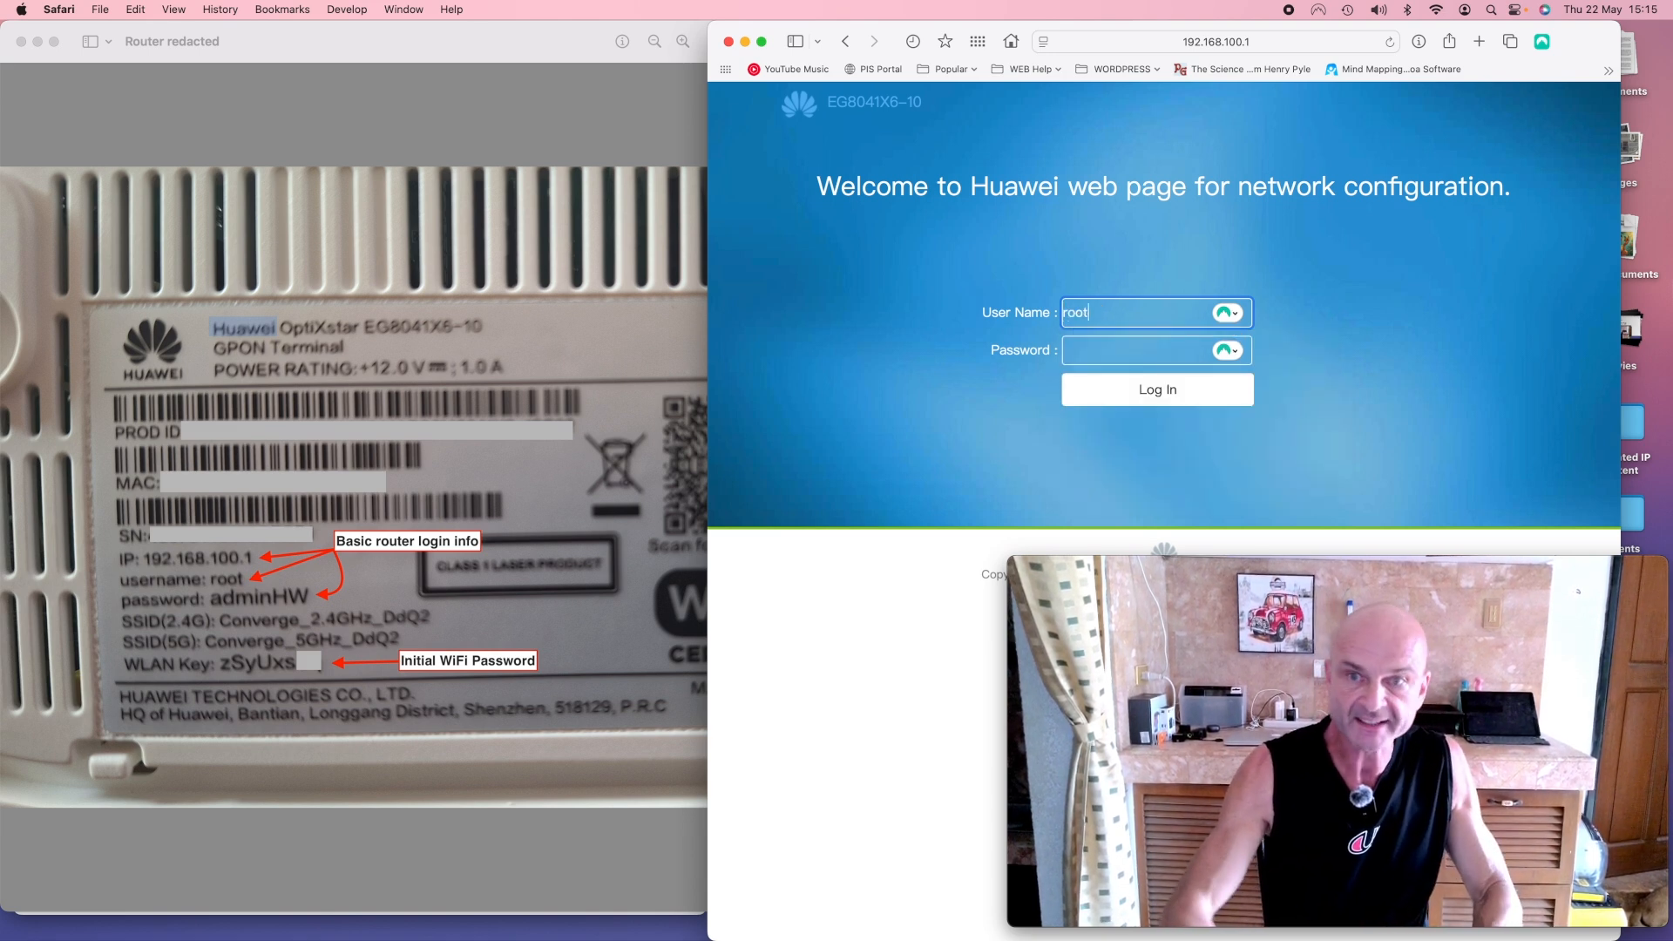
Step: Log in to the router as root with the label password, reaching the home page
click(1093, 353)
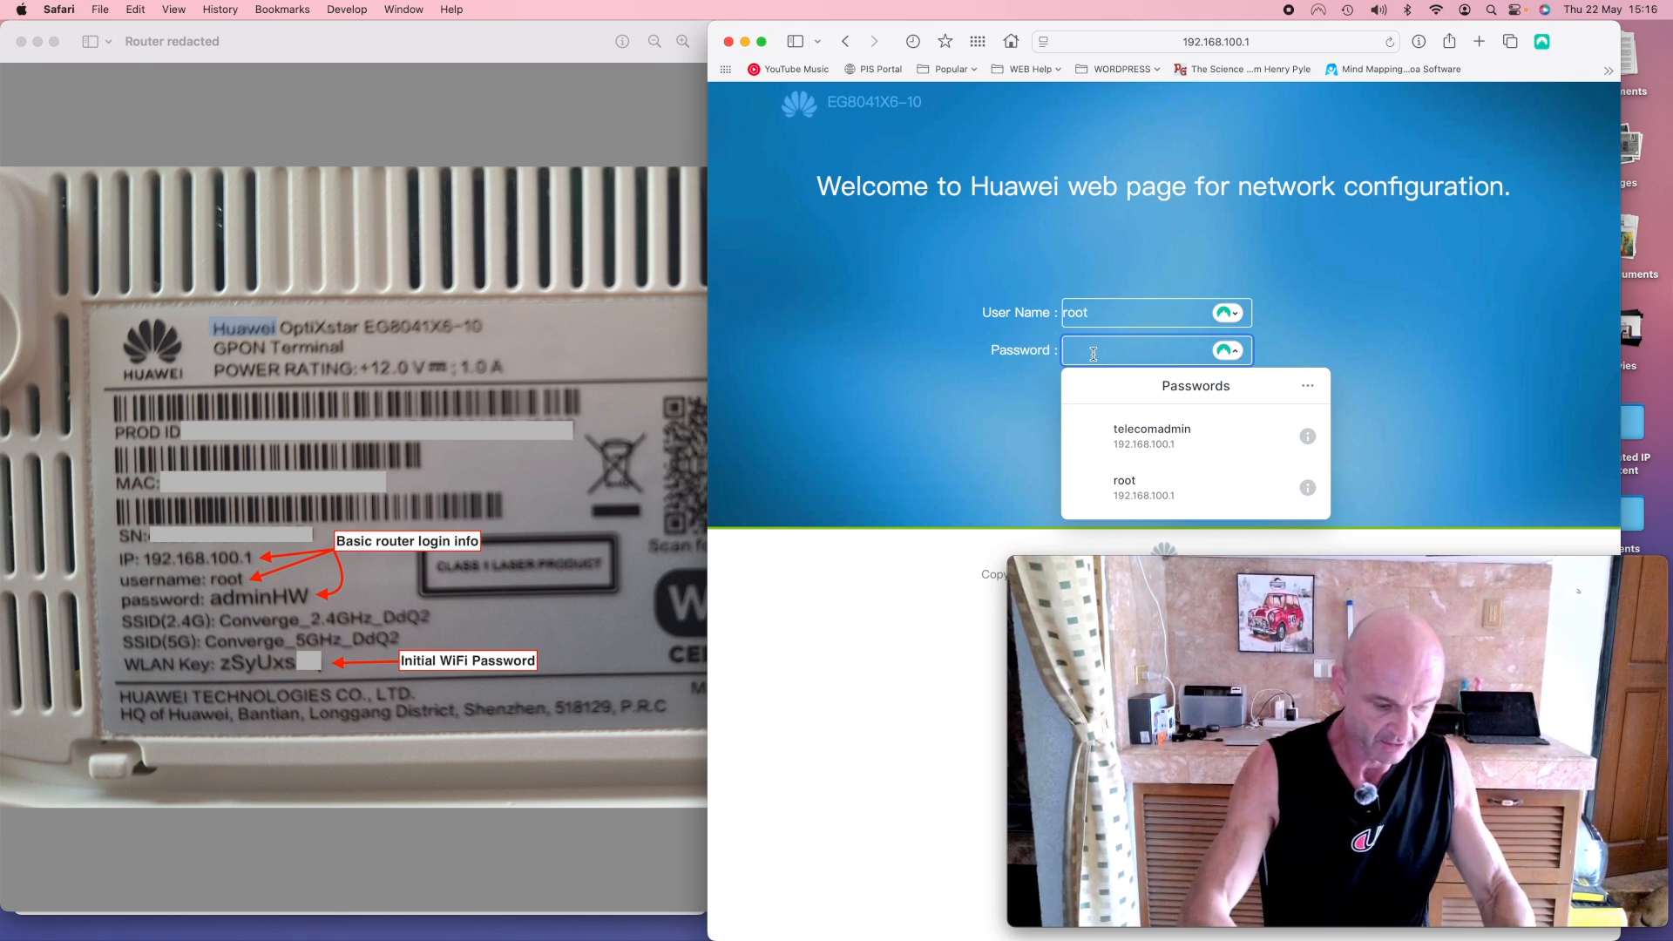
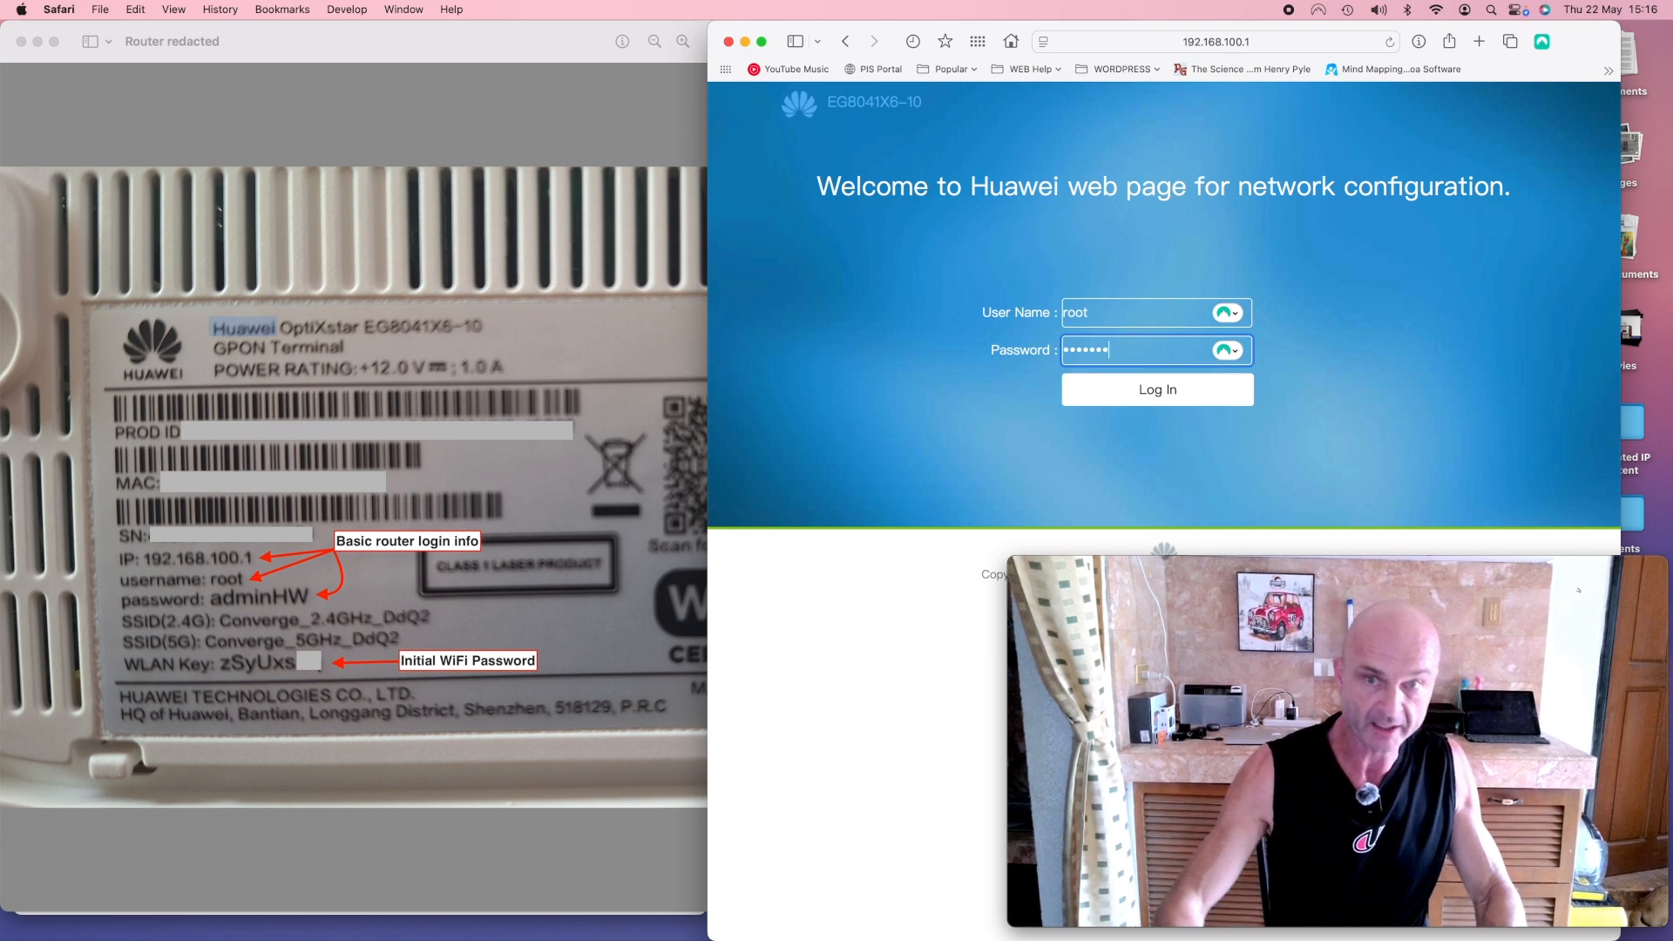
click(1192, 400)
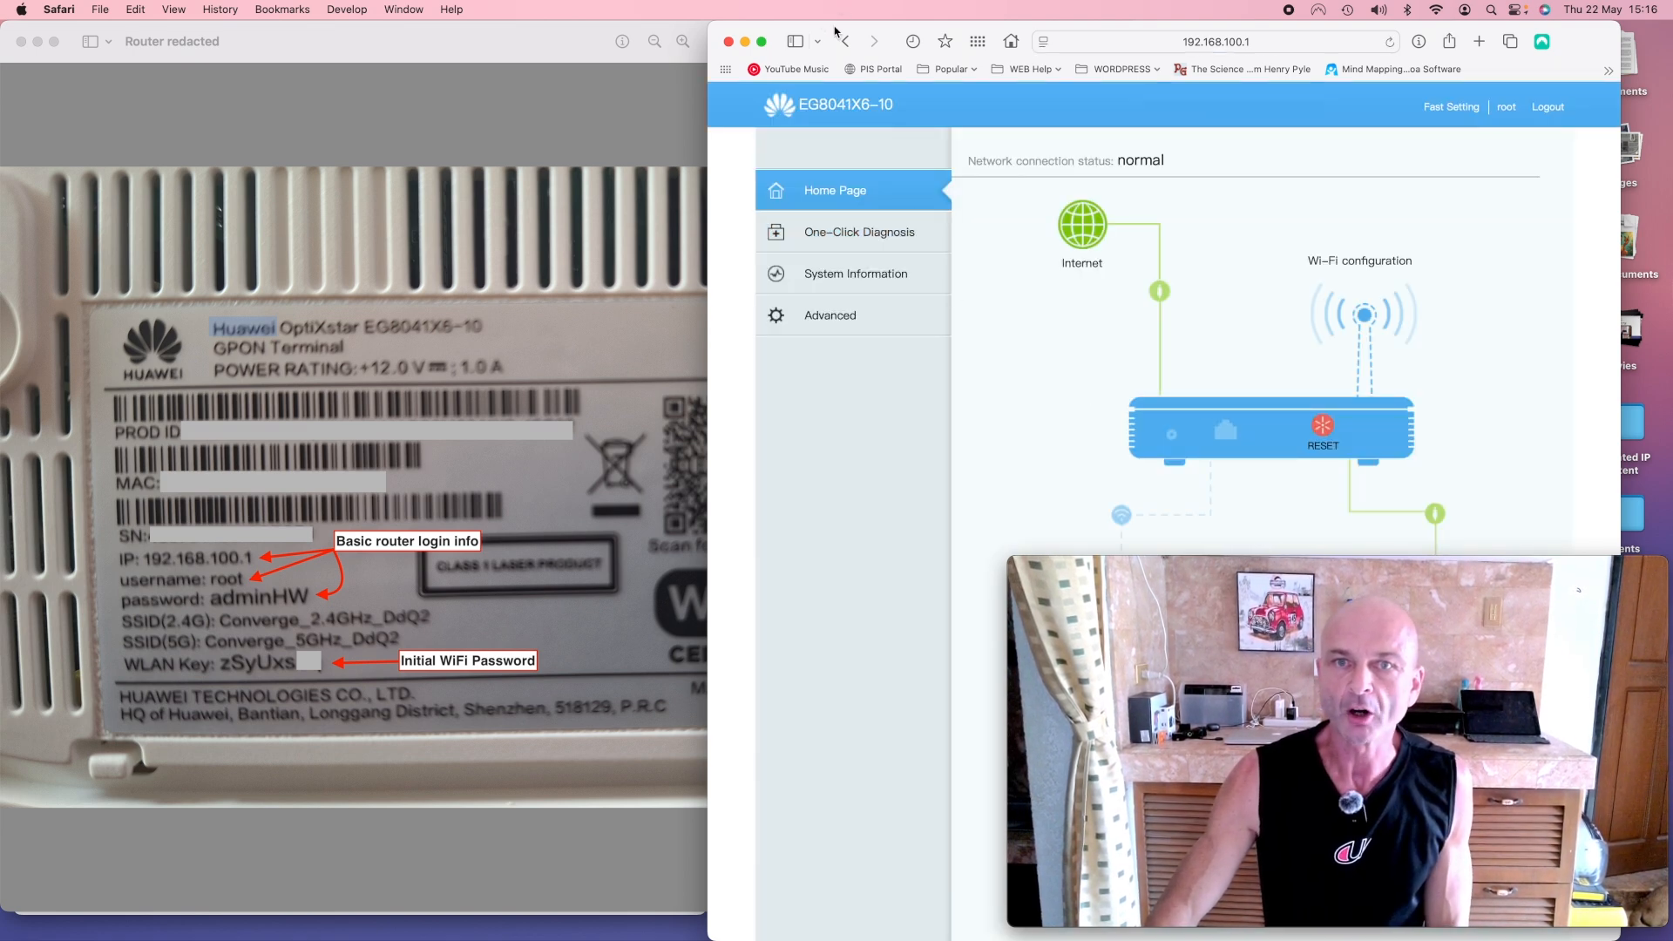
drag(834, 30, 807, 30)
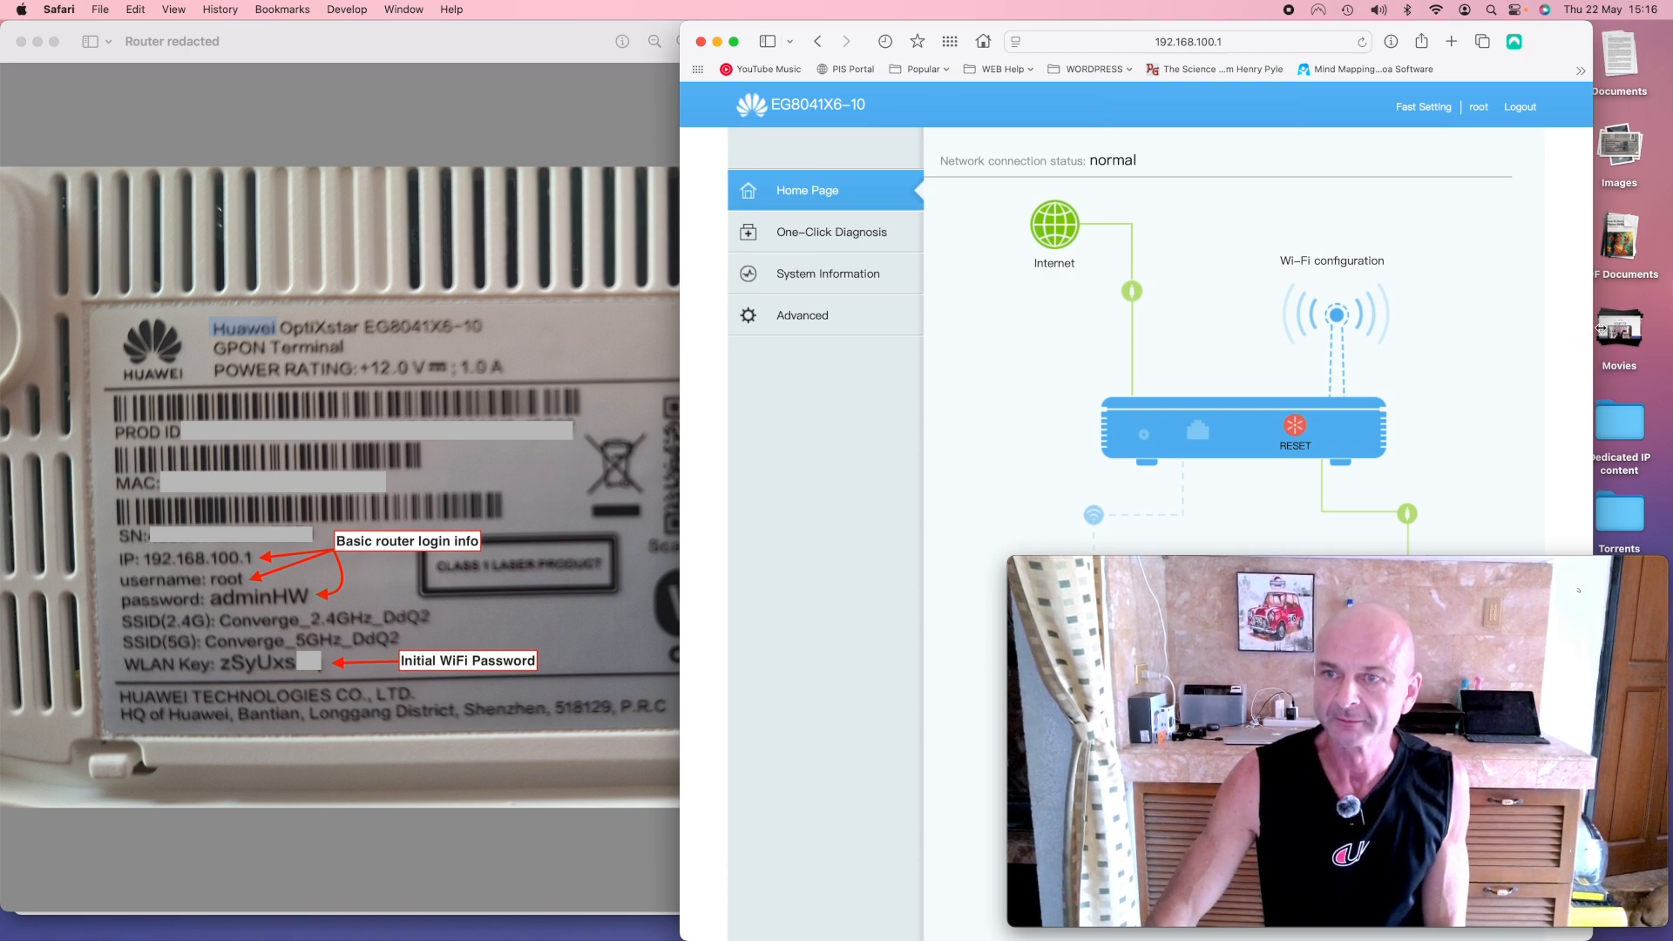
Step: Resize the router window and bring the article's Super Admin login screenshot into view
drag(1593, 341, 1661, 340)
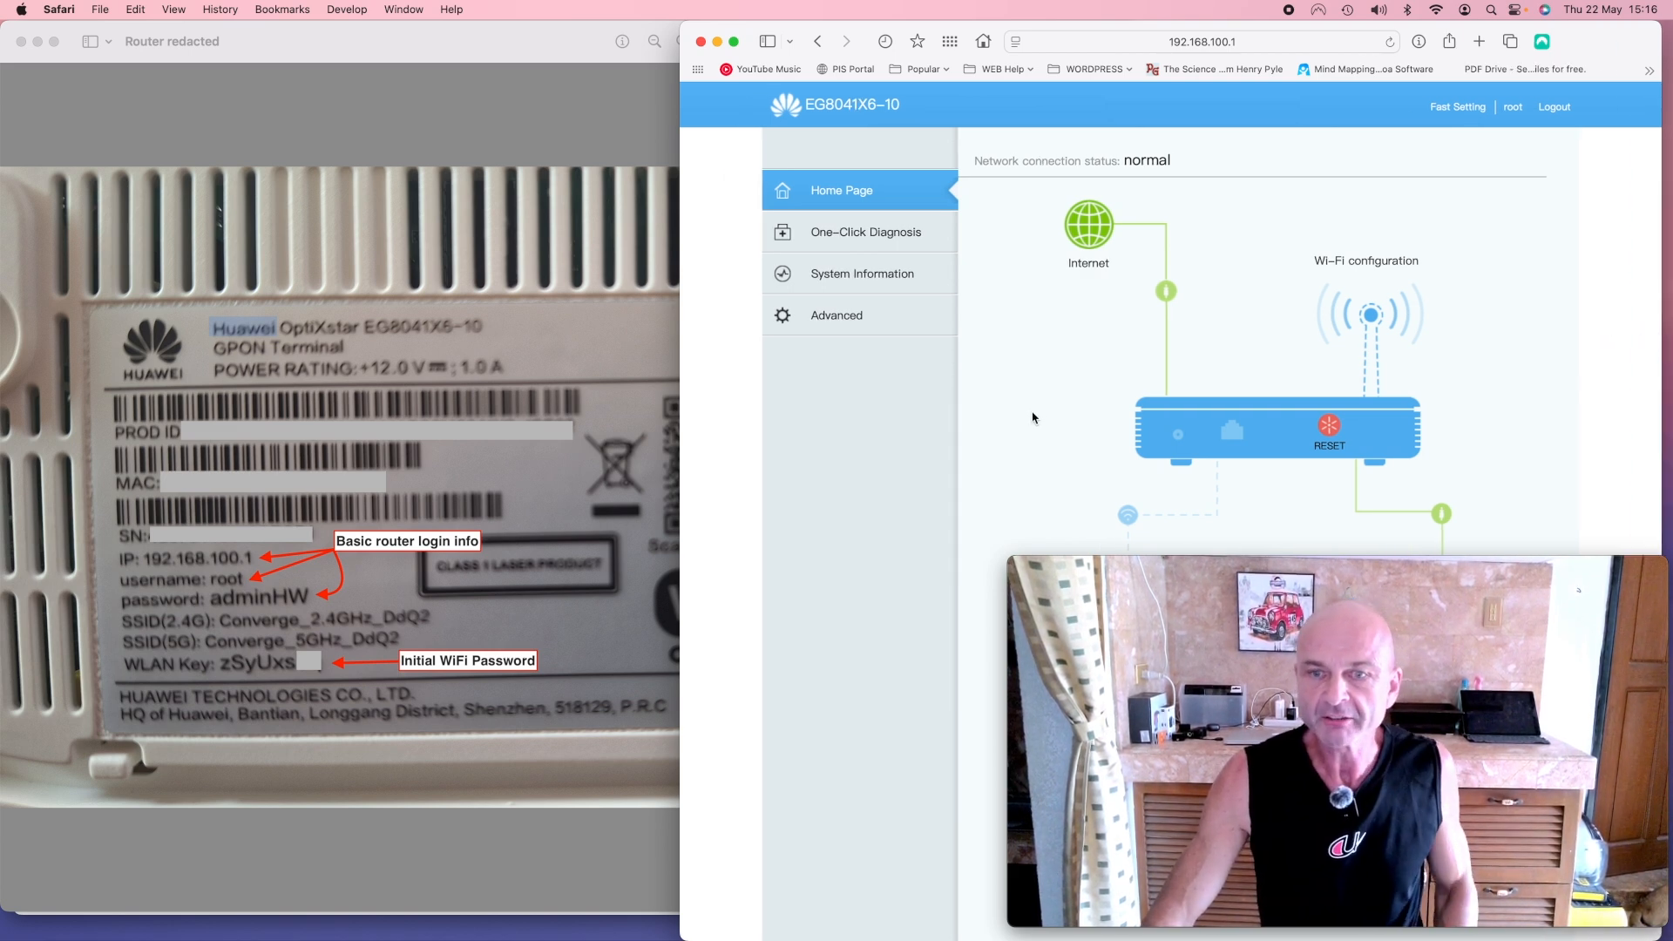
drag(1262, 575, 215, 543)
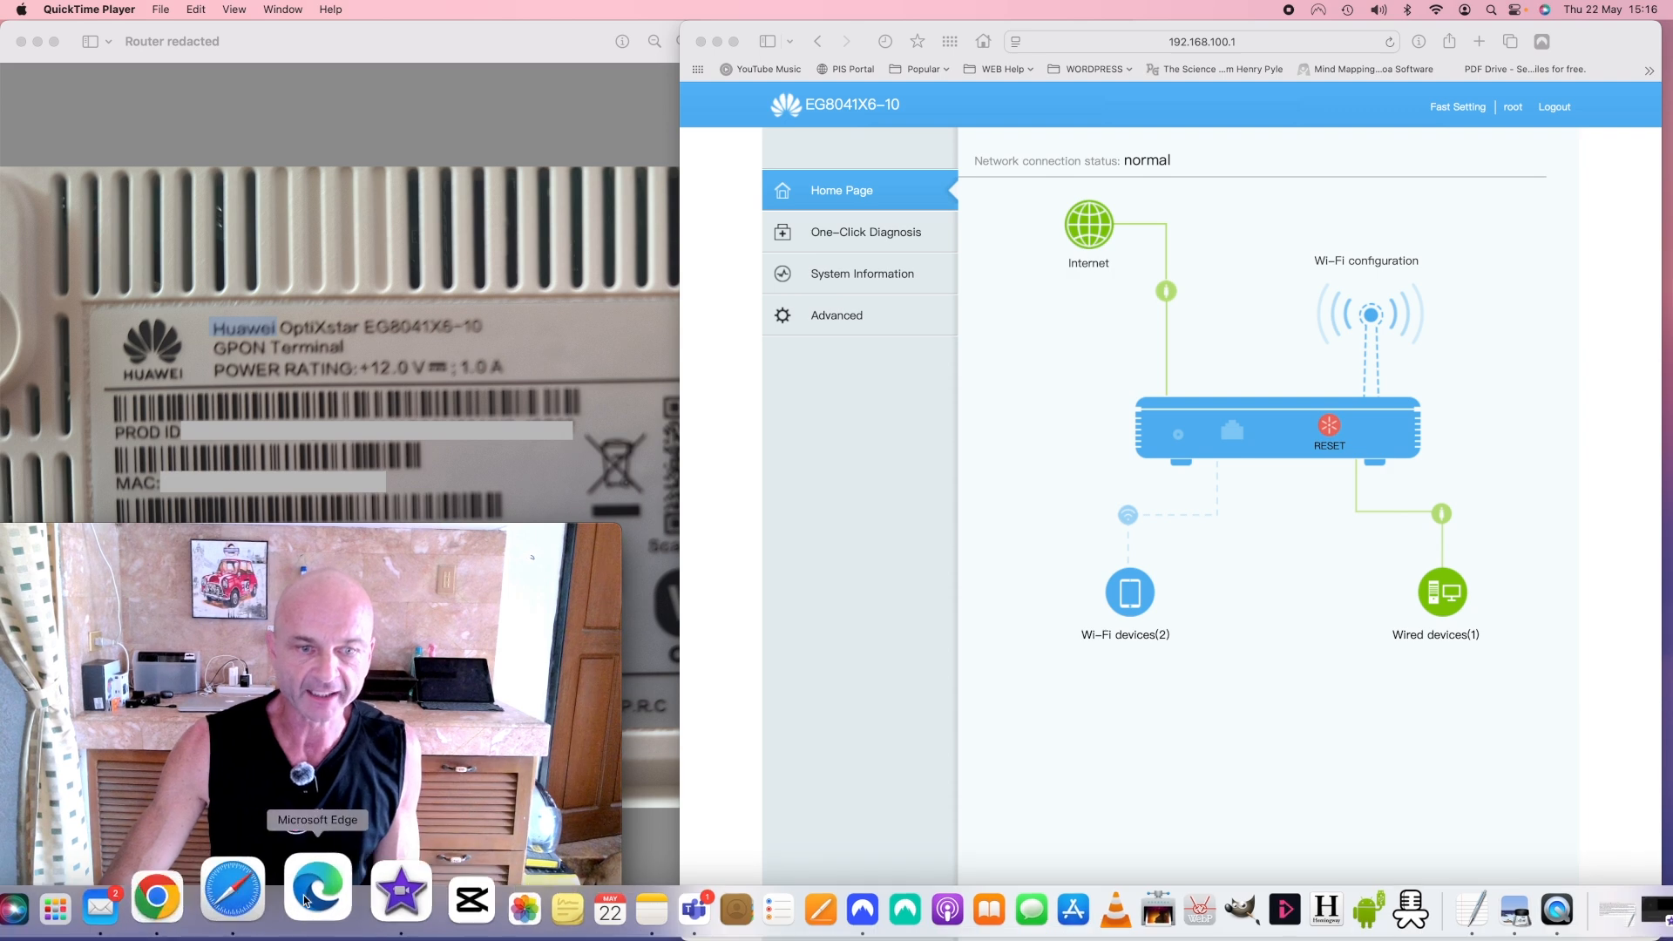
click(227, 891)
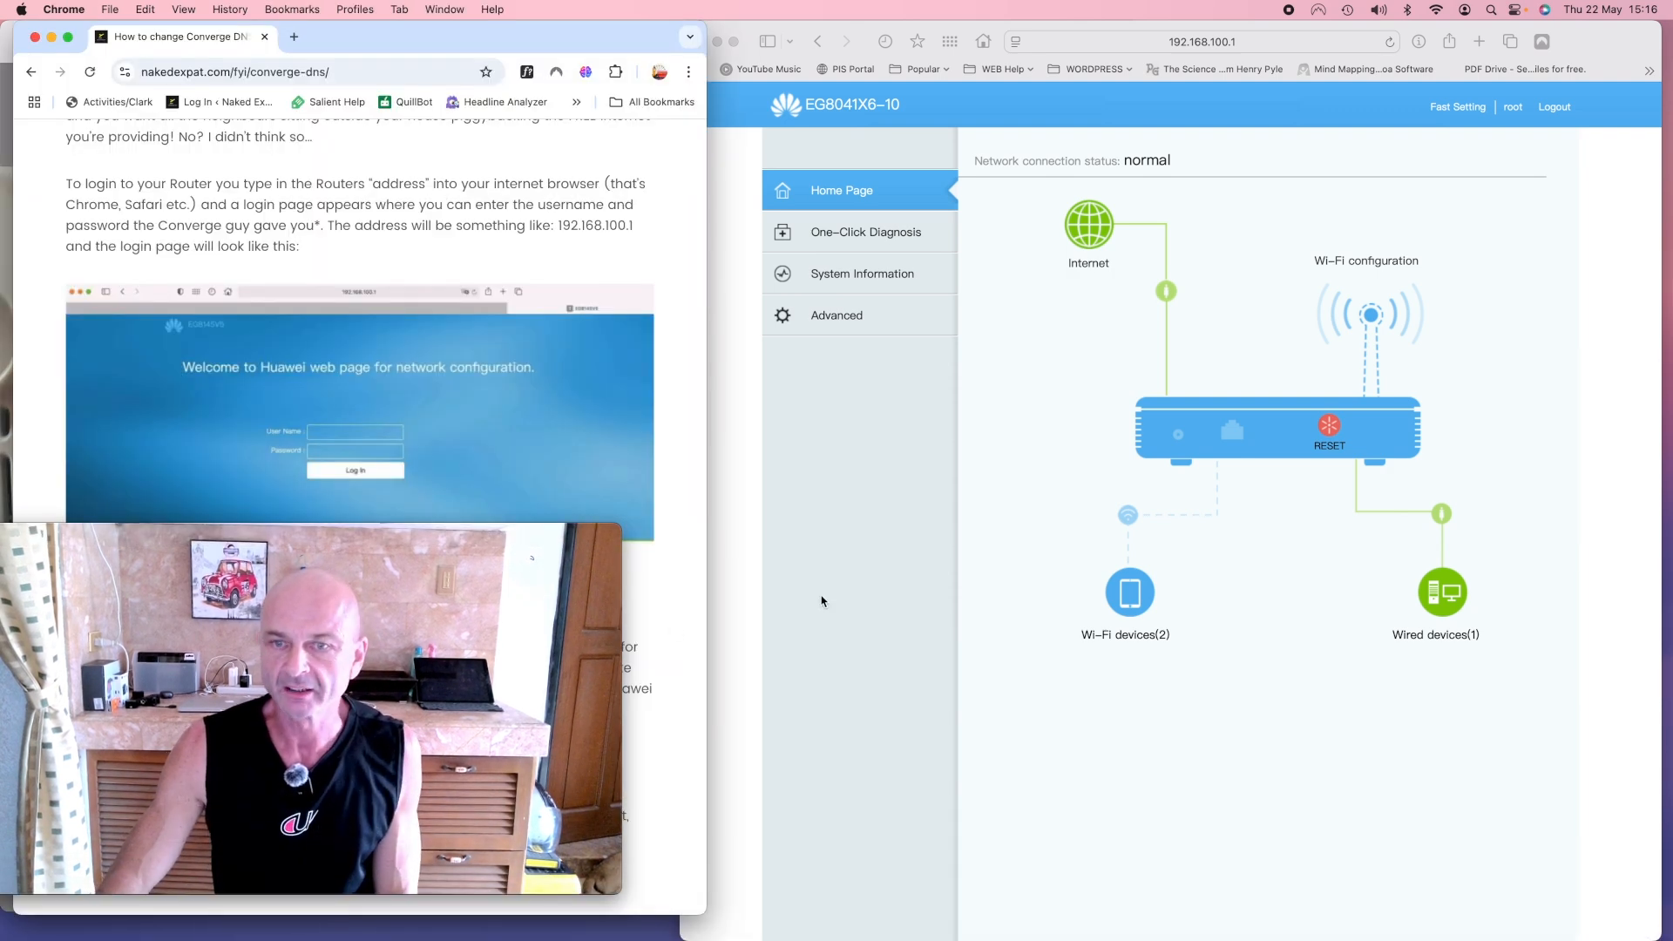
scroll(574, 414, down, 5)
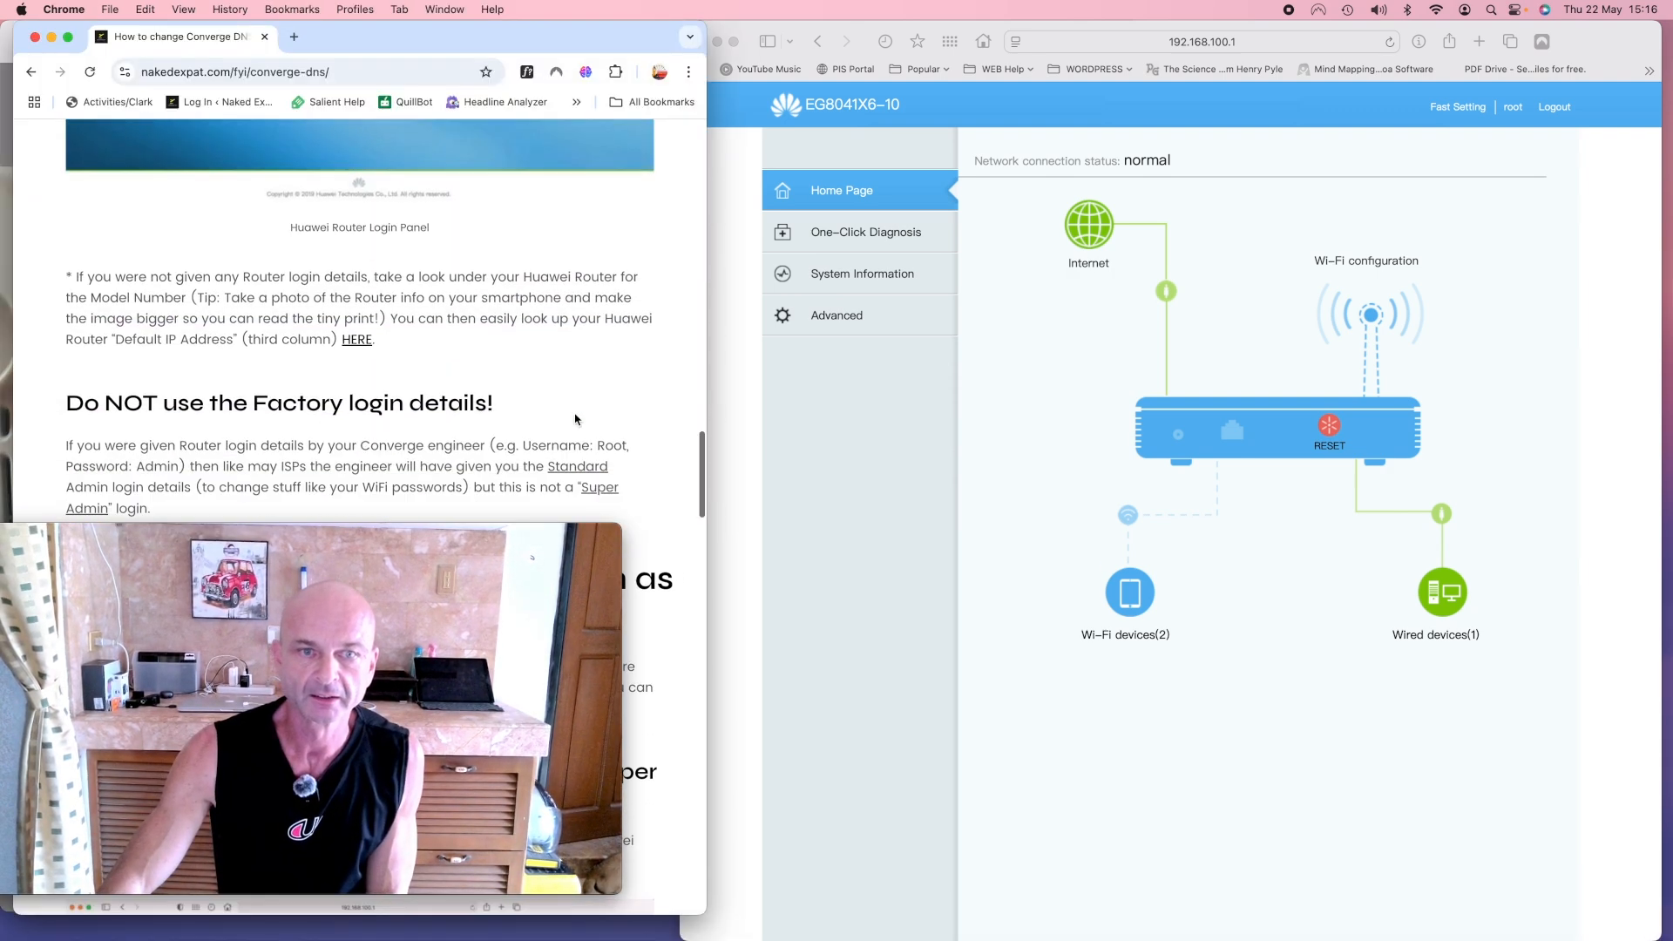
scroll(574, 414, down, 5)
scroll(575, 419, down, 5)
scroll(575, 419, down, 1)
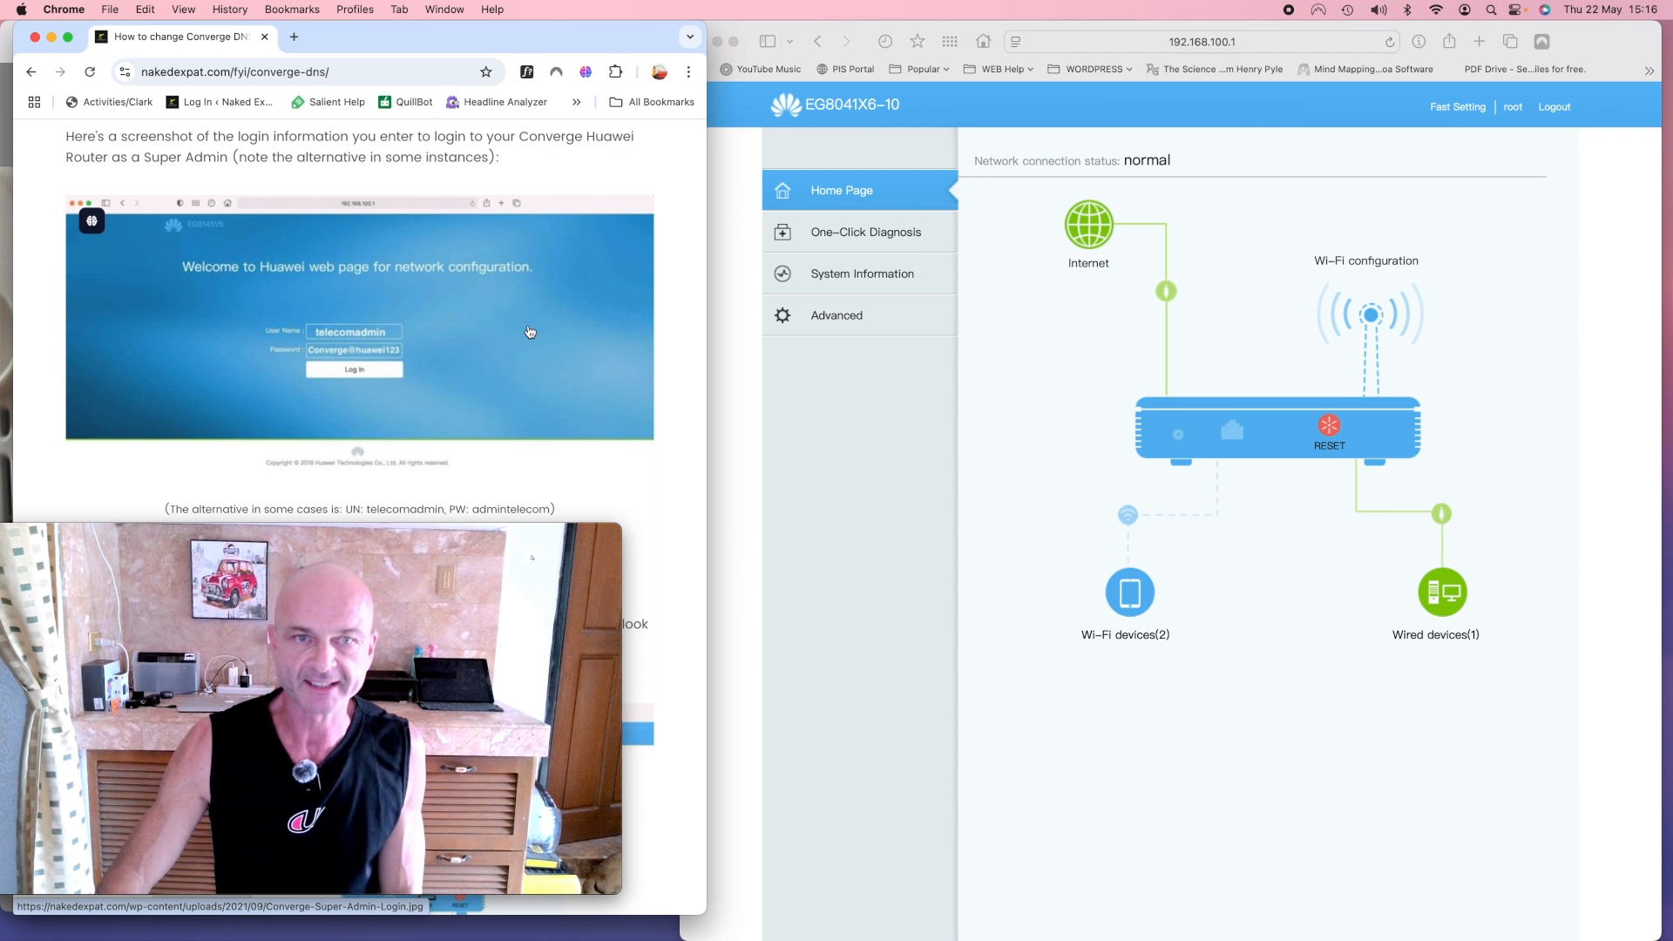
Step: Return to the router page and open the Wi-Fi settings for the 2.4G and 5G networks
click(856, 571)
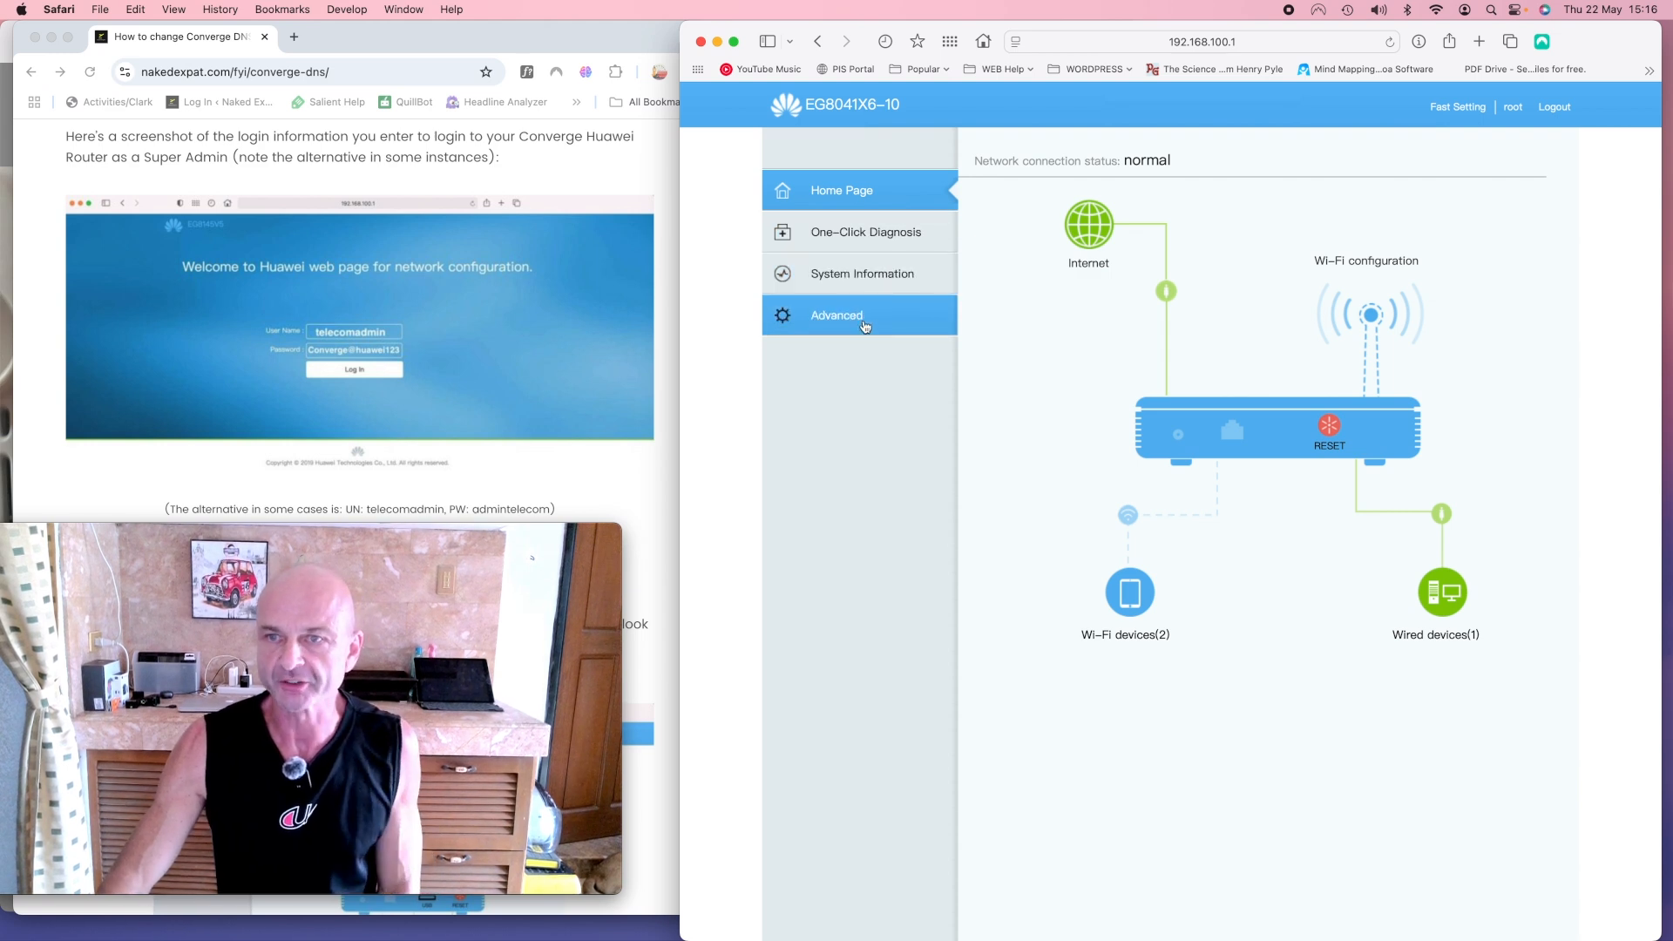
click(1378, 318)
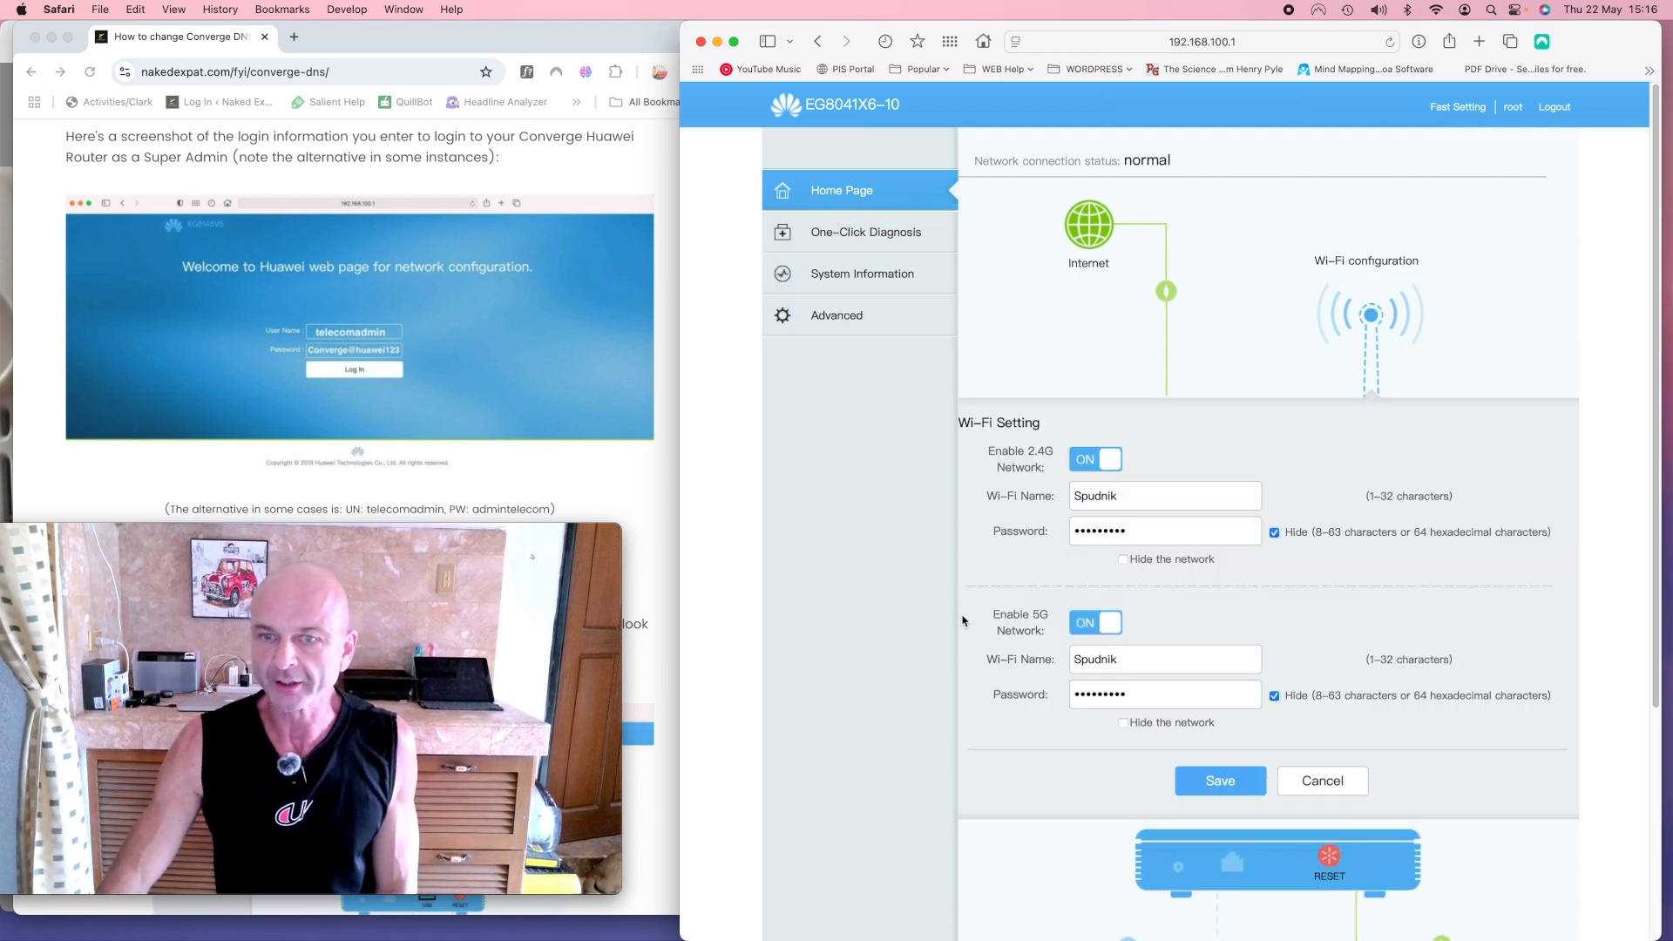
scroll(994, 576, down, 1)
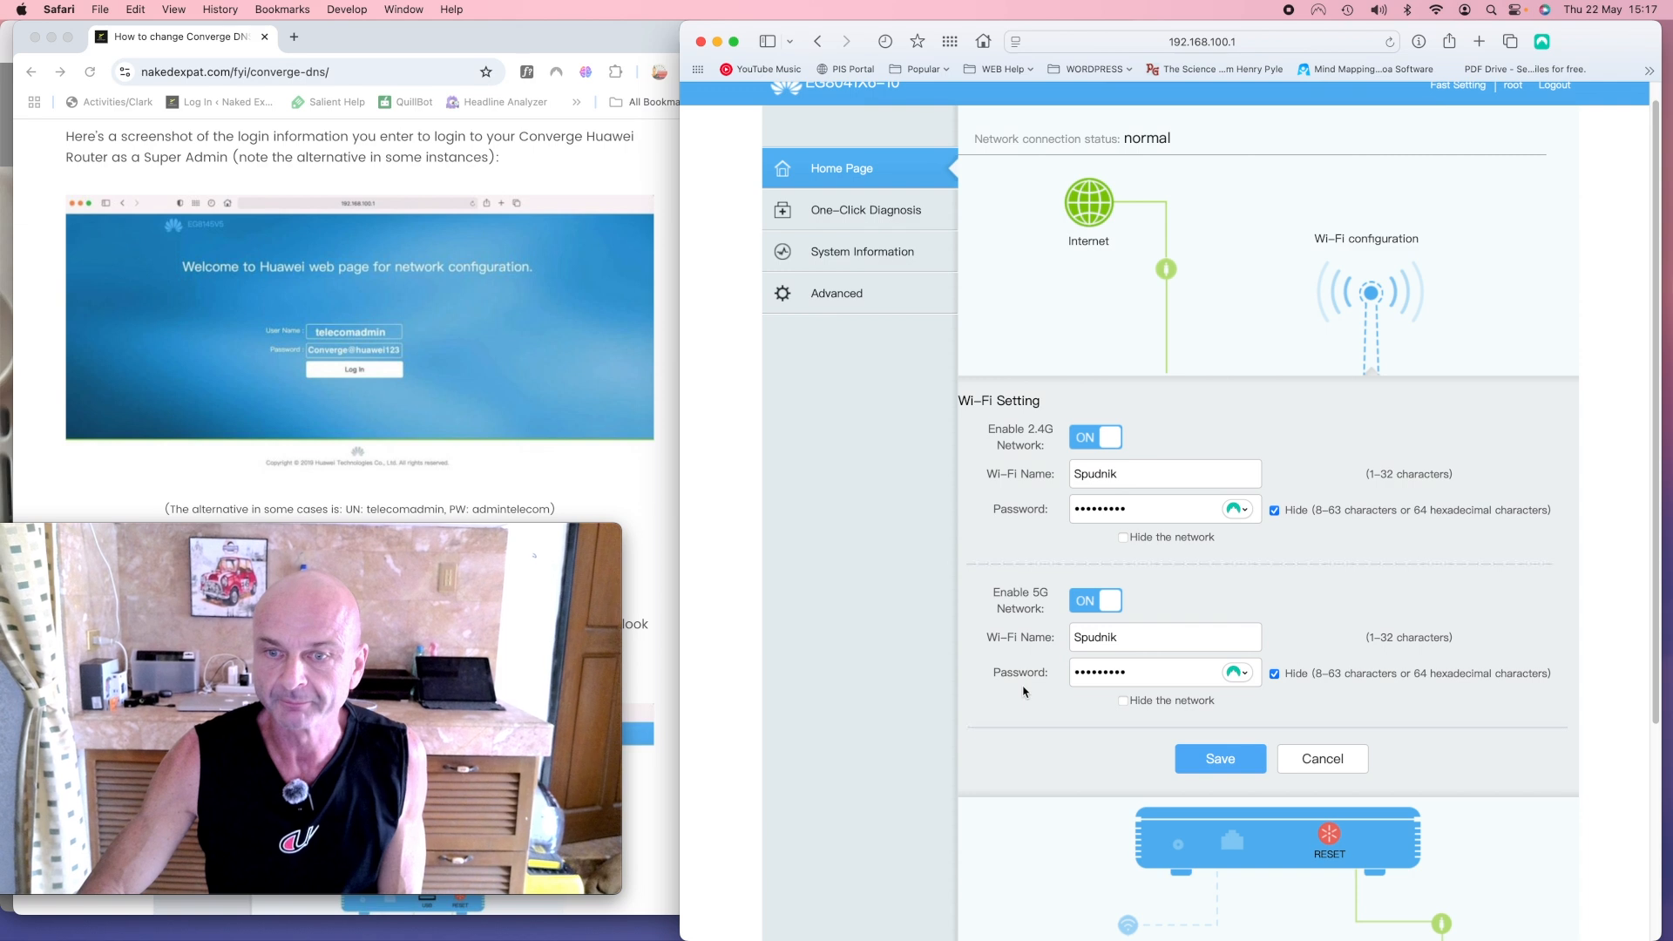
scroll(1004, 628, up, 1)
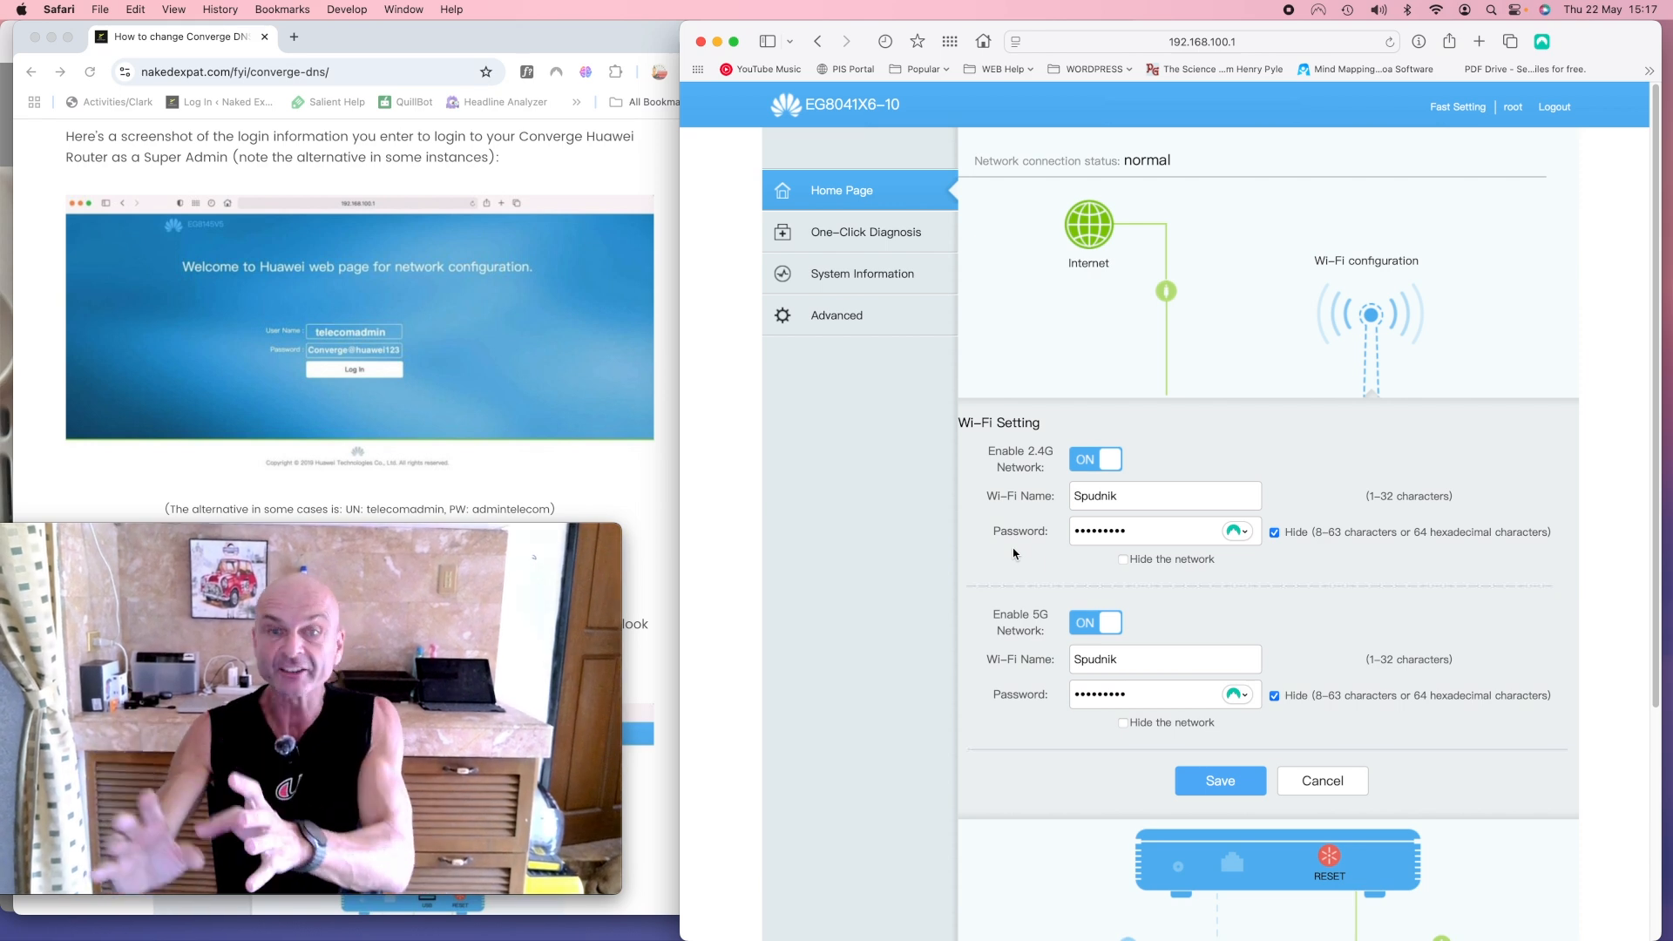
Step: Navigate Advanced > LAN > DHCP Server to show the DHCP Server Configuration page
click(834, 316)
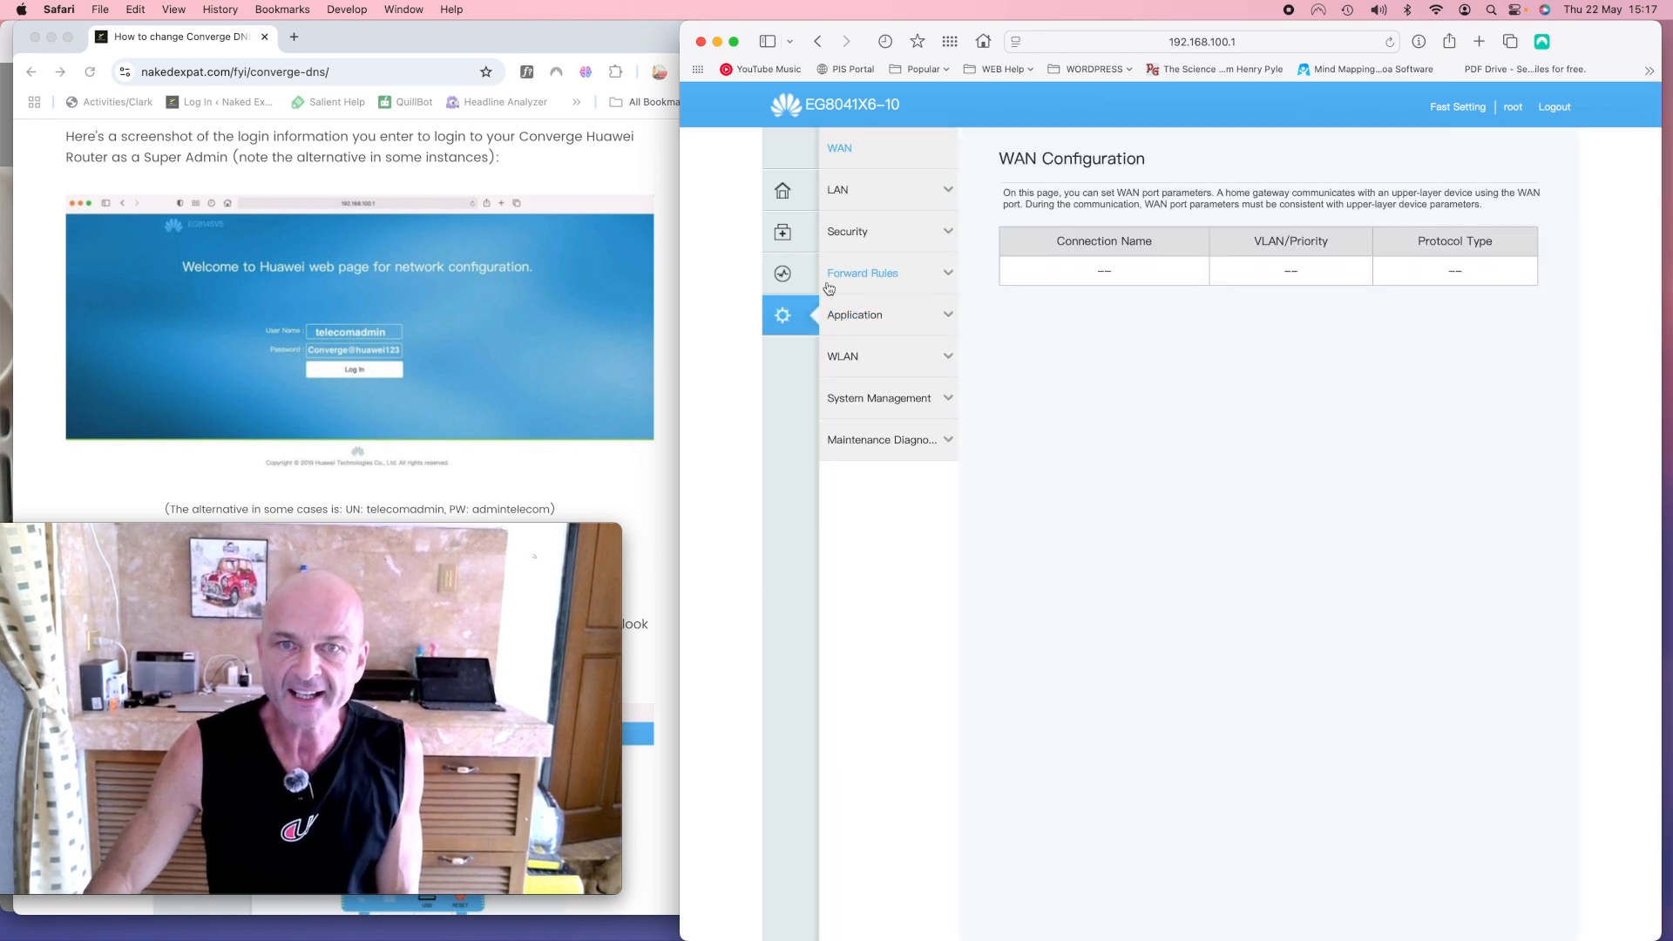
click(782, 190)
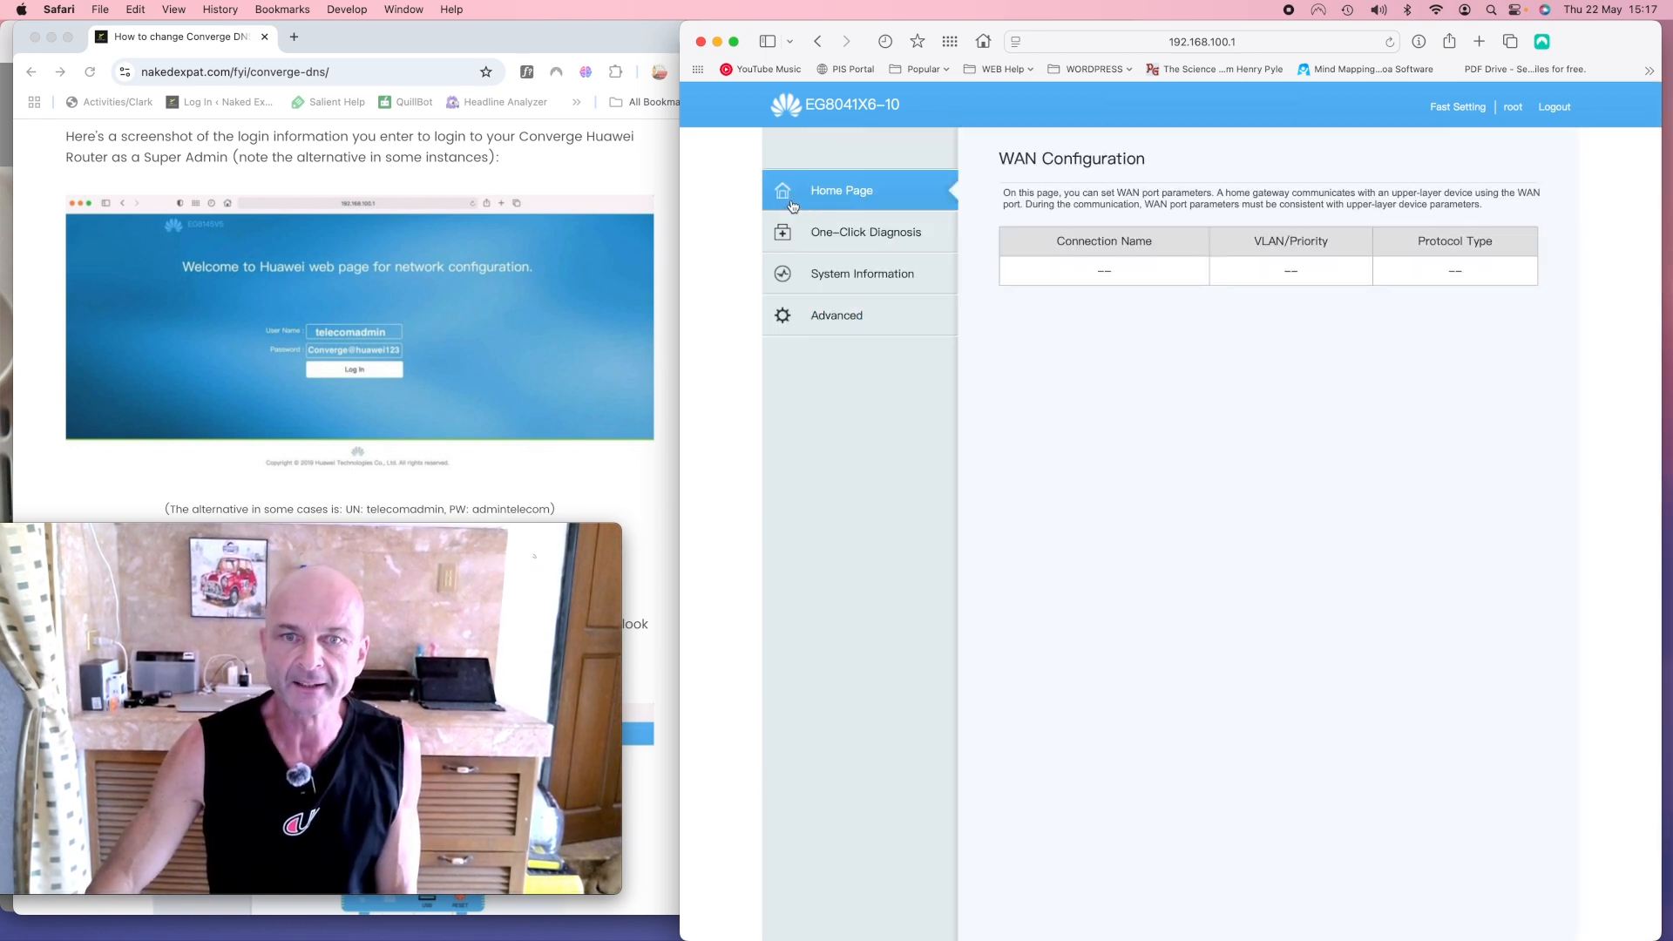
click(863, 324)
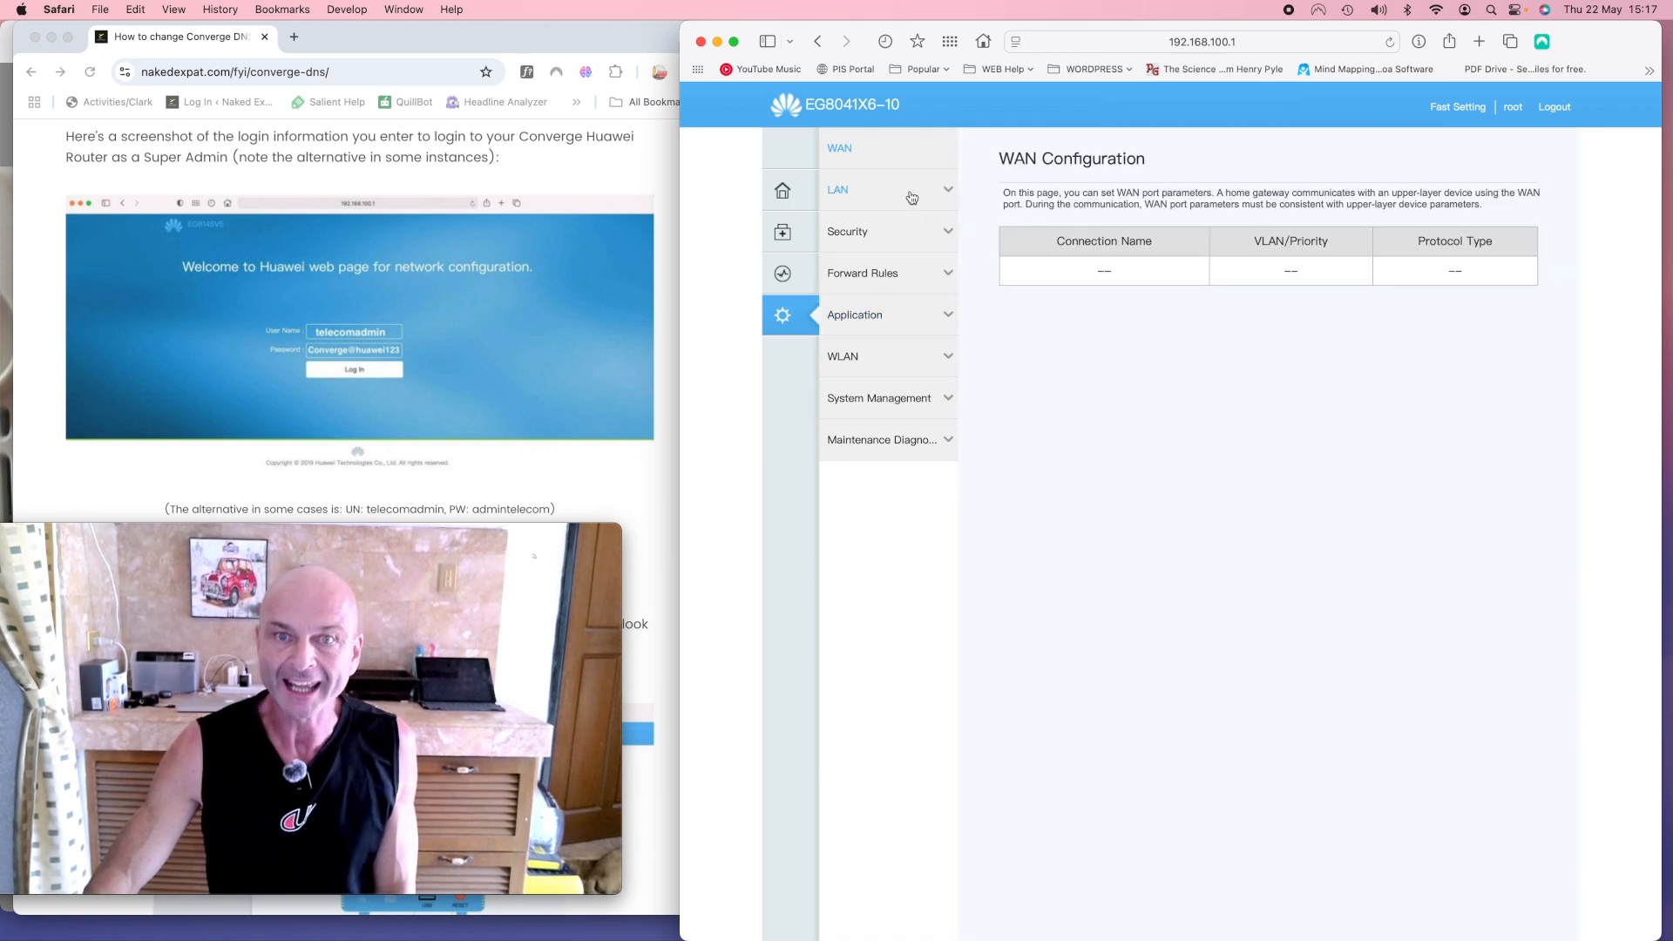
click(911, 198)
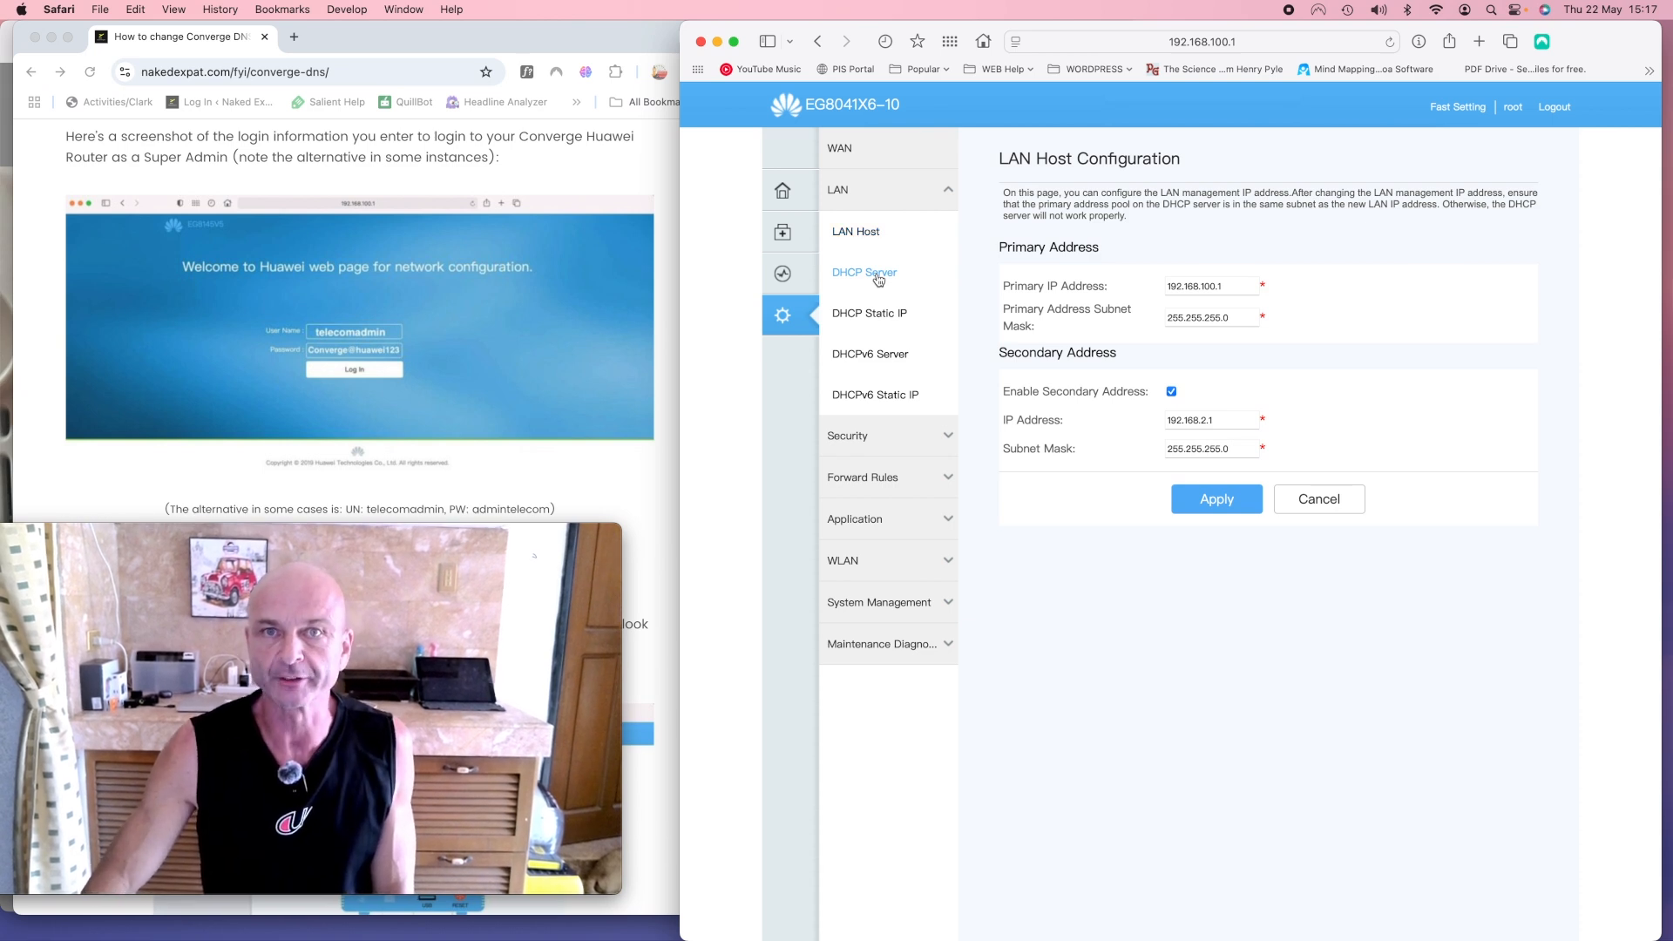
click(879, 280)
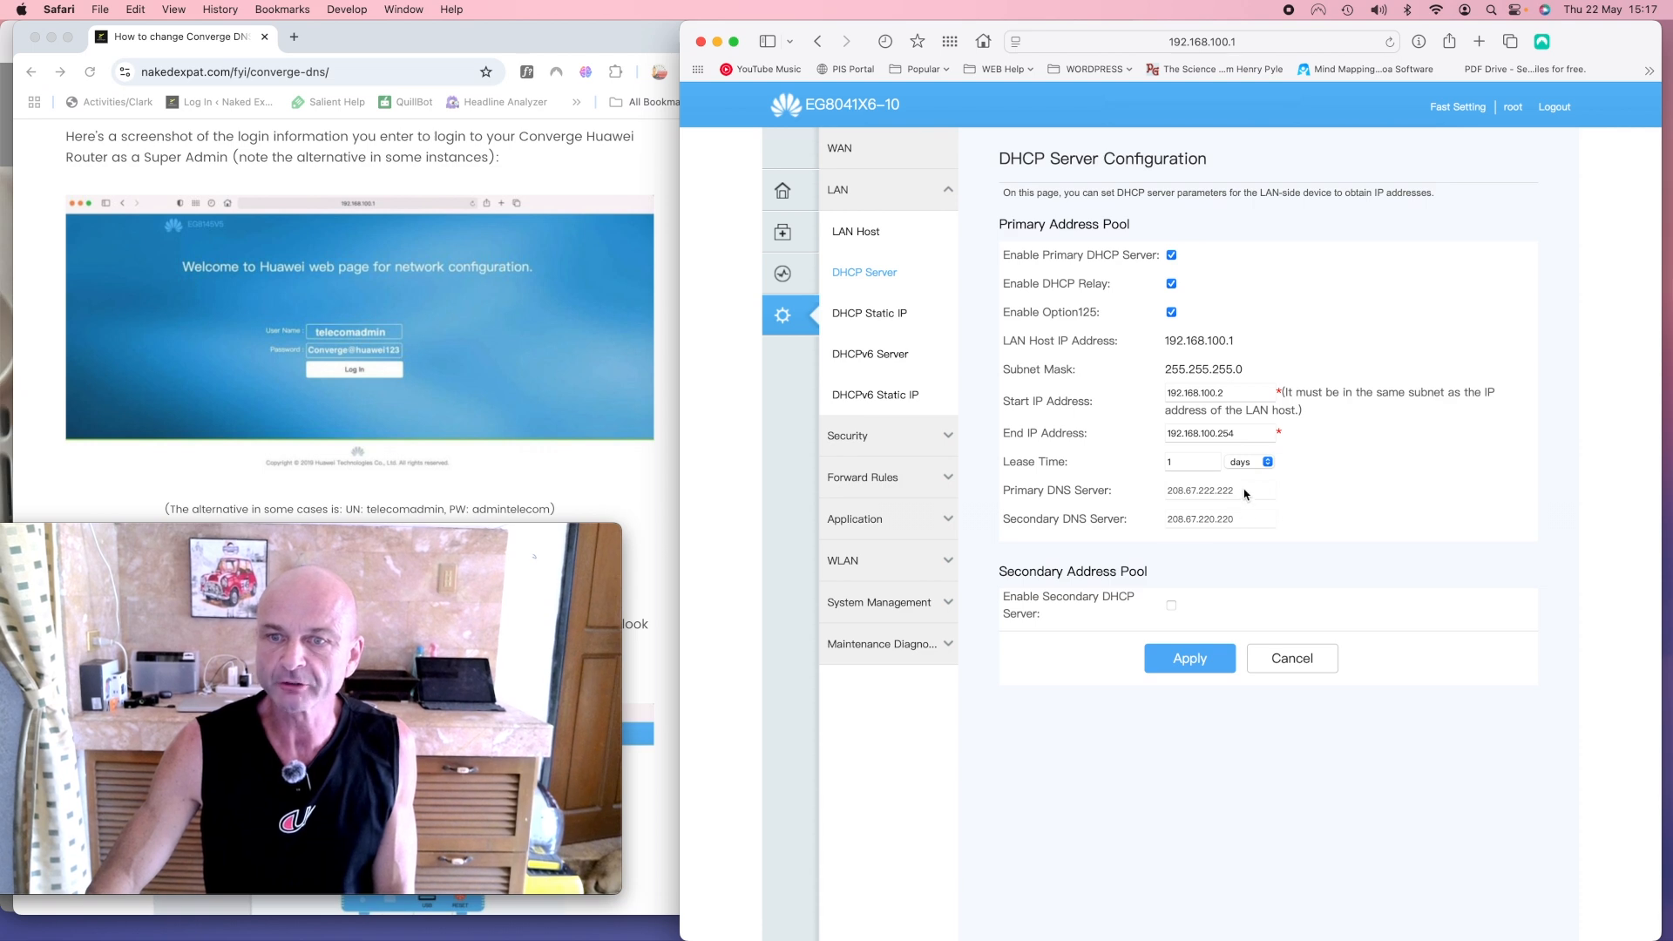
Step: Inspect the DNS values 208.67.222.222 and 208.67.220.220, then log out of the router
double_click(1240, 523)
click(1254, 490)
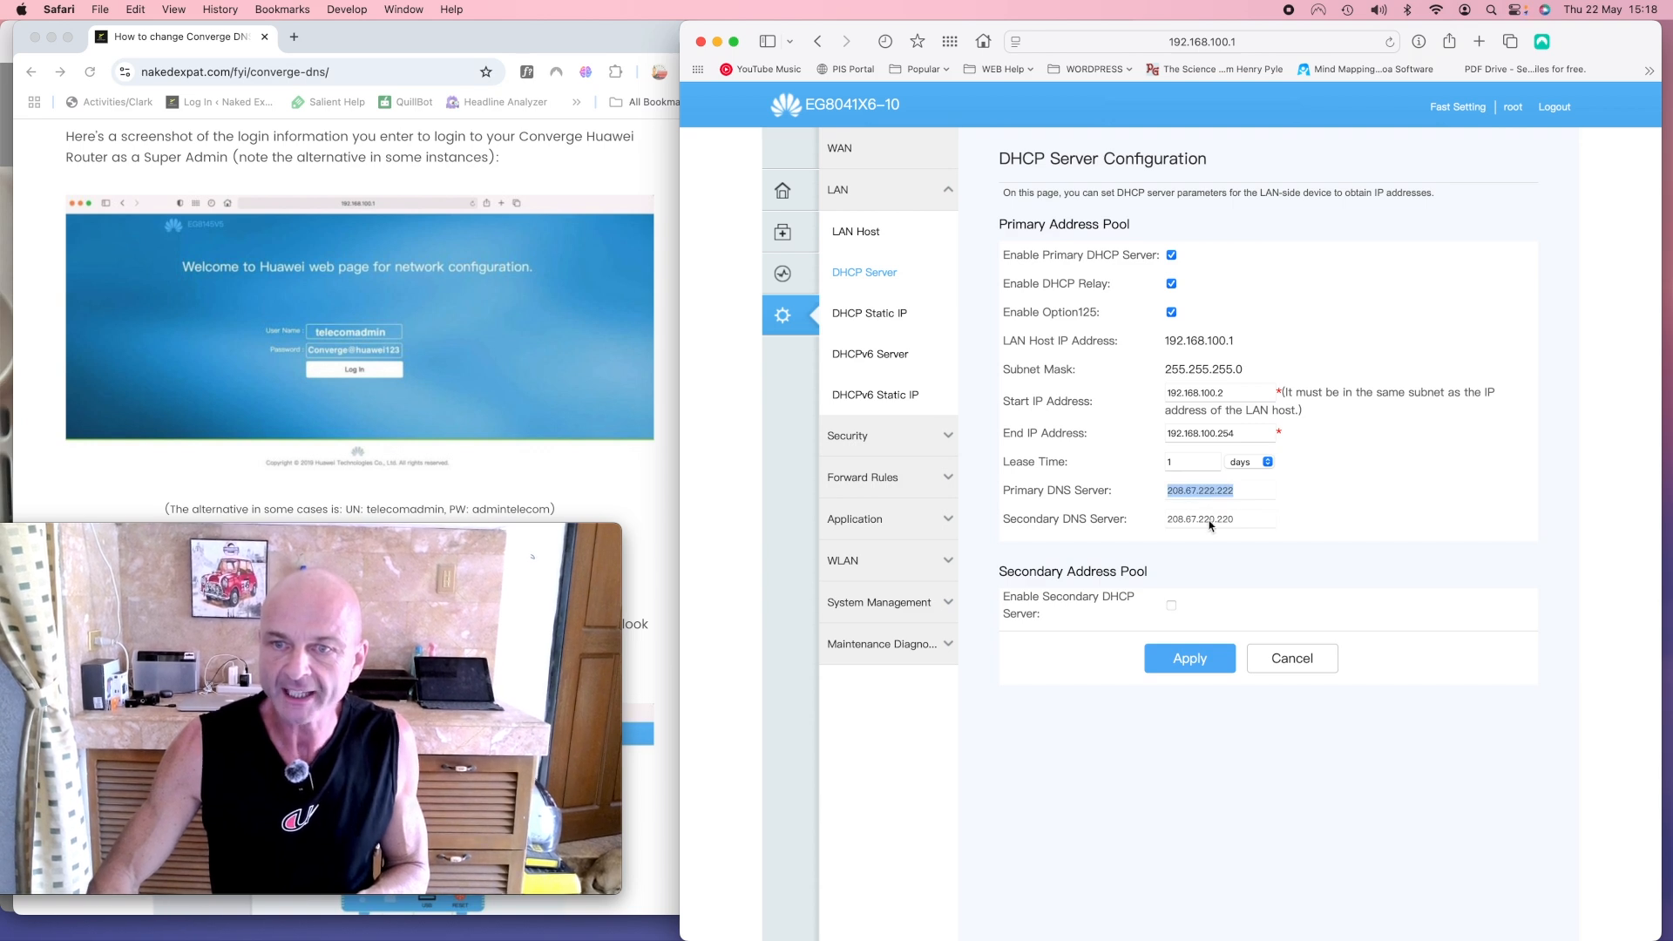
right_click(1203, 489)
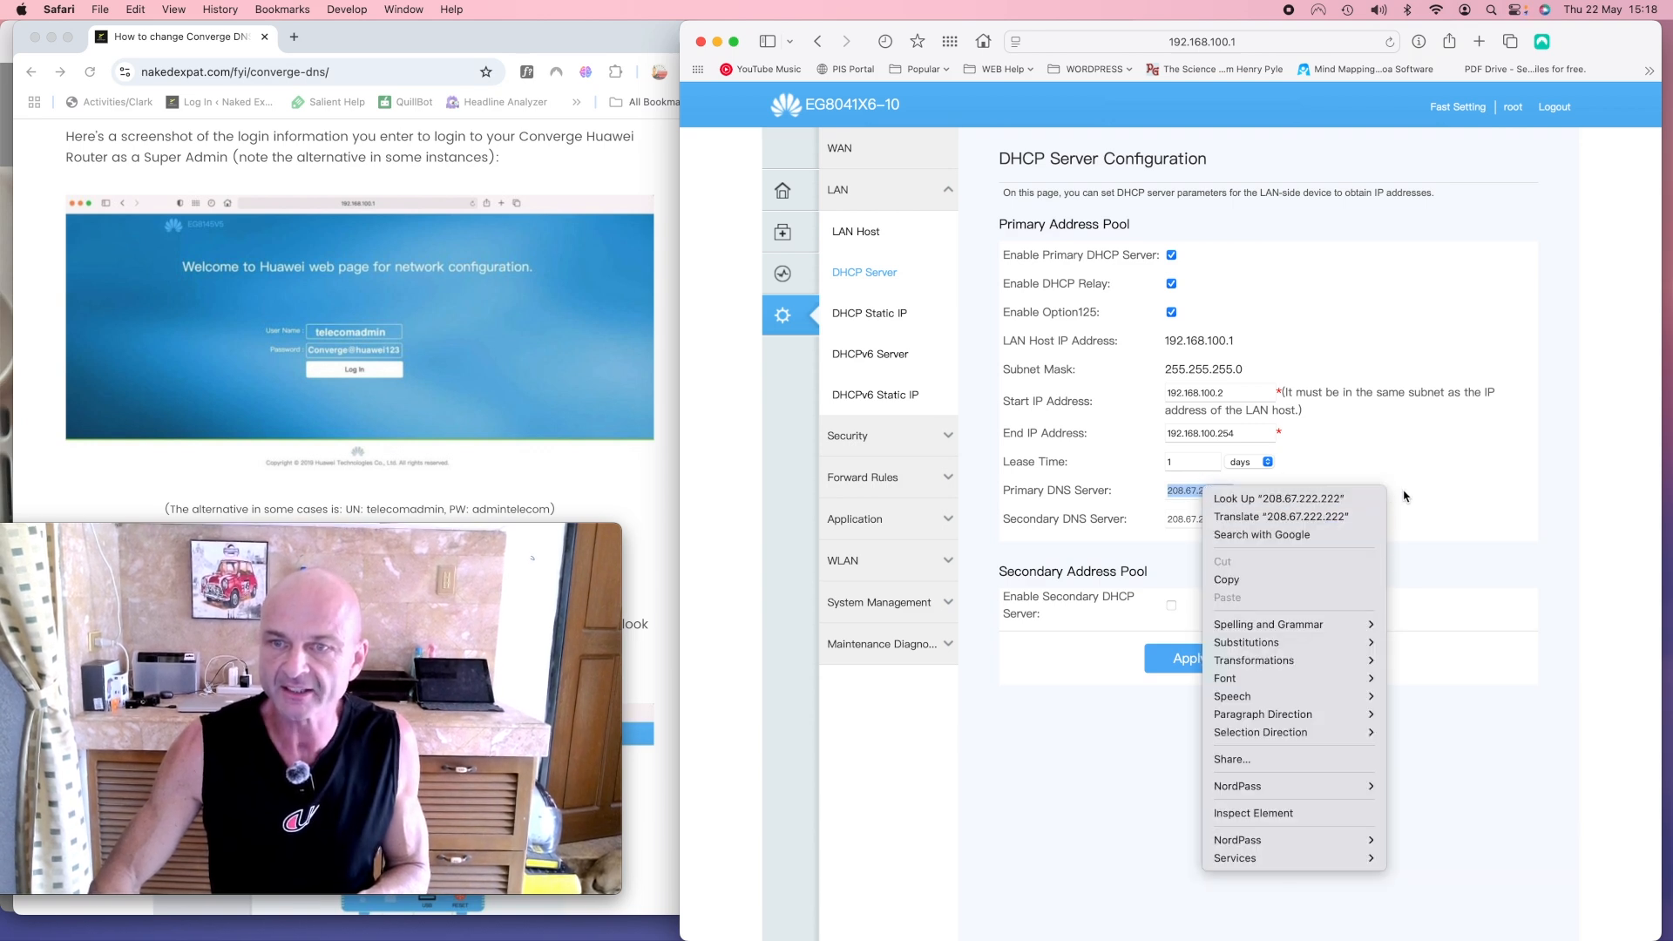
click(1454, 474)
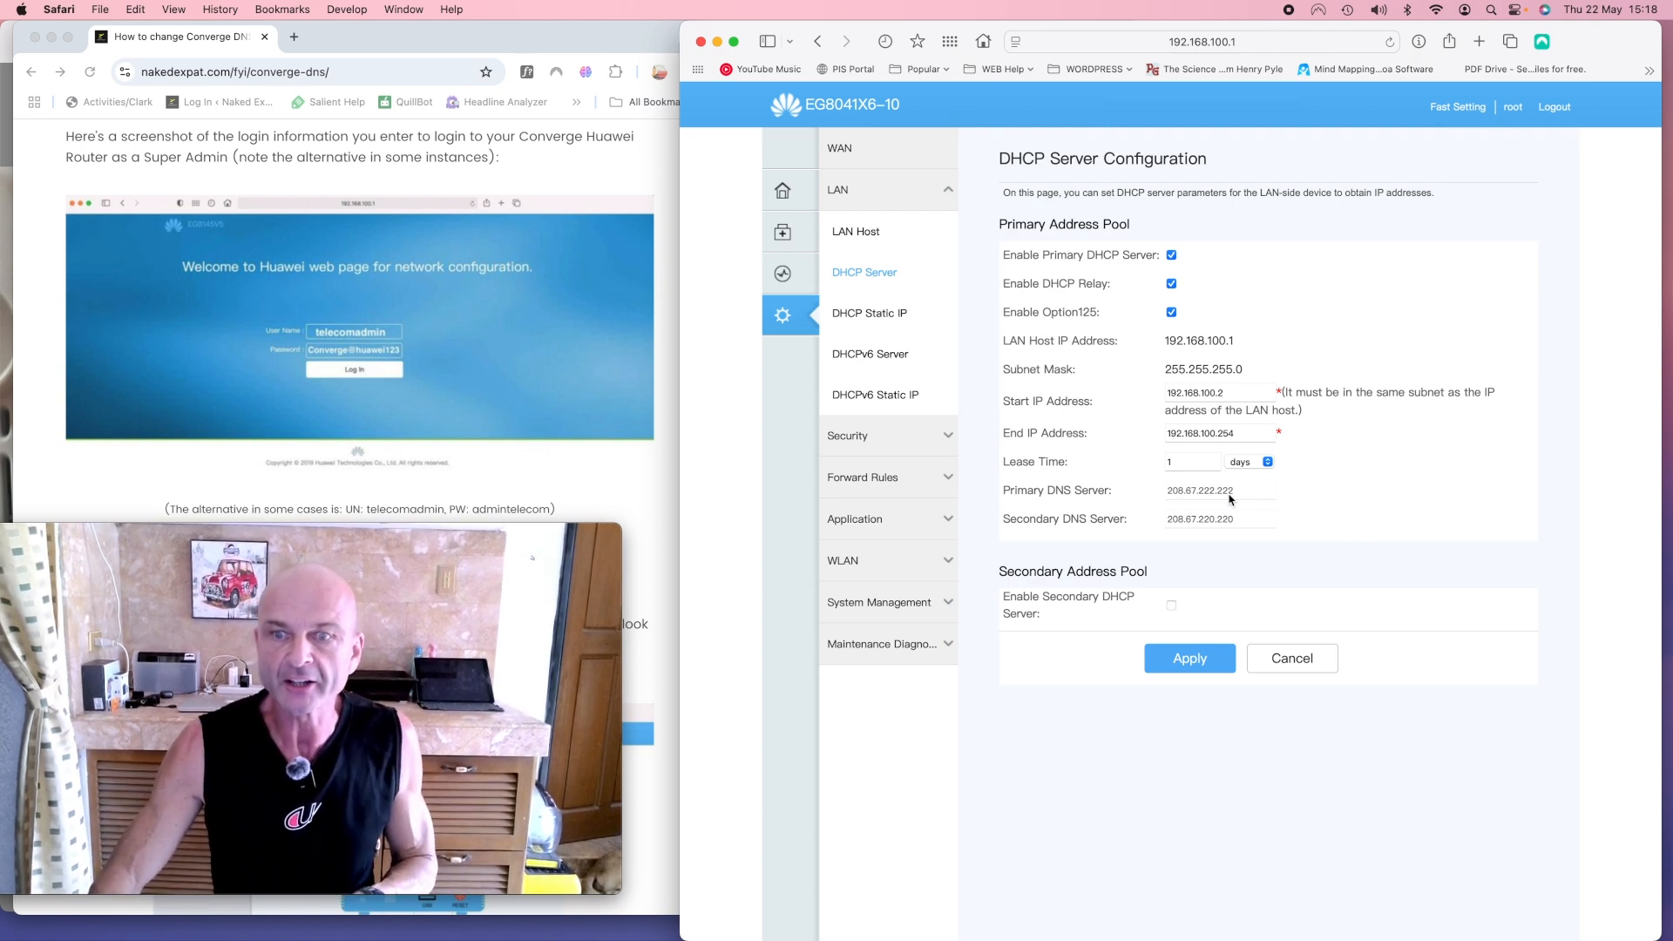
double_click(1228, 494)
click(1370, 518)
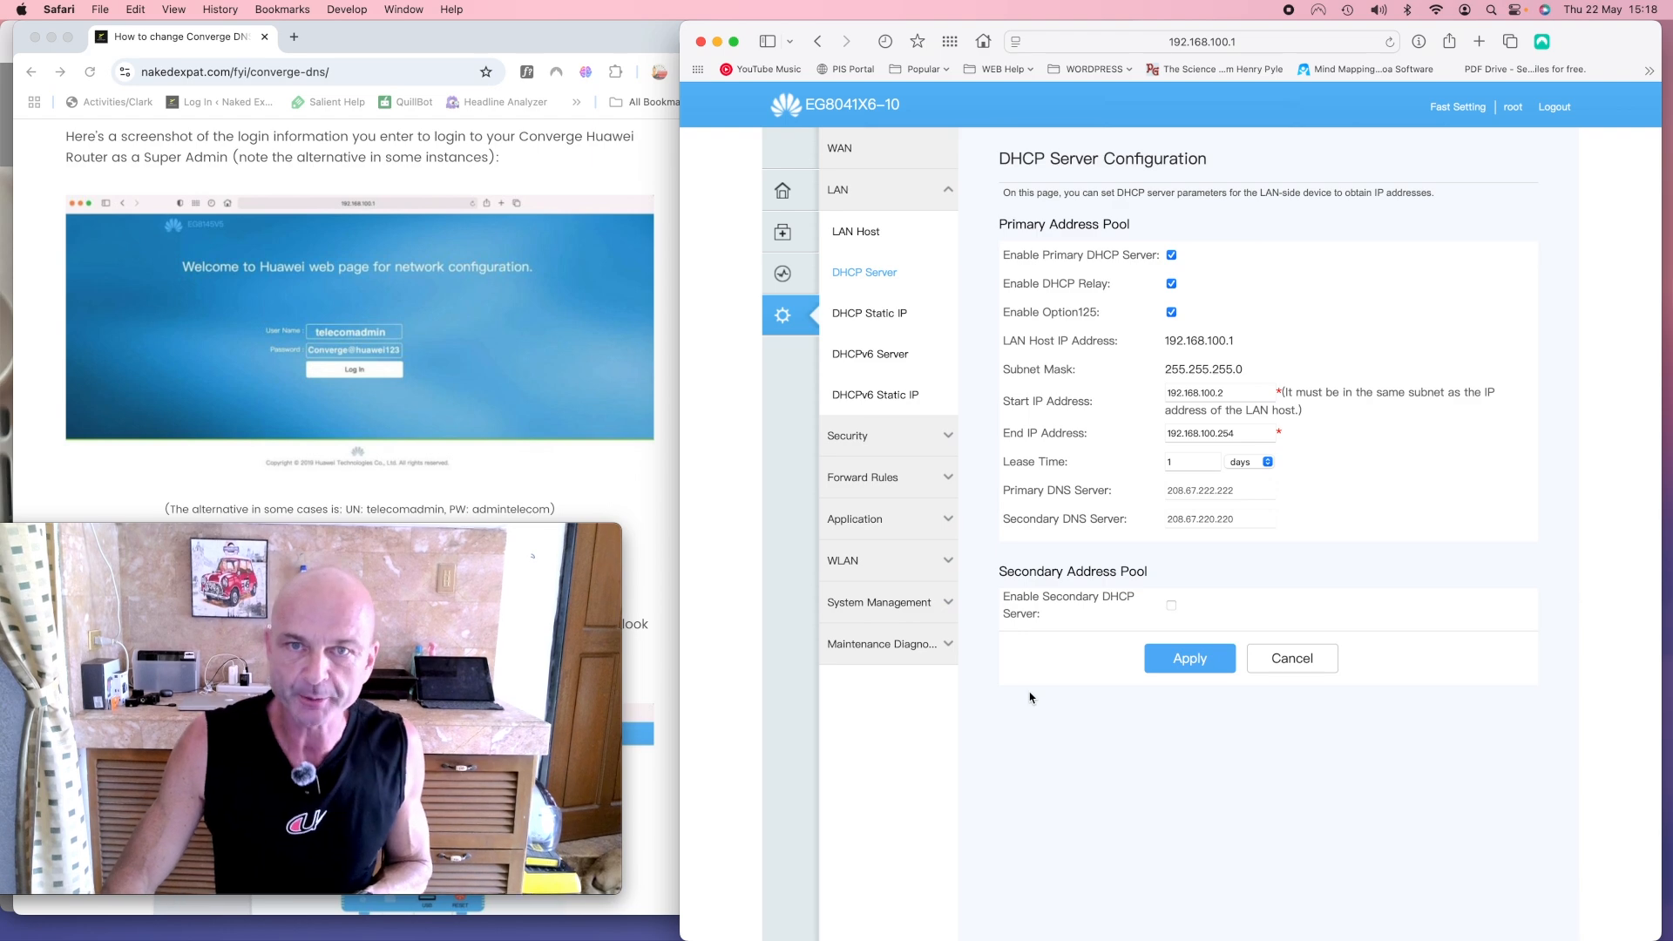
click(1554, 109)
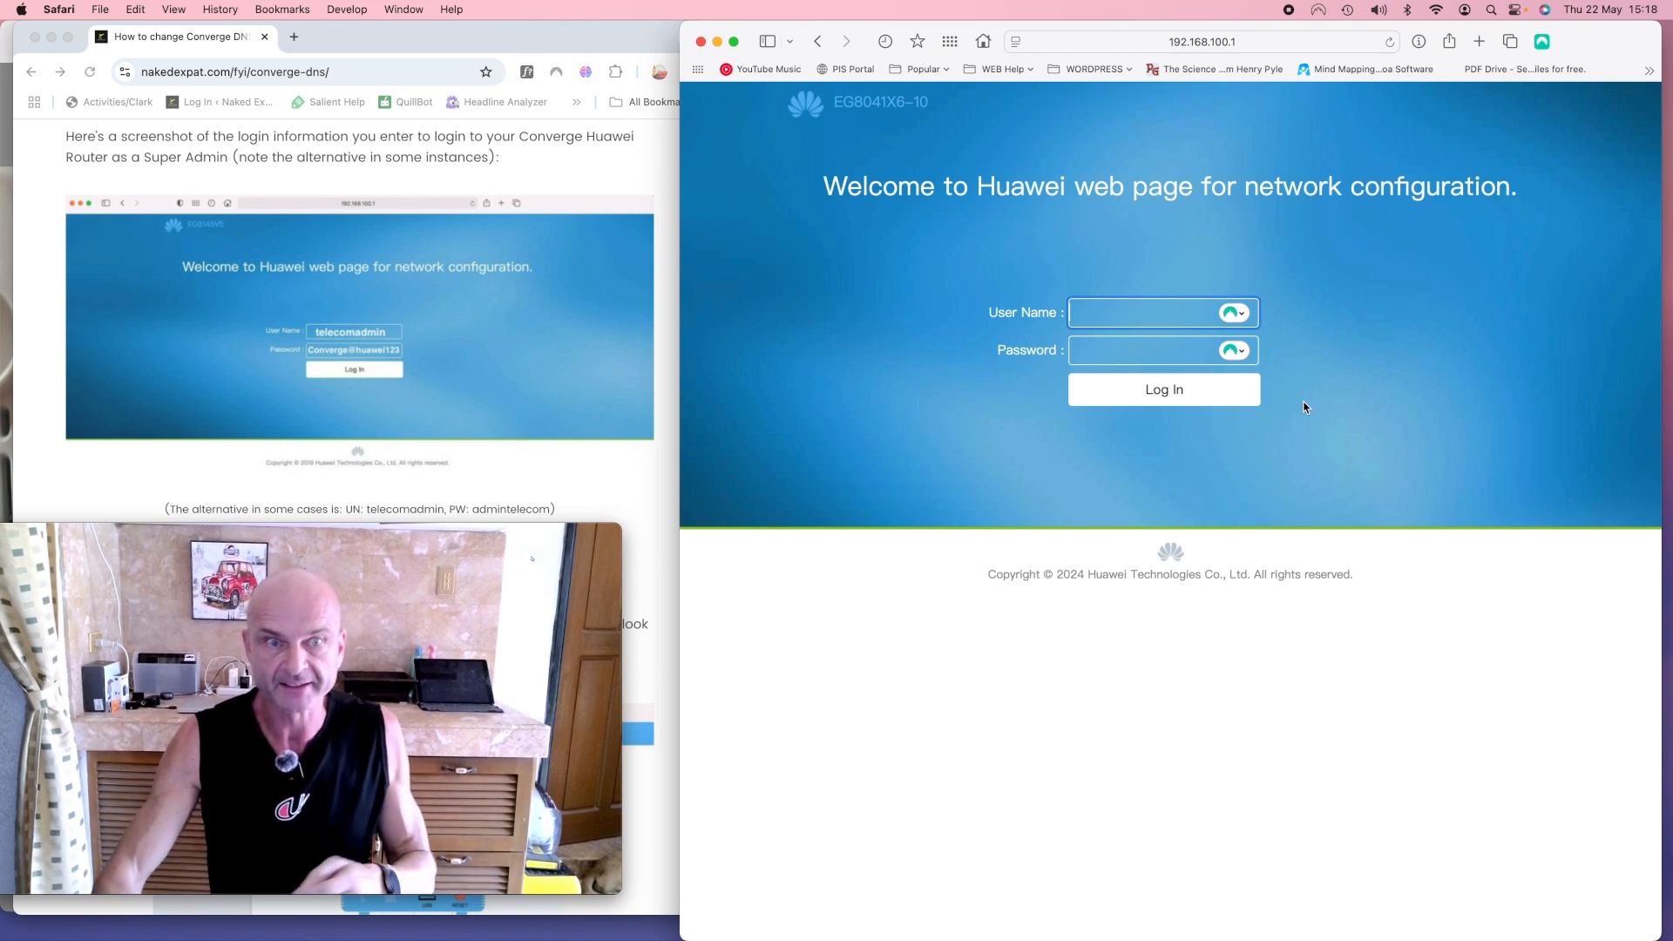
Step: Bring the tutorial article forward to reread the Super Admin login details
click(551, 464)
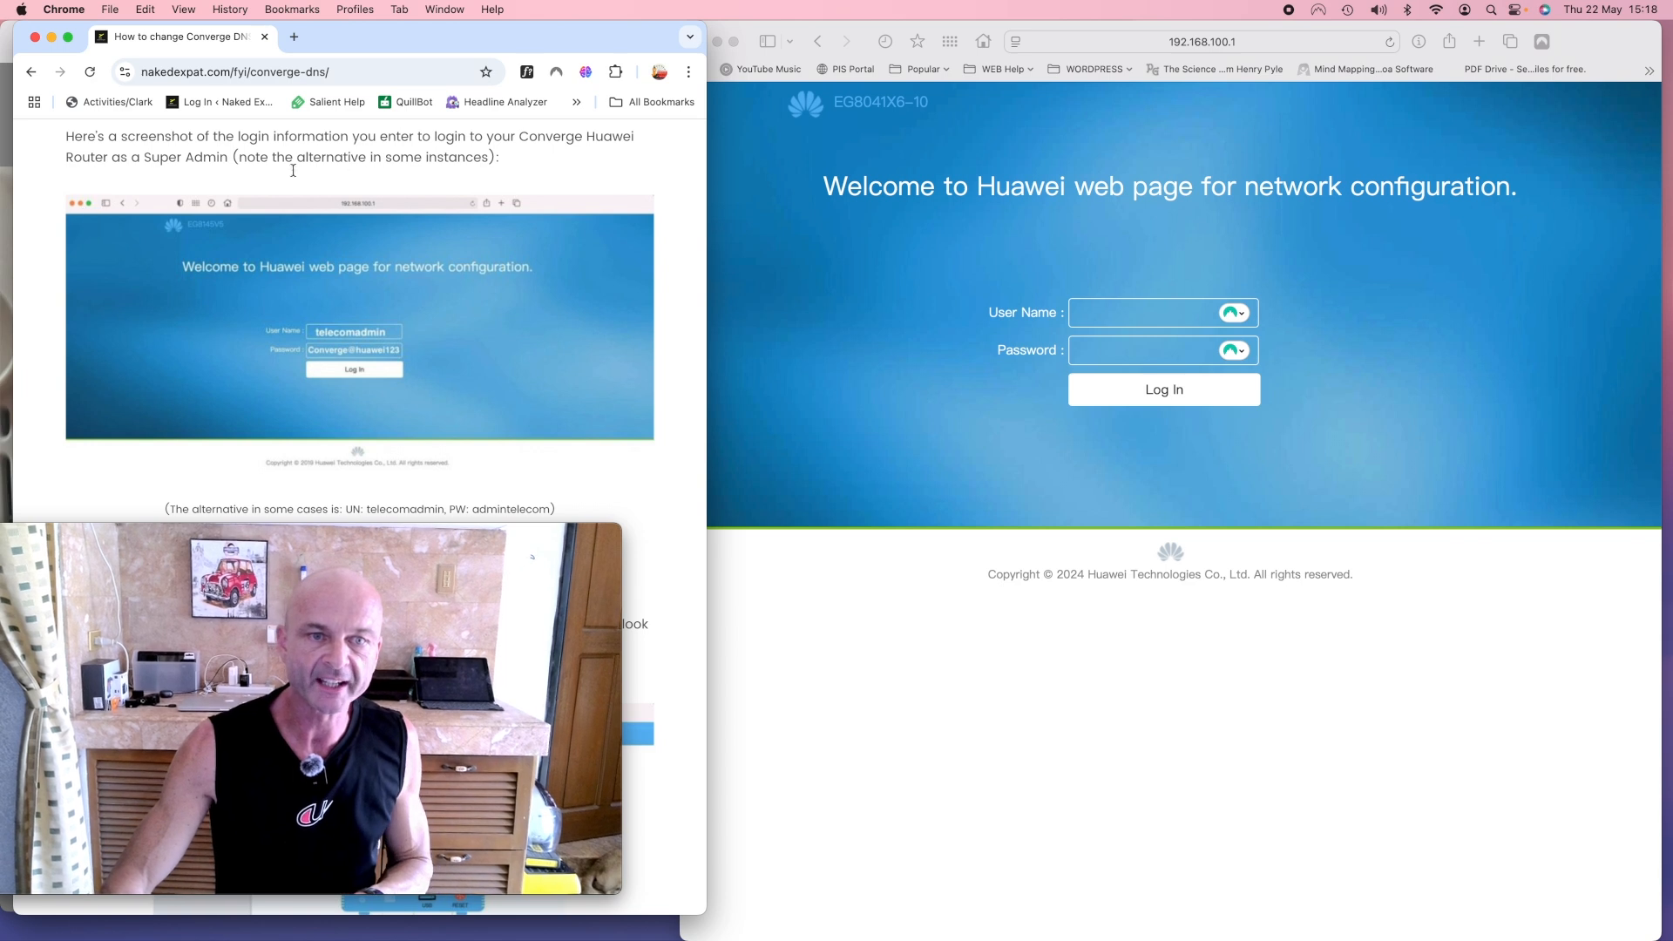
scroll(674, 428, down, 3)
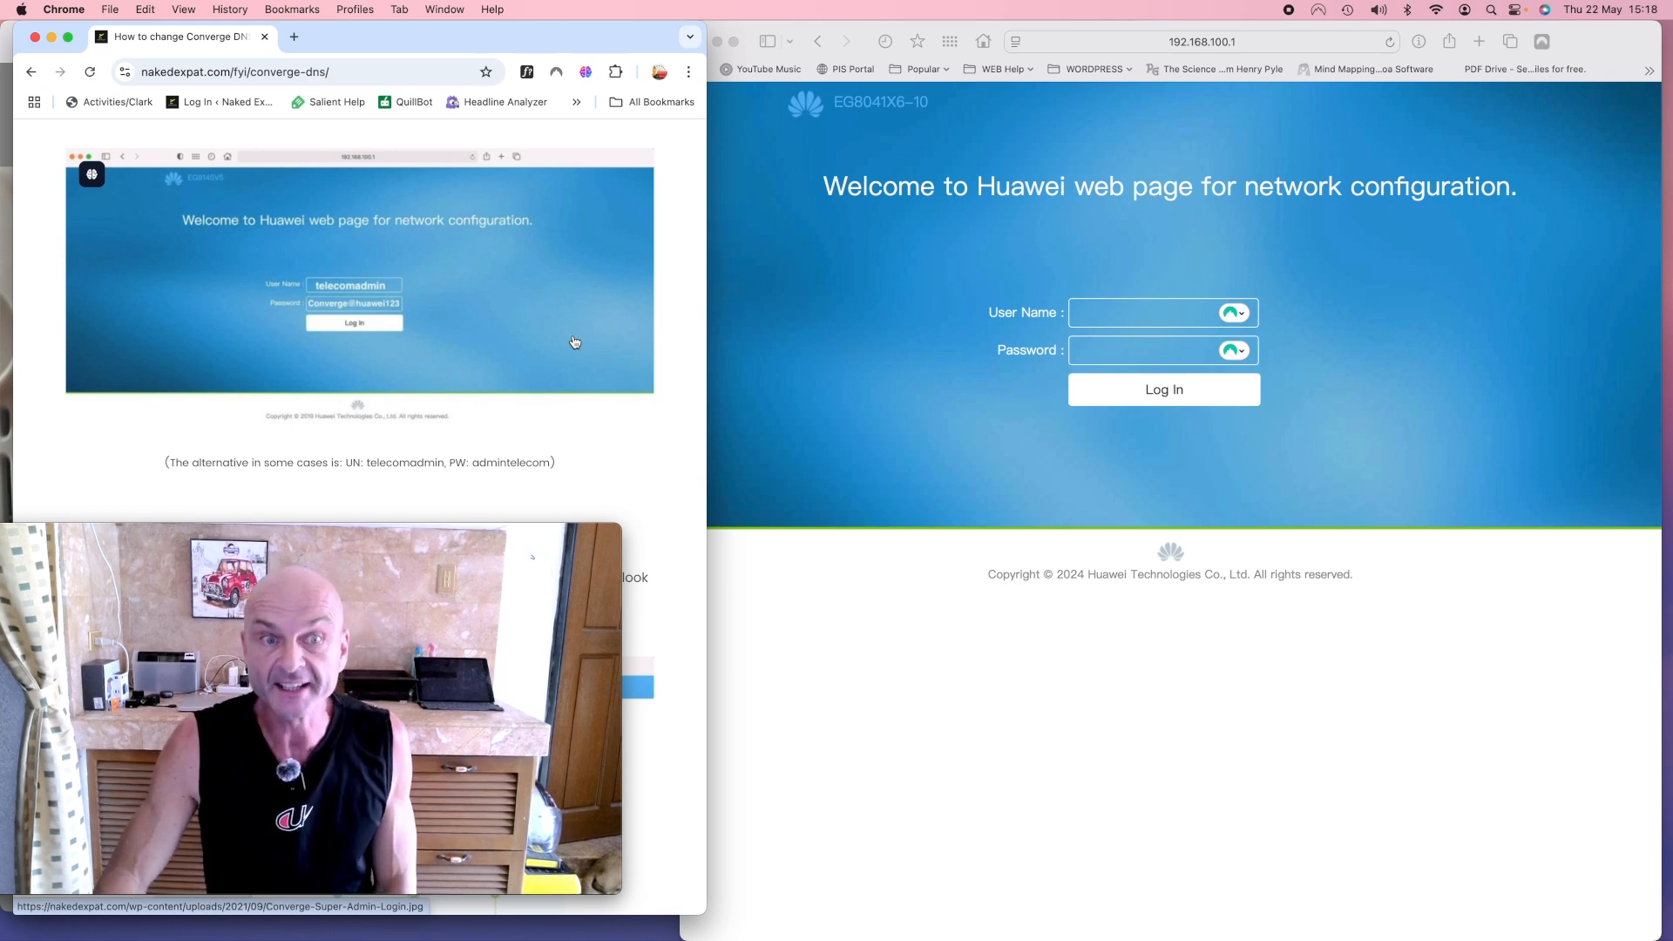
scroll(574, 344, down, 3)
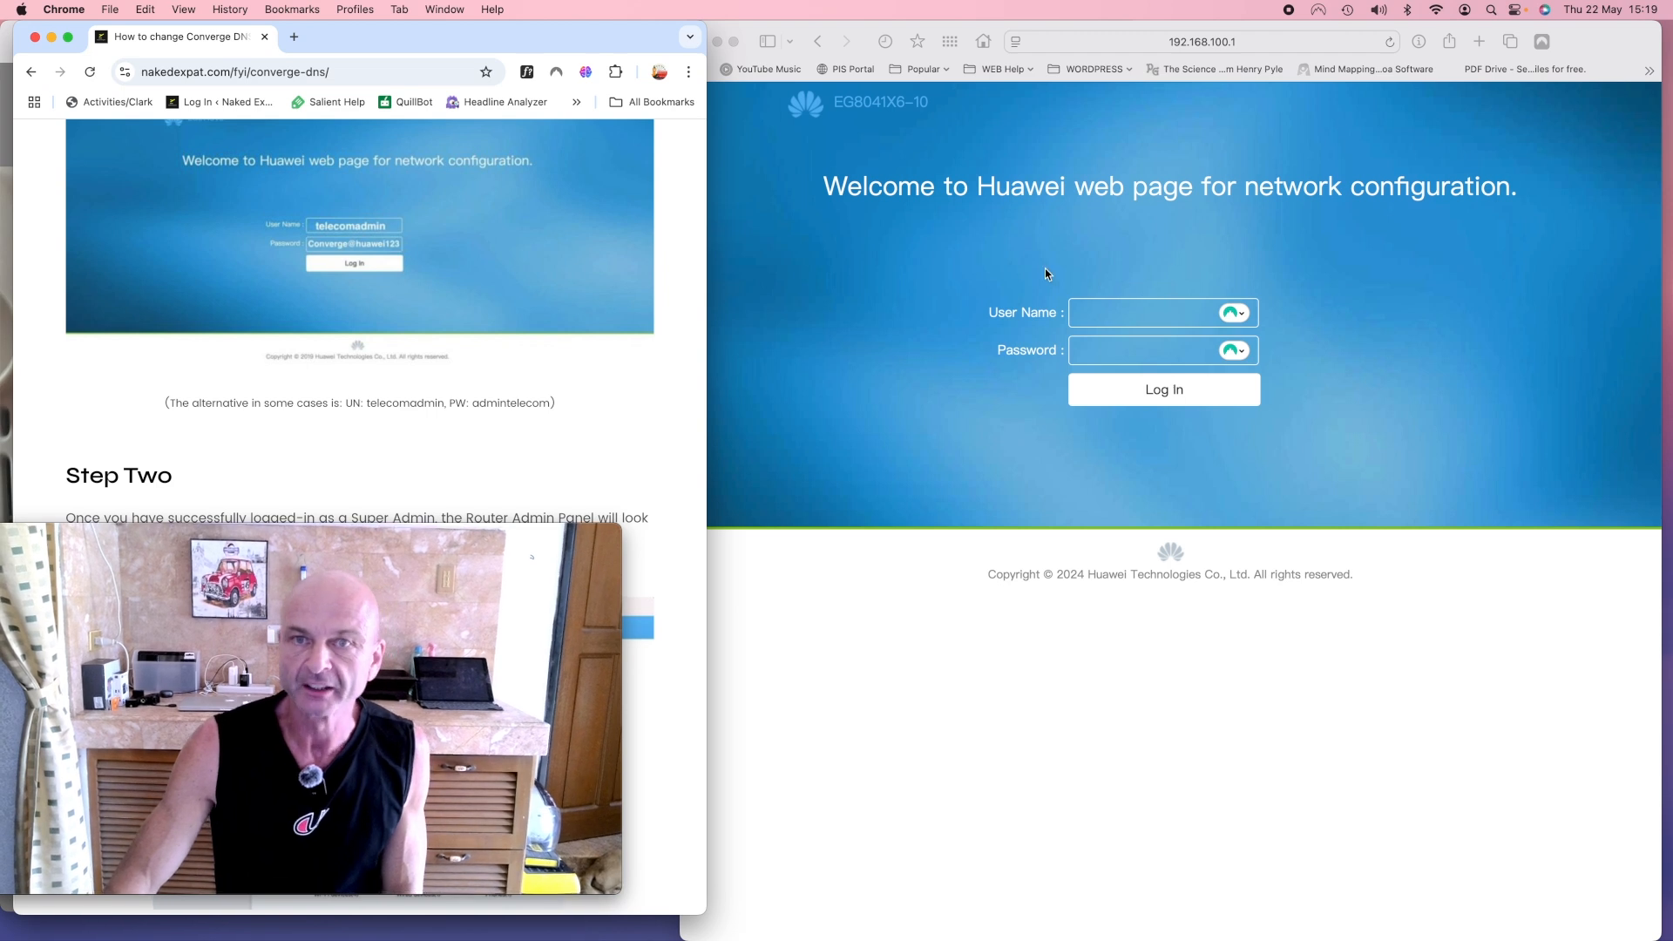
Step: Log back into the router as telecomadmin with the super admin password
click(1137, 316)
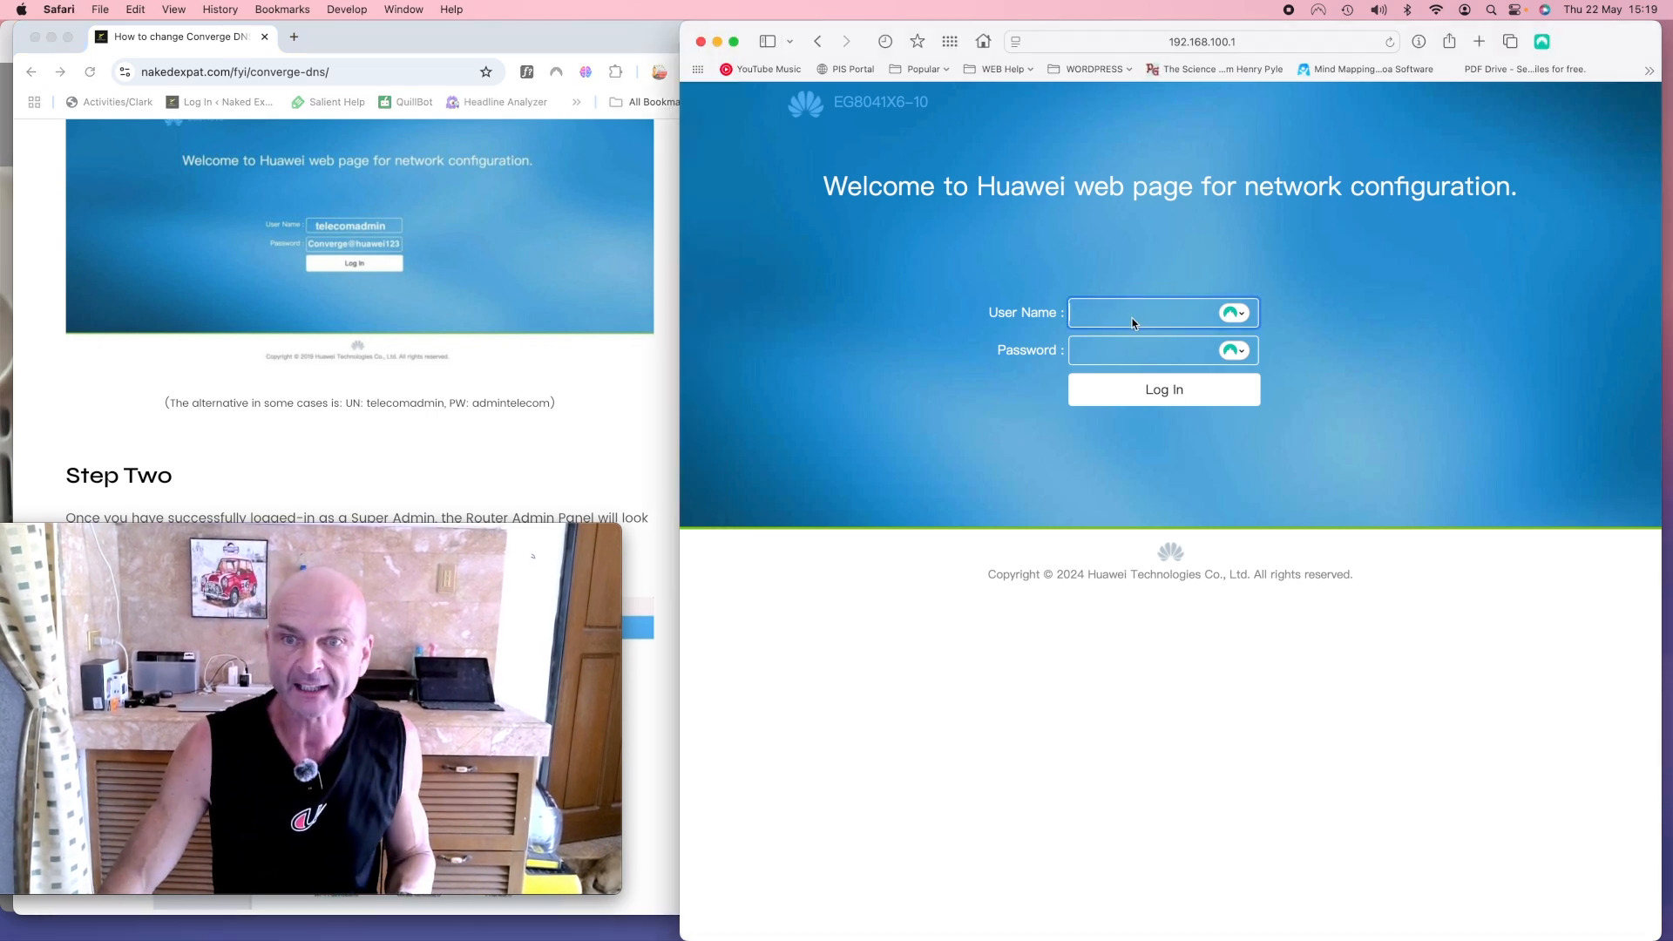
text(t)
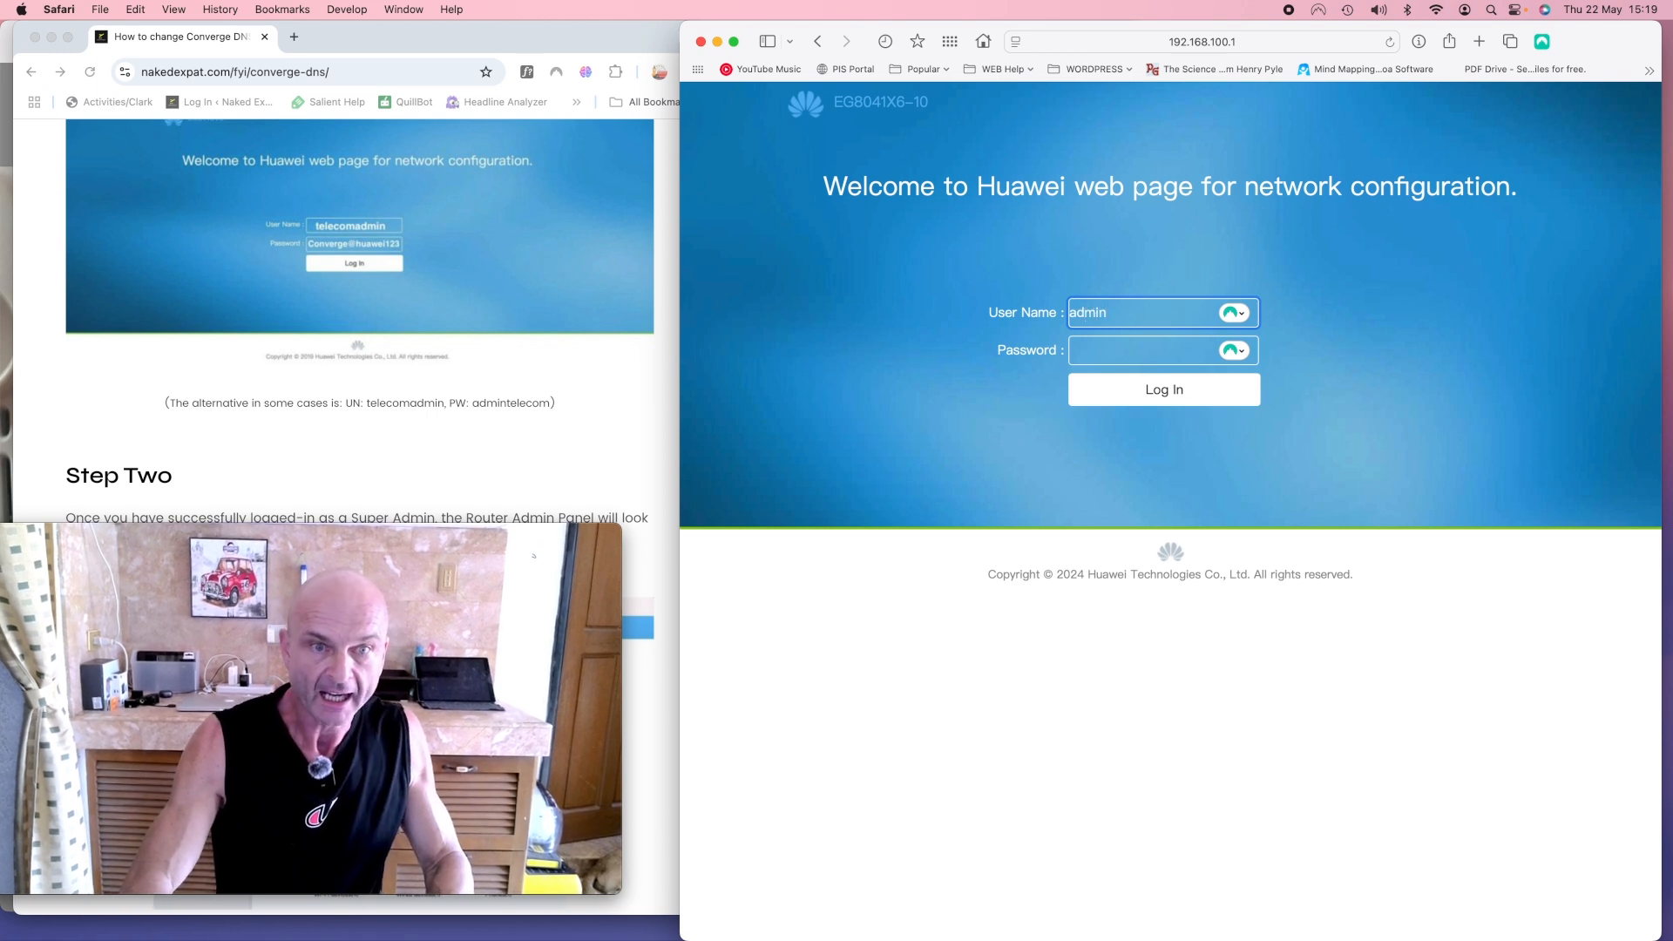
key(BackSpace)
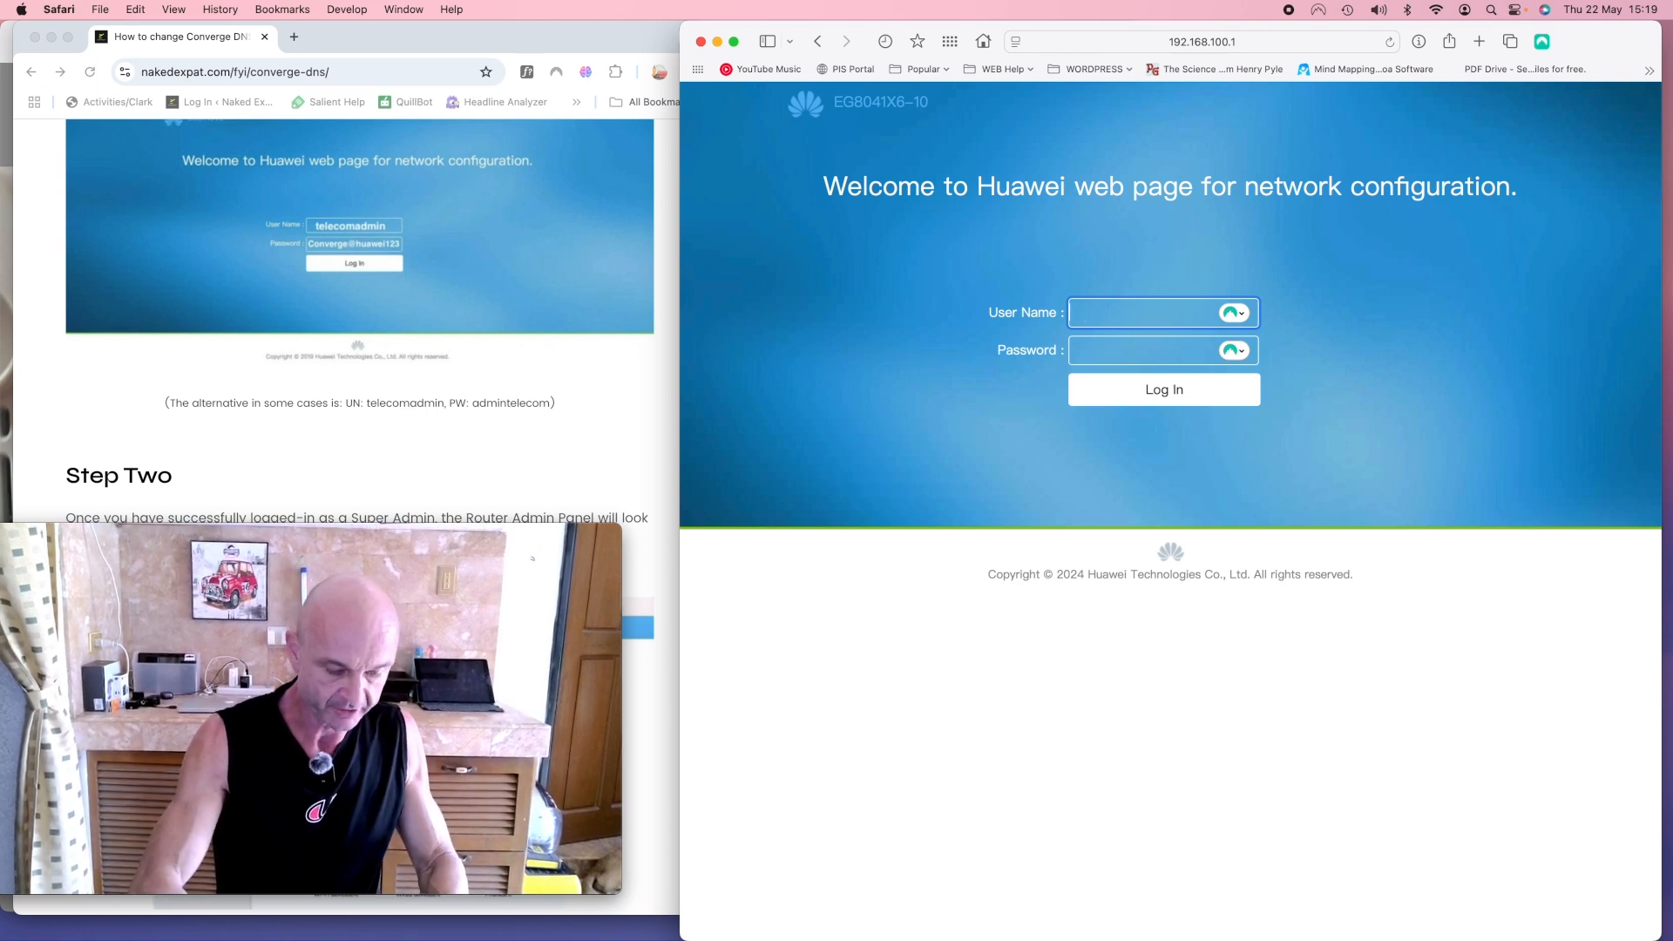
text(telecomadmin)
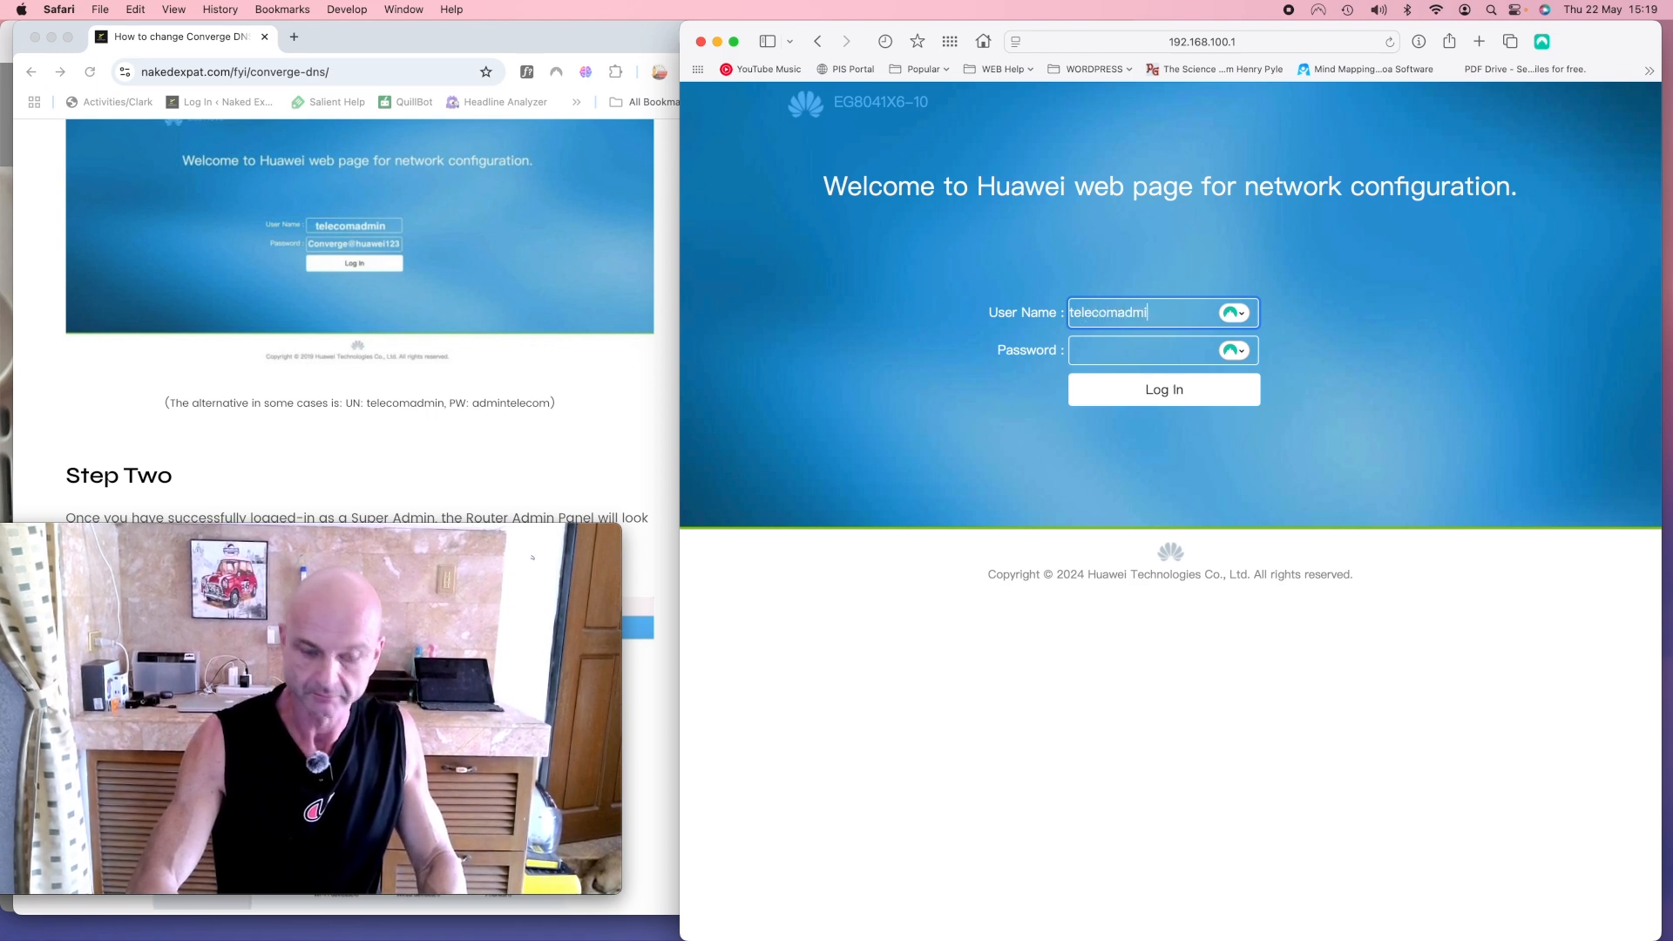
click(1099, 353)
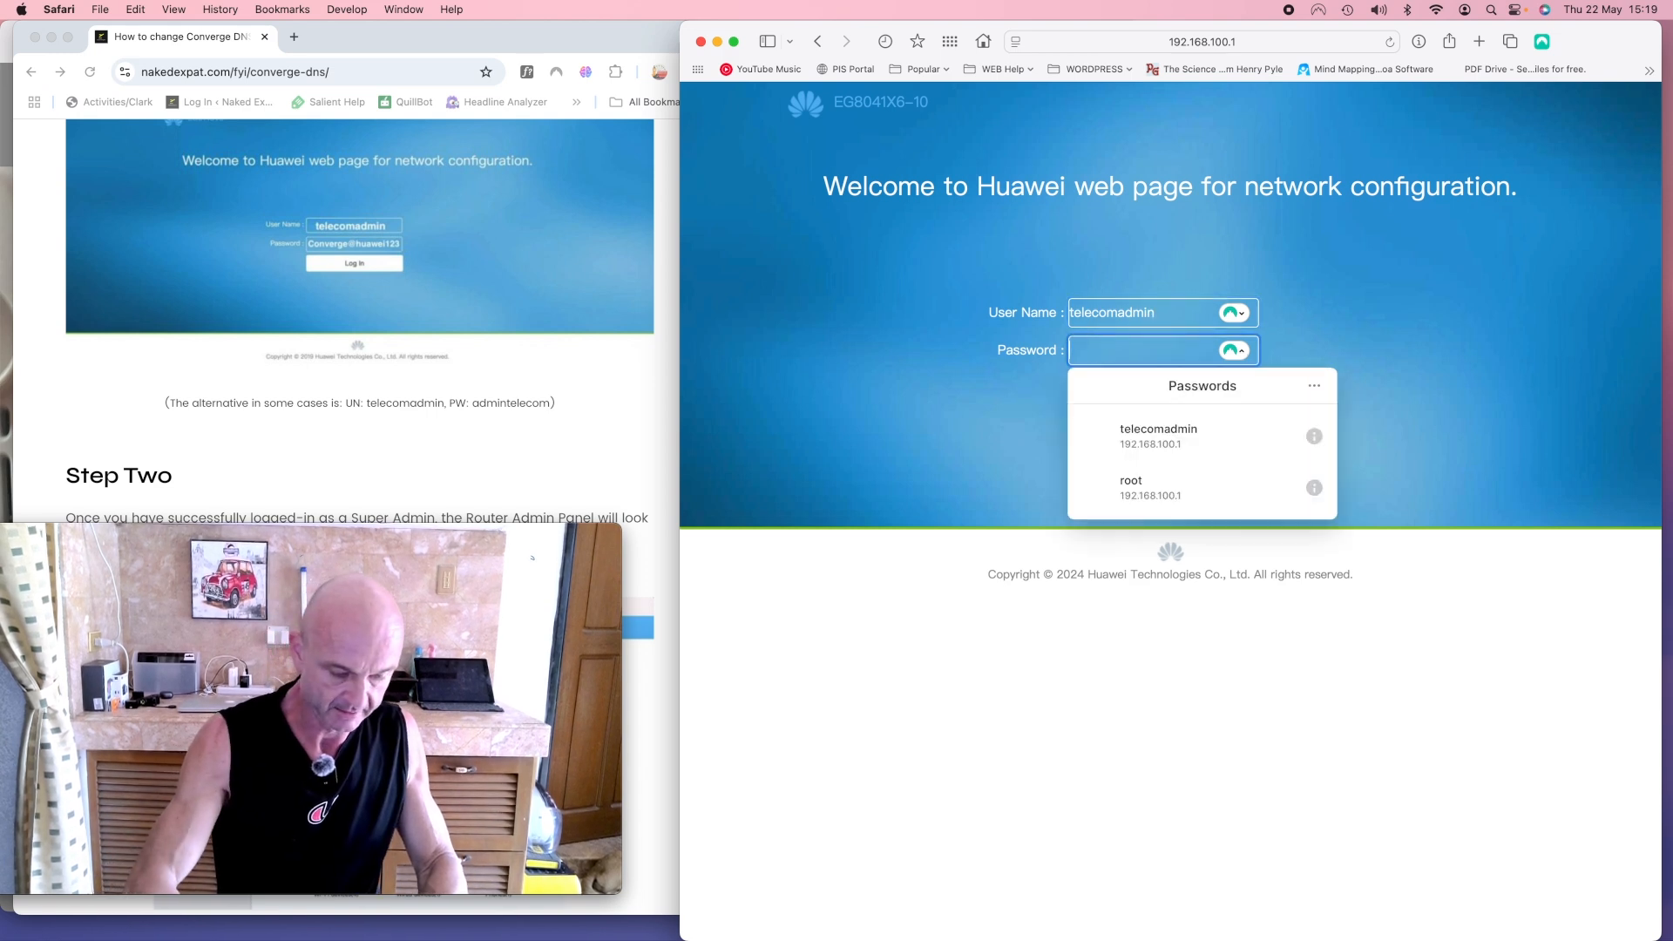
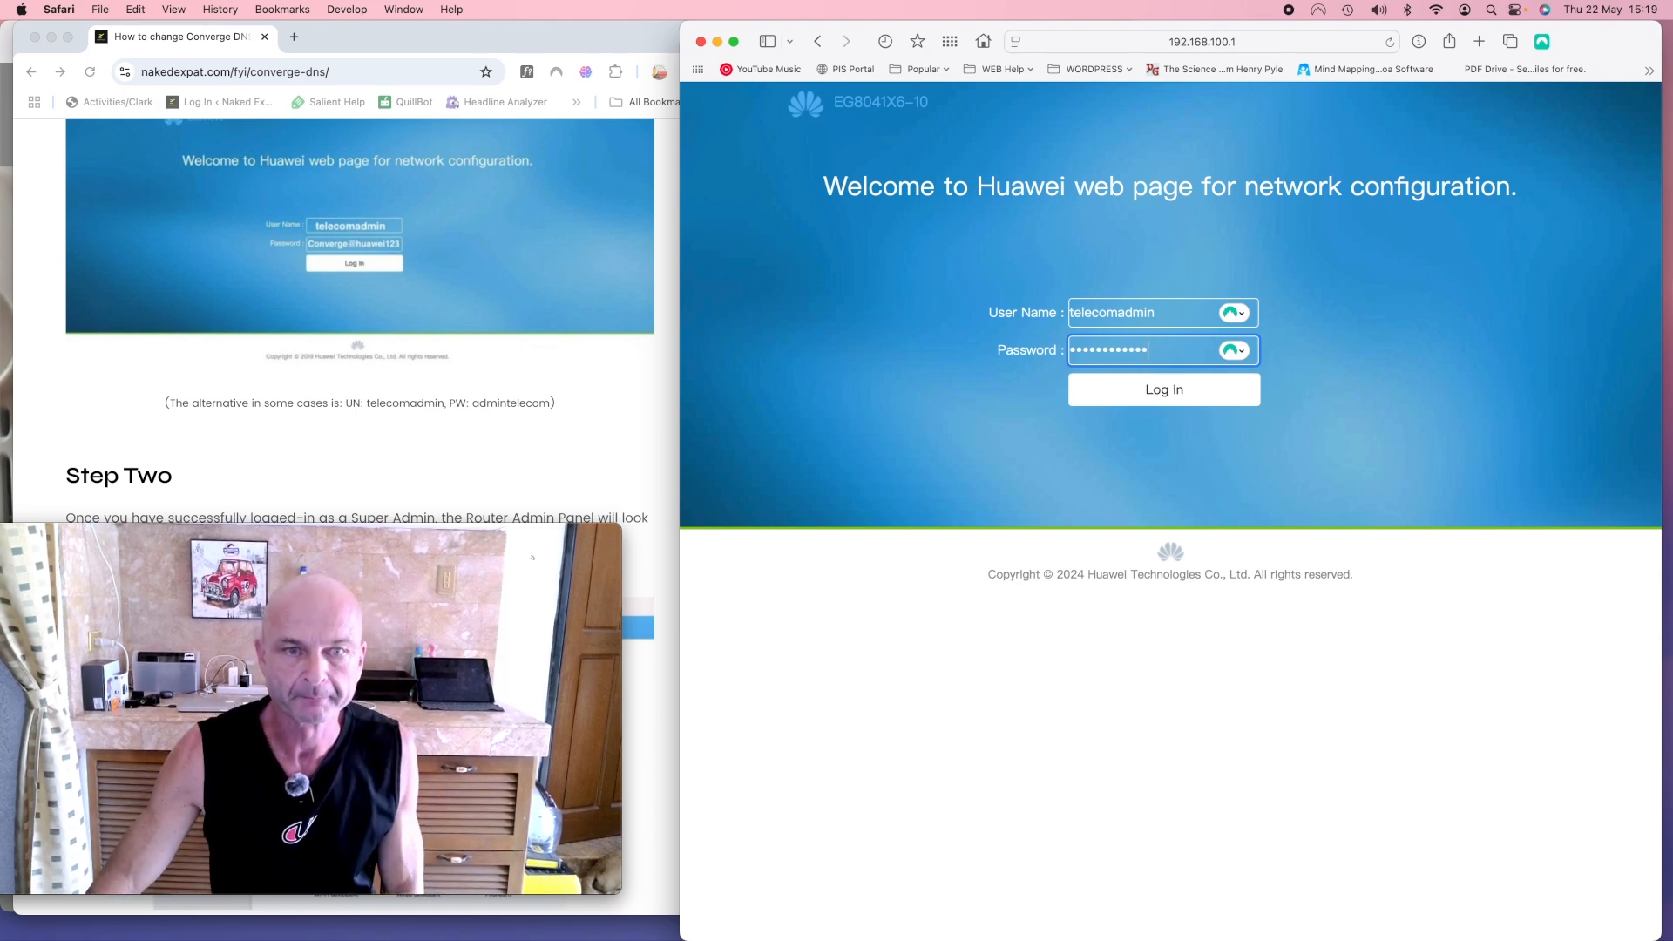
click(1168, 390)
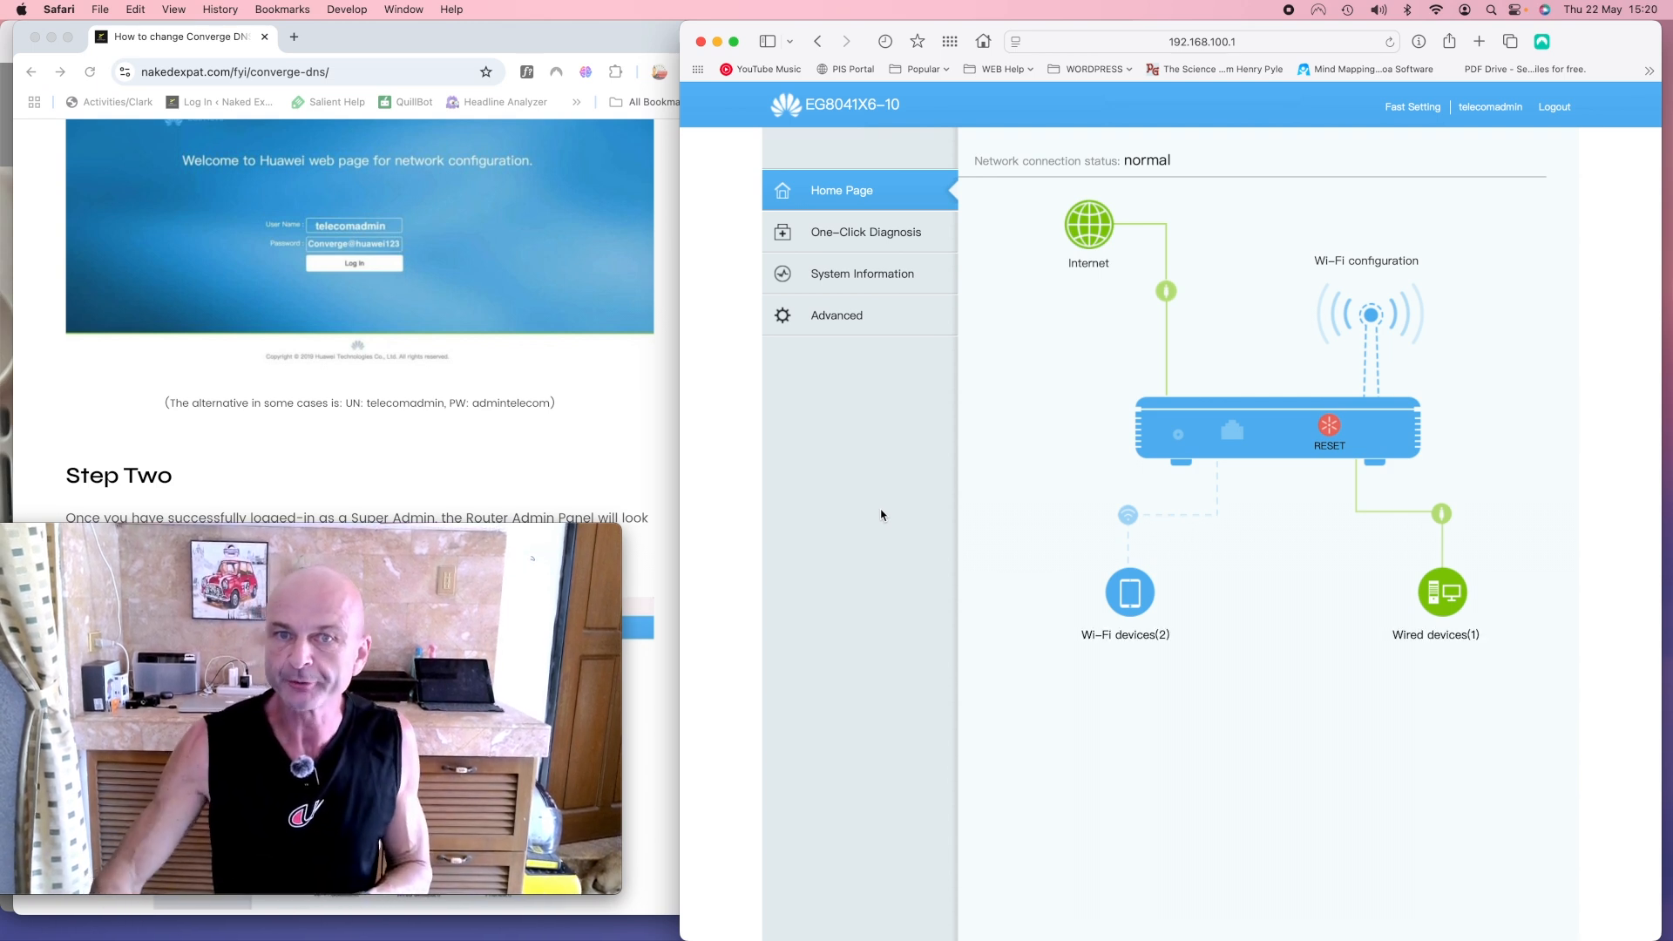
Step: Navigate Advanced > LAN > DHCP Server to reopen the DHCP Server Configuration page
click(1396, 315)
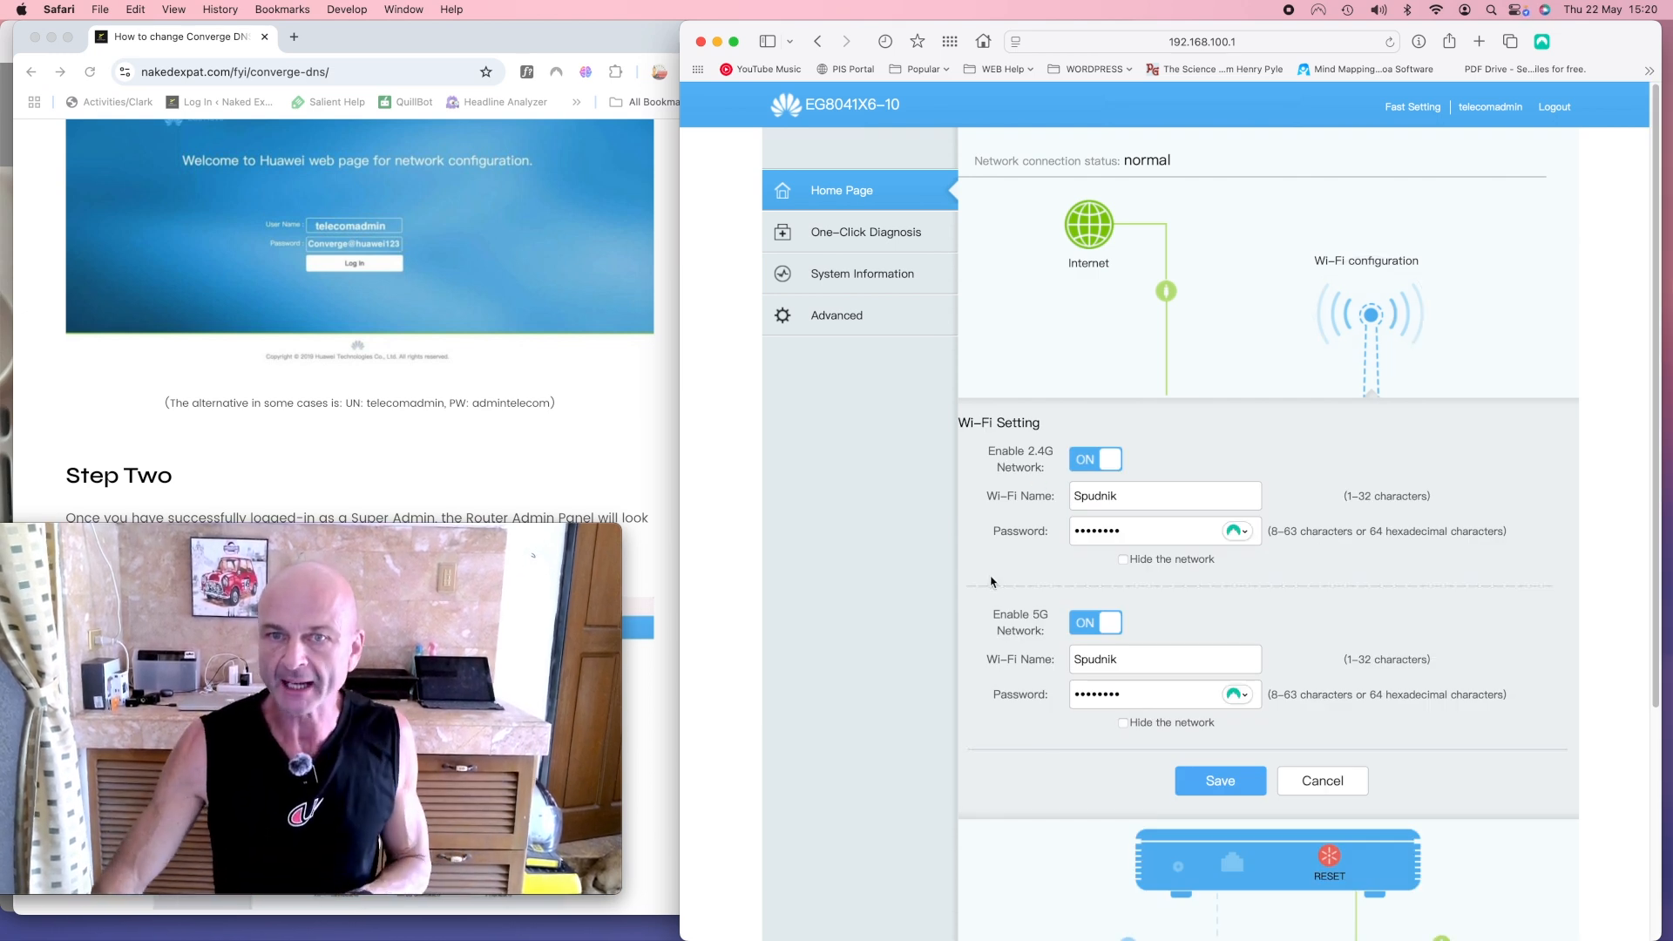
click(834, 317)
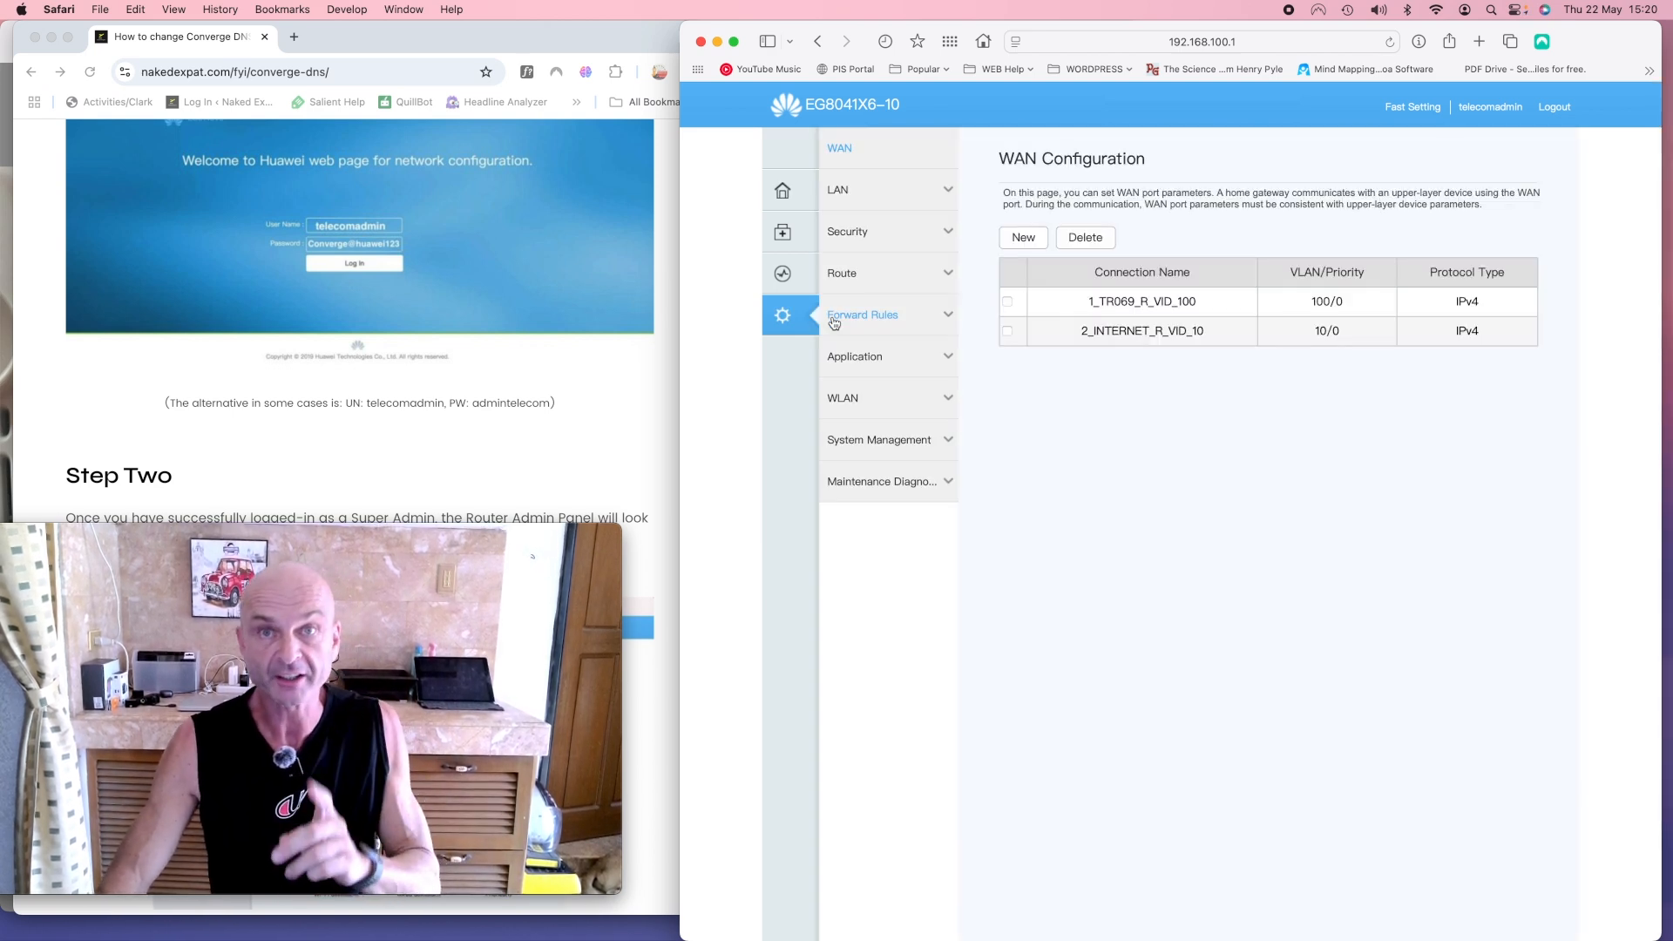
click(890, 199)
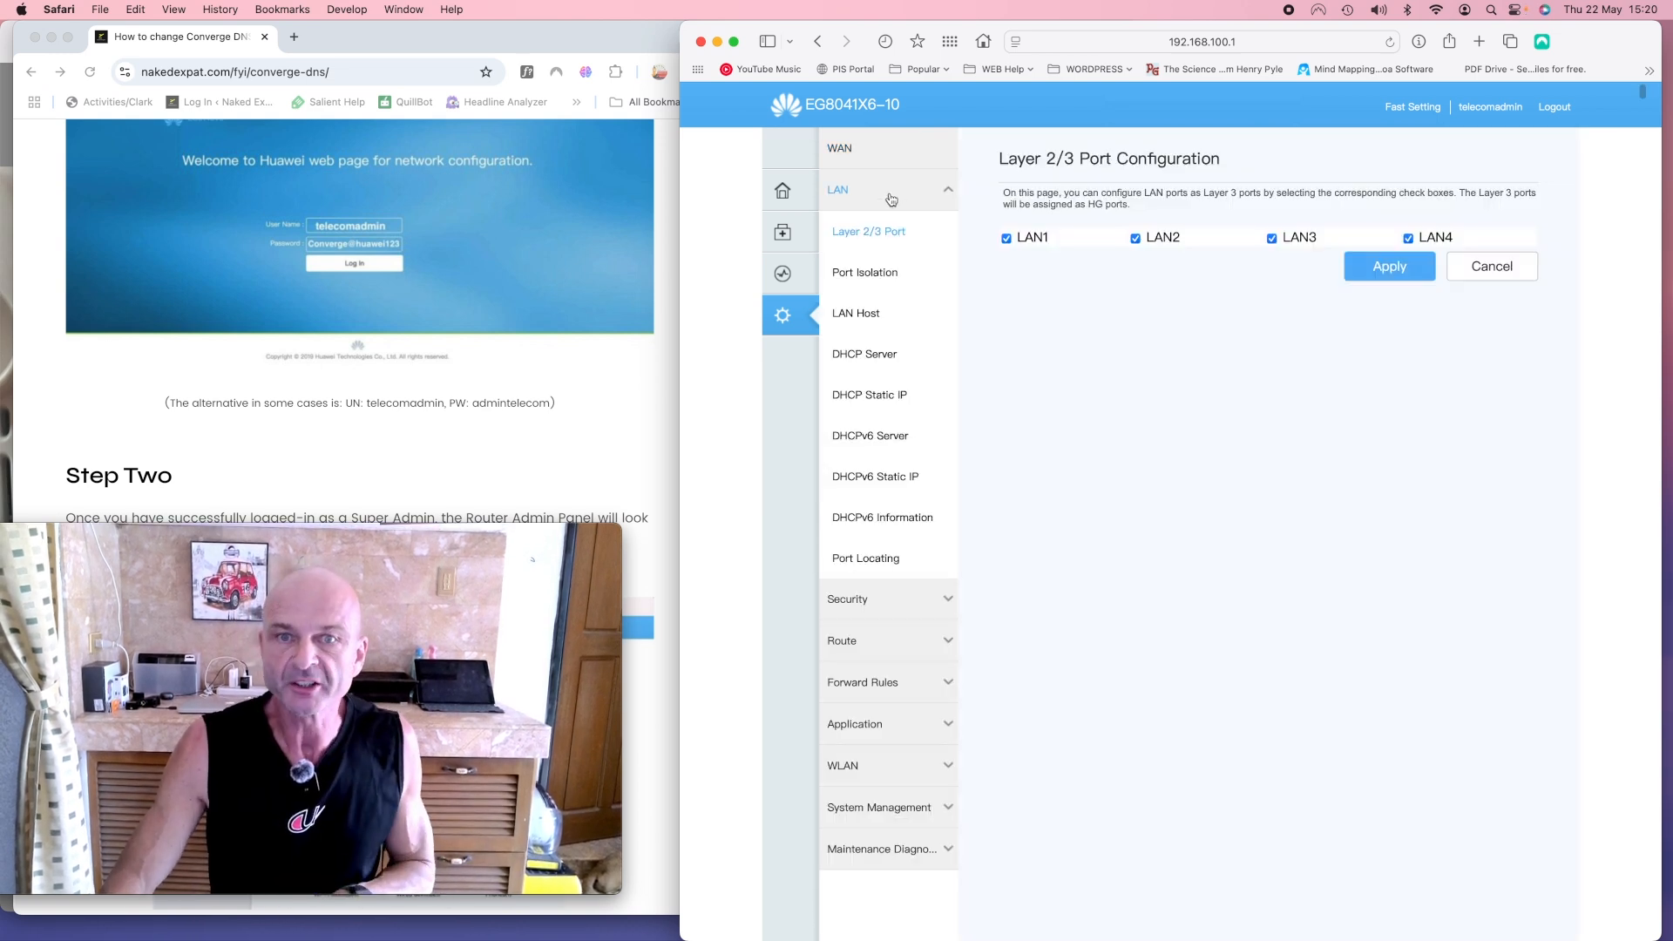
click(880, 357)
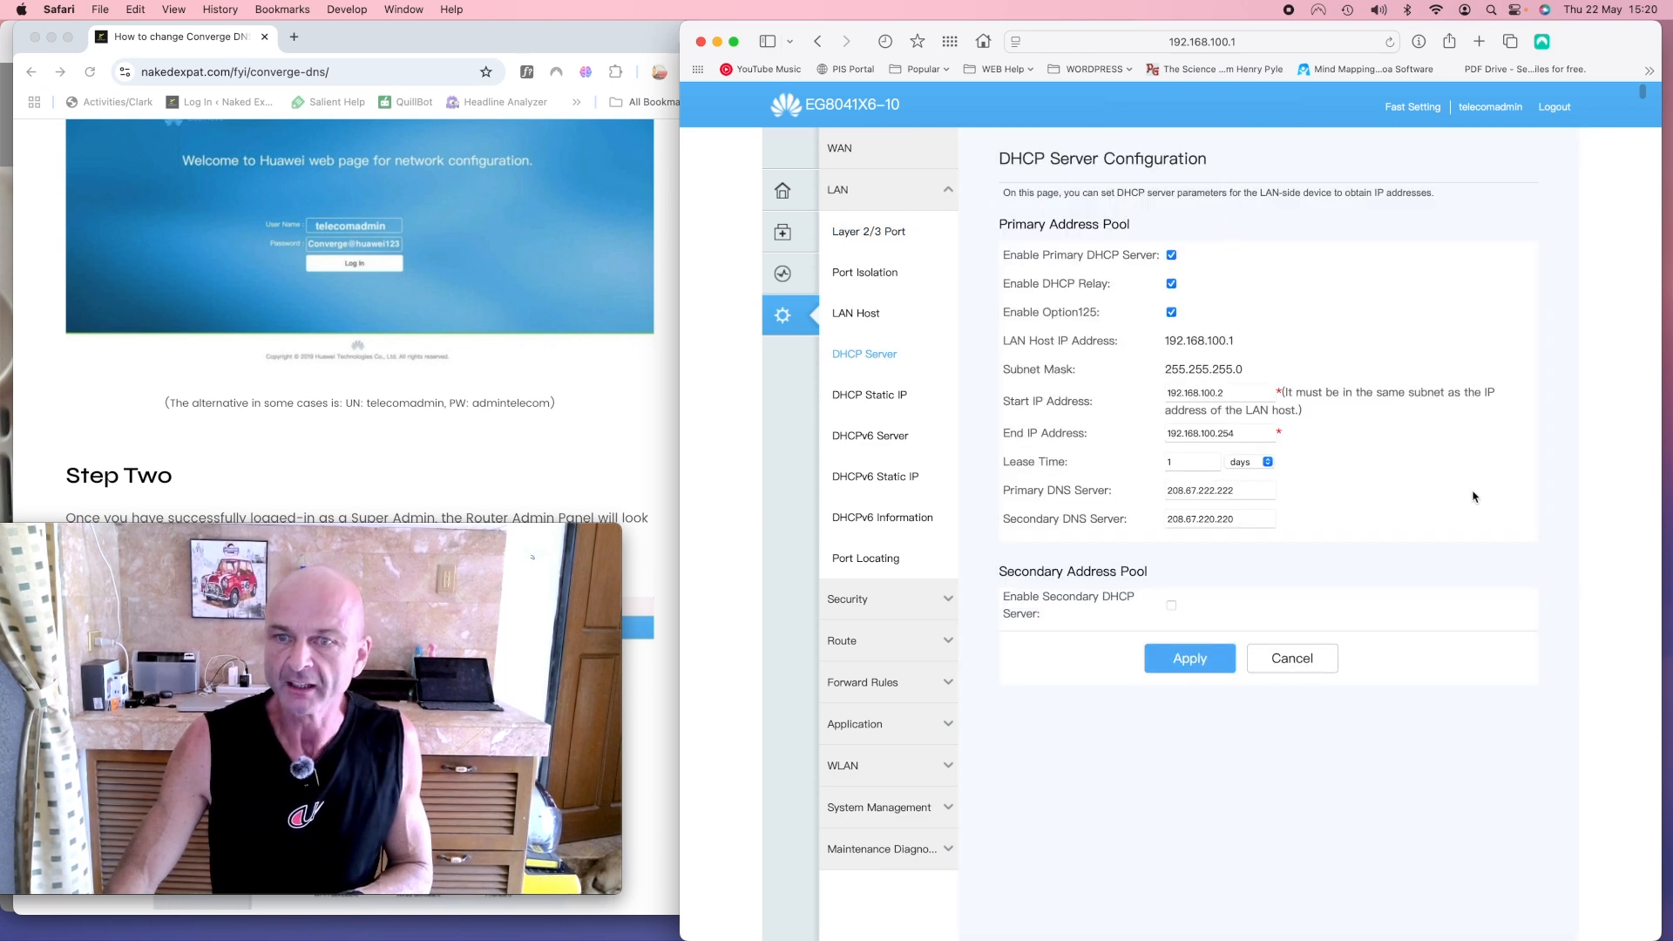
Step: Re-enter the primary DNS address as 208.67.222.222
click(1245, 491)
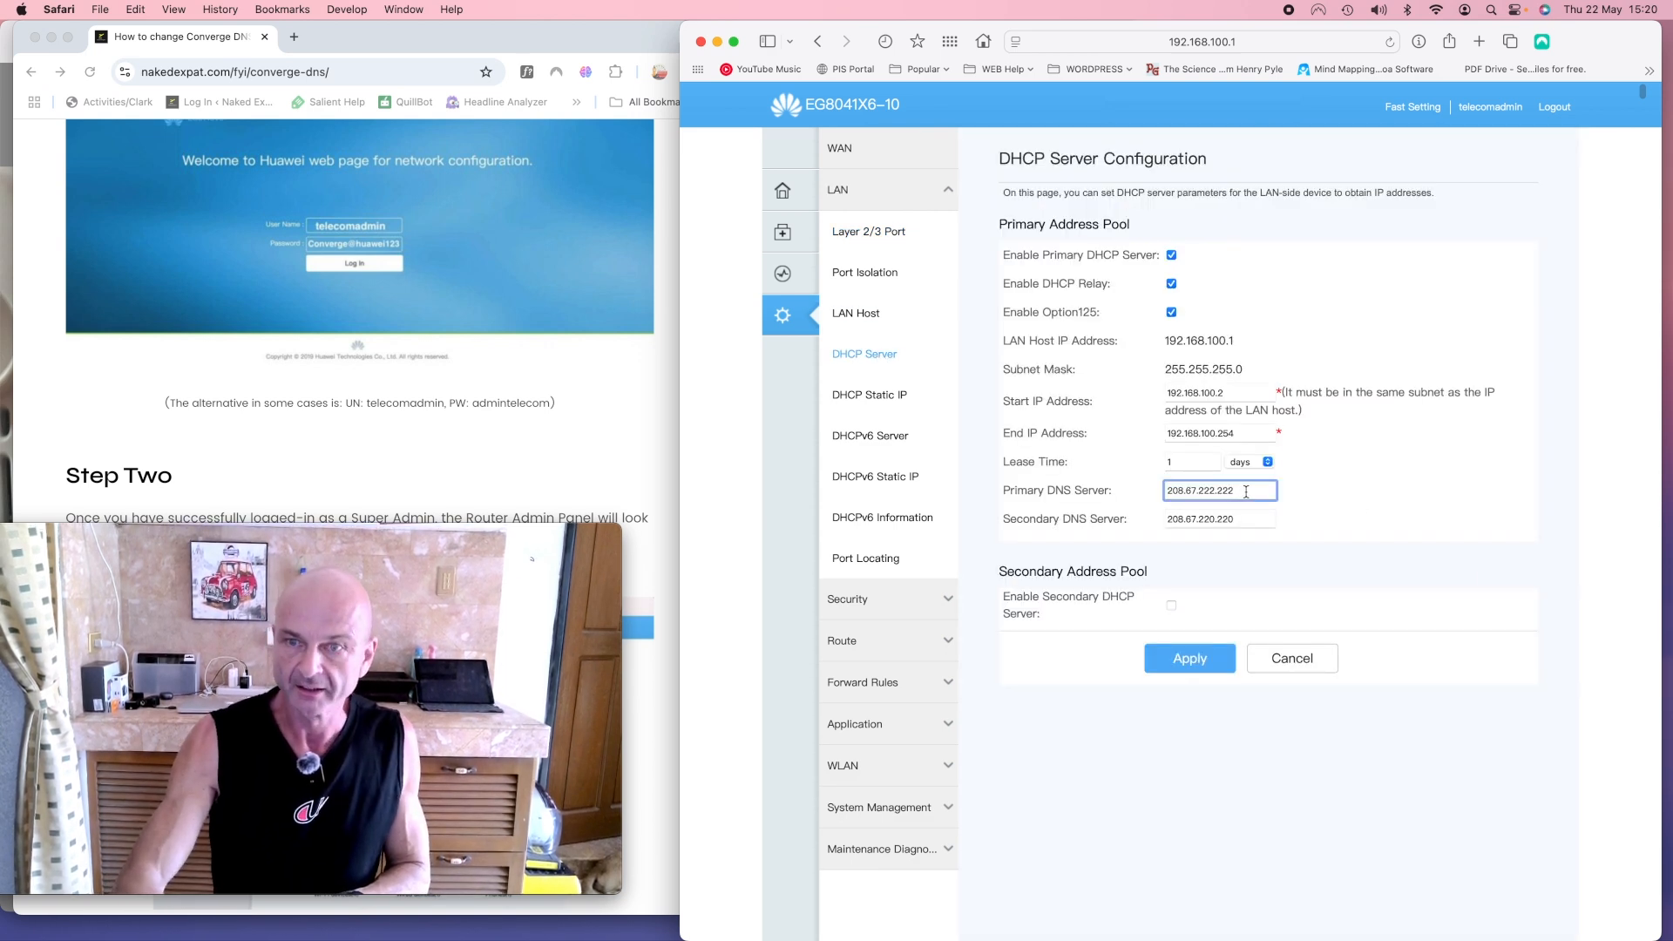
key(BackSpace)
key(BackSpace)
key(BackSpace)
text(222)
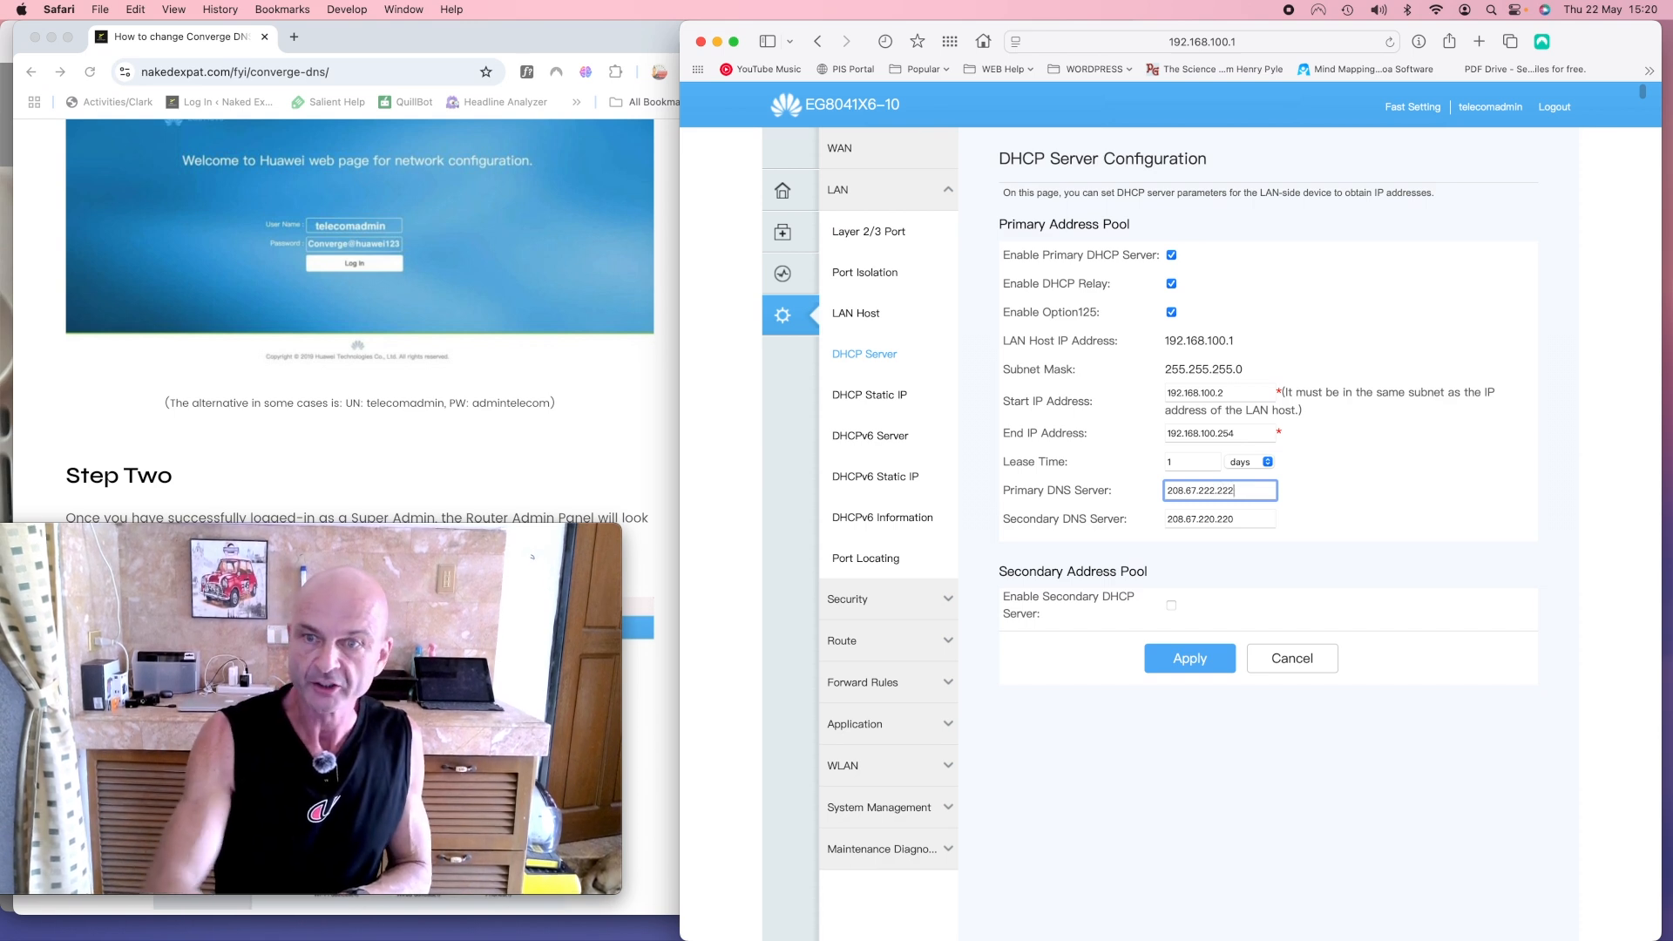
click(1402, 553)
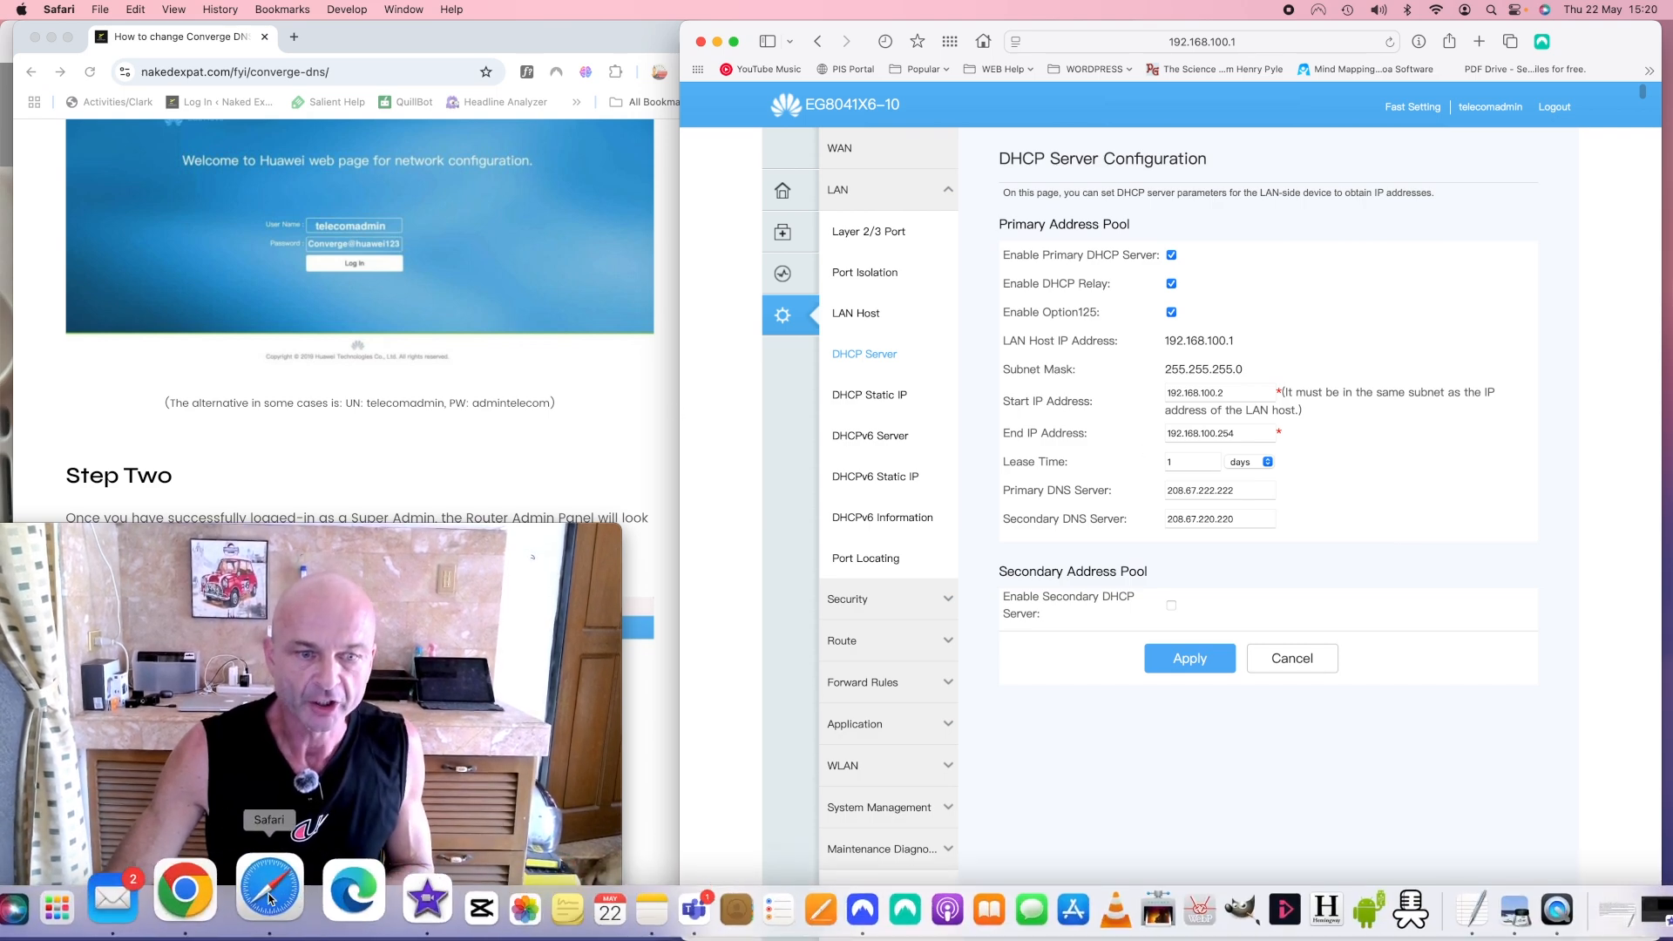
Step: Search Chrome for 'opendns ip' and open the OpenDNS Setup Guide listing 208.67.222.222 and 208.67.220.220
click(229, 892)
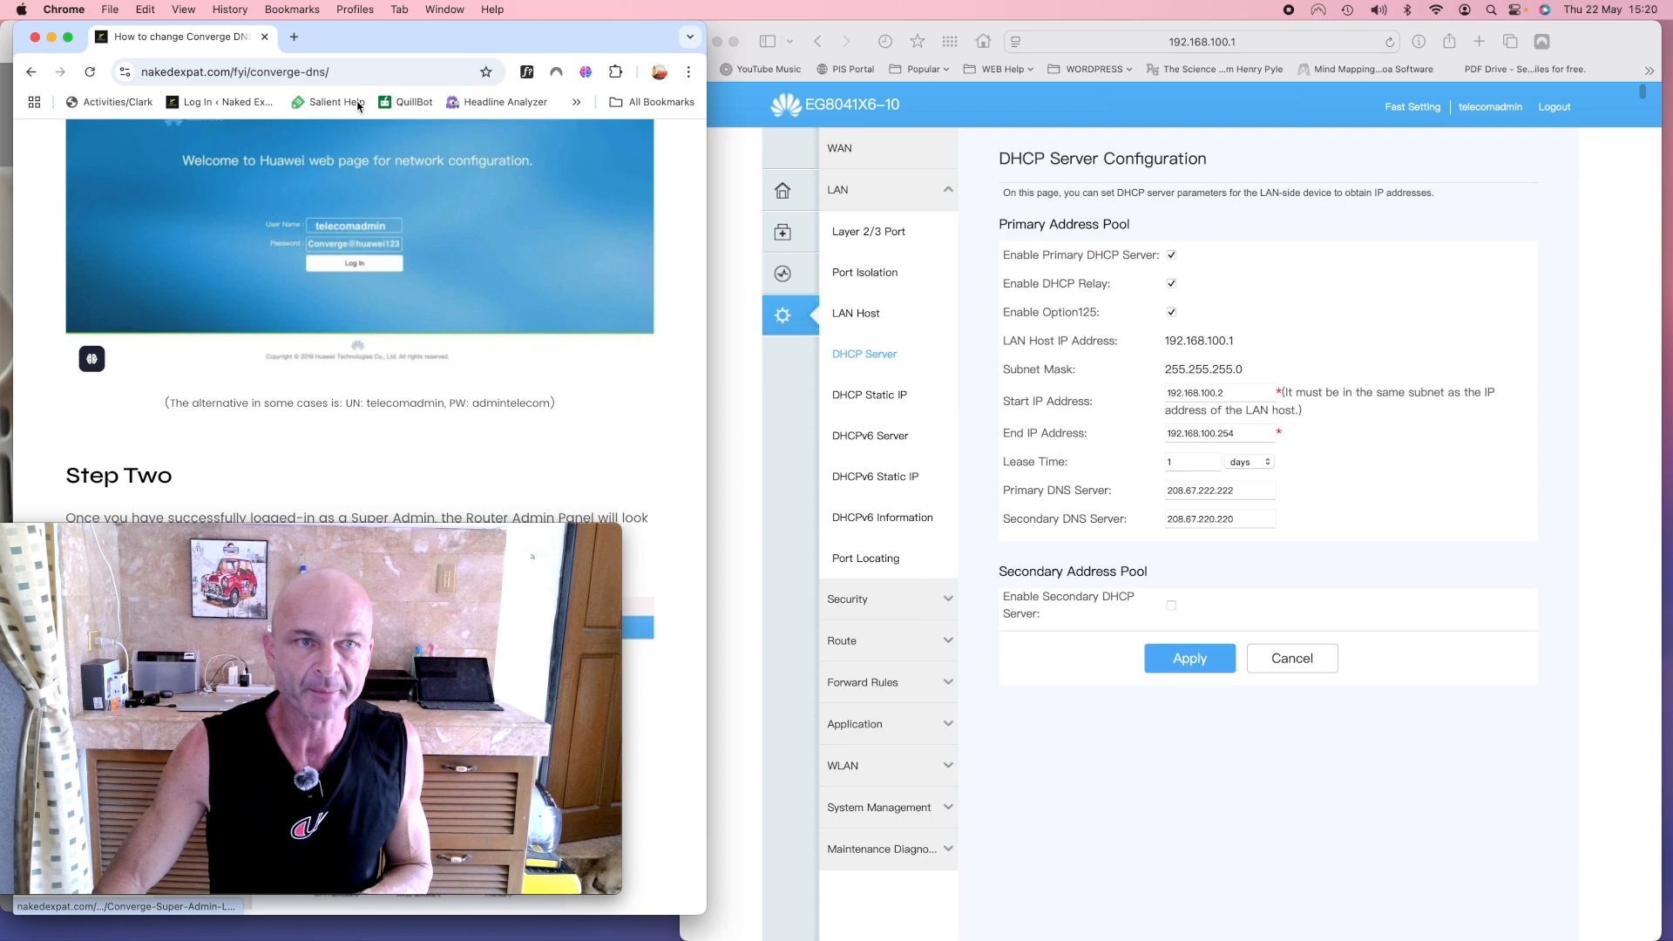
click(295, 40)
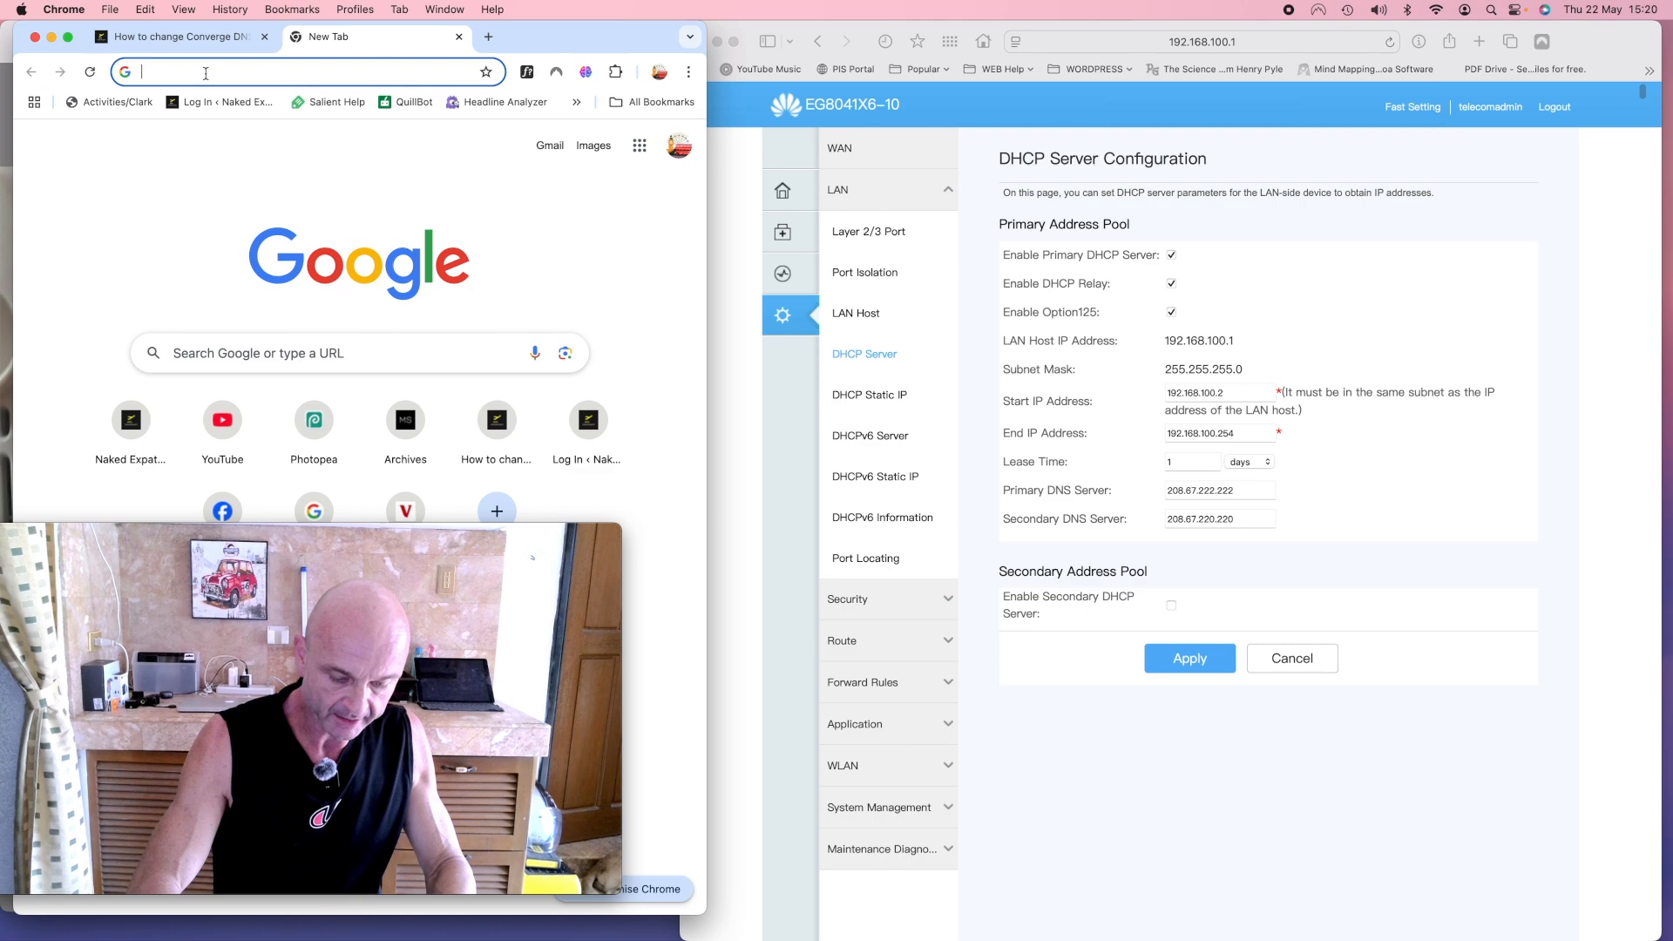
text(opend)
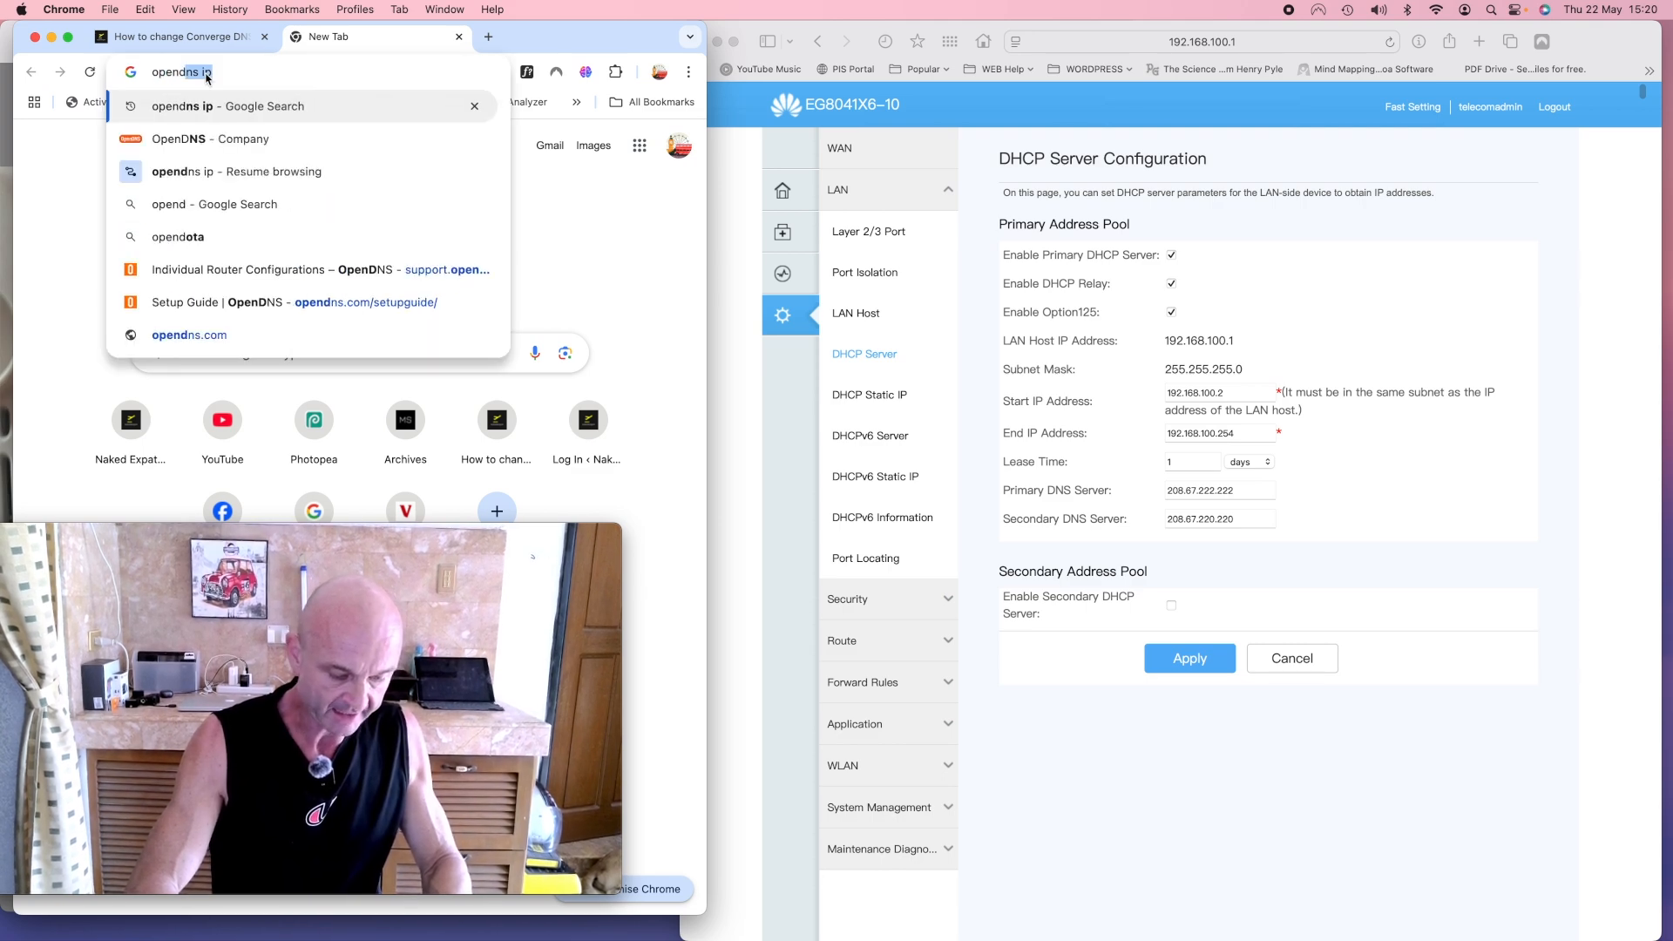
text(ns ip)
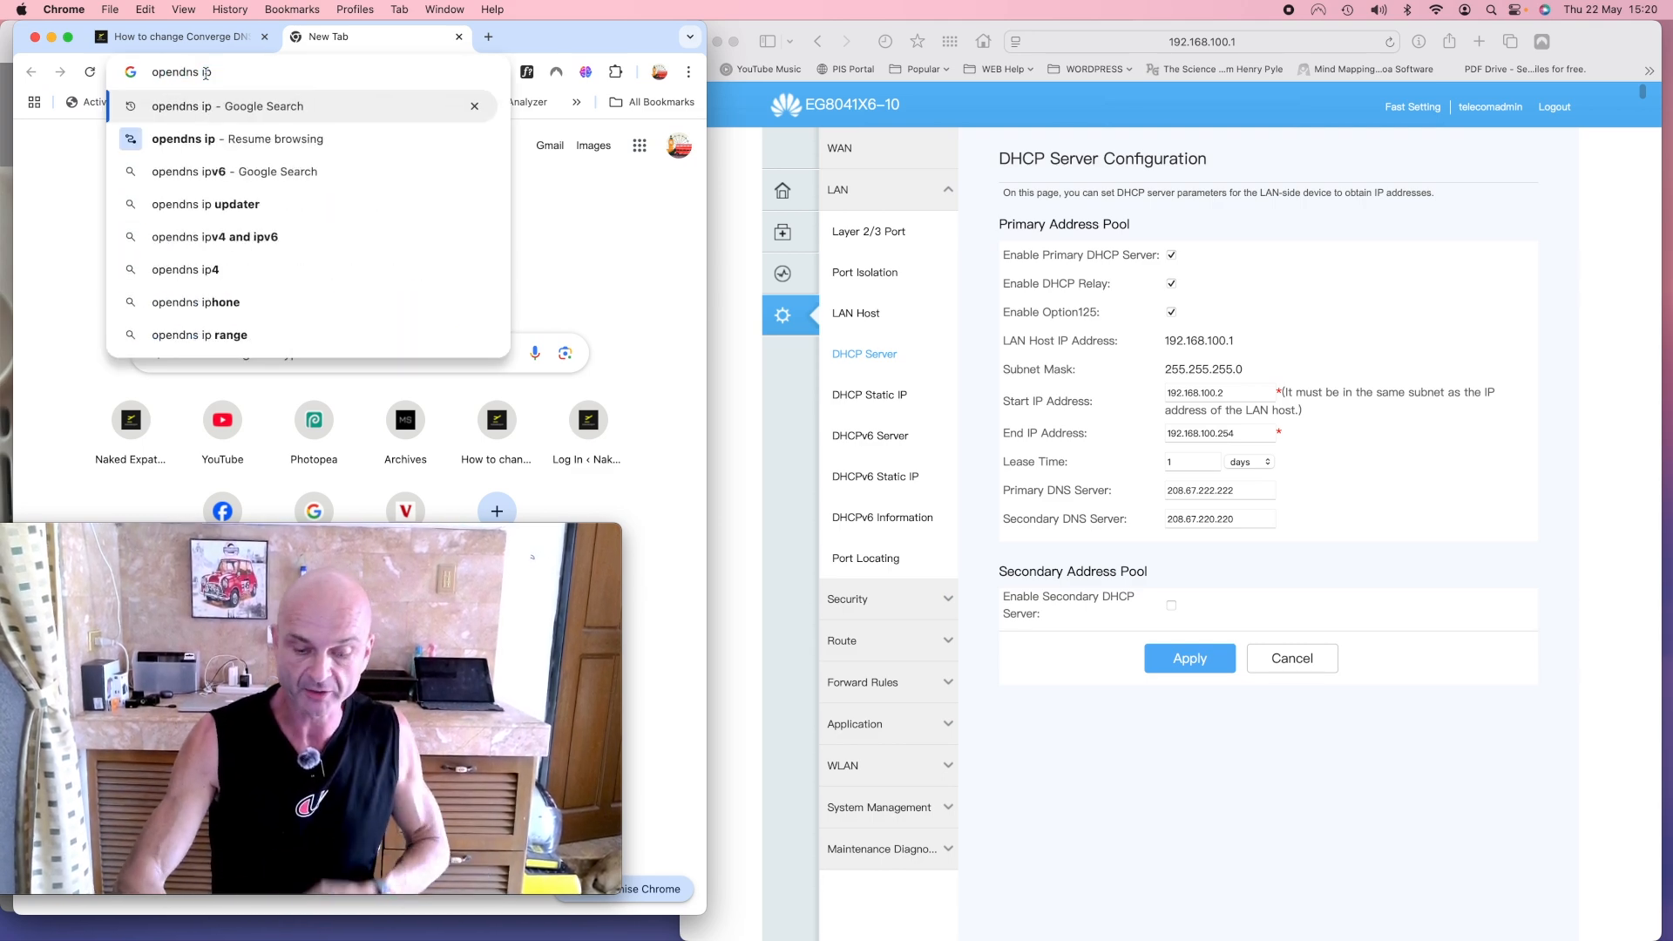
key(Return)
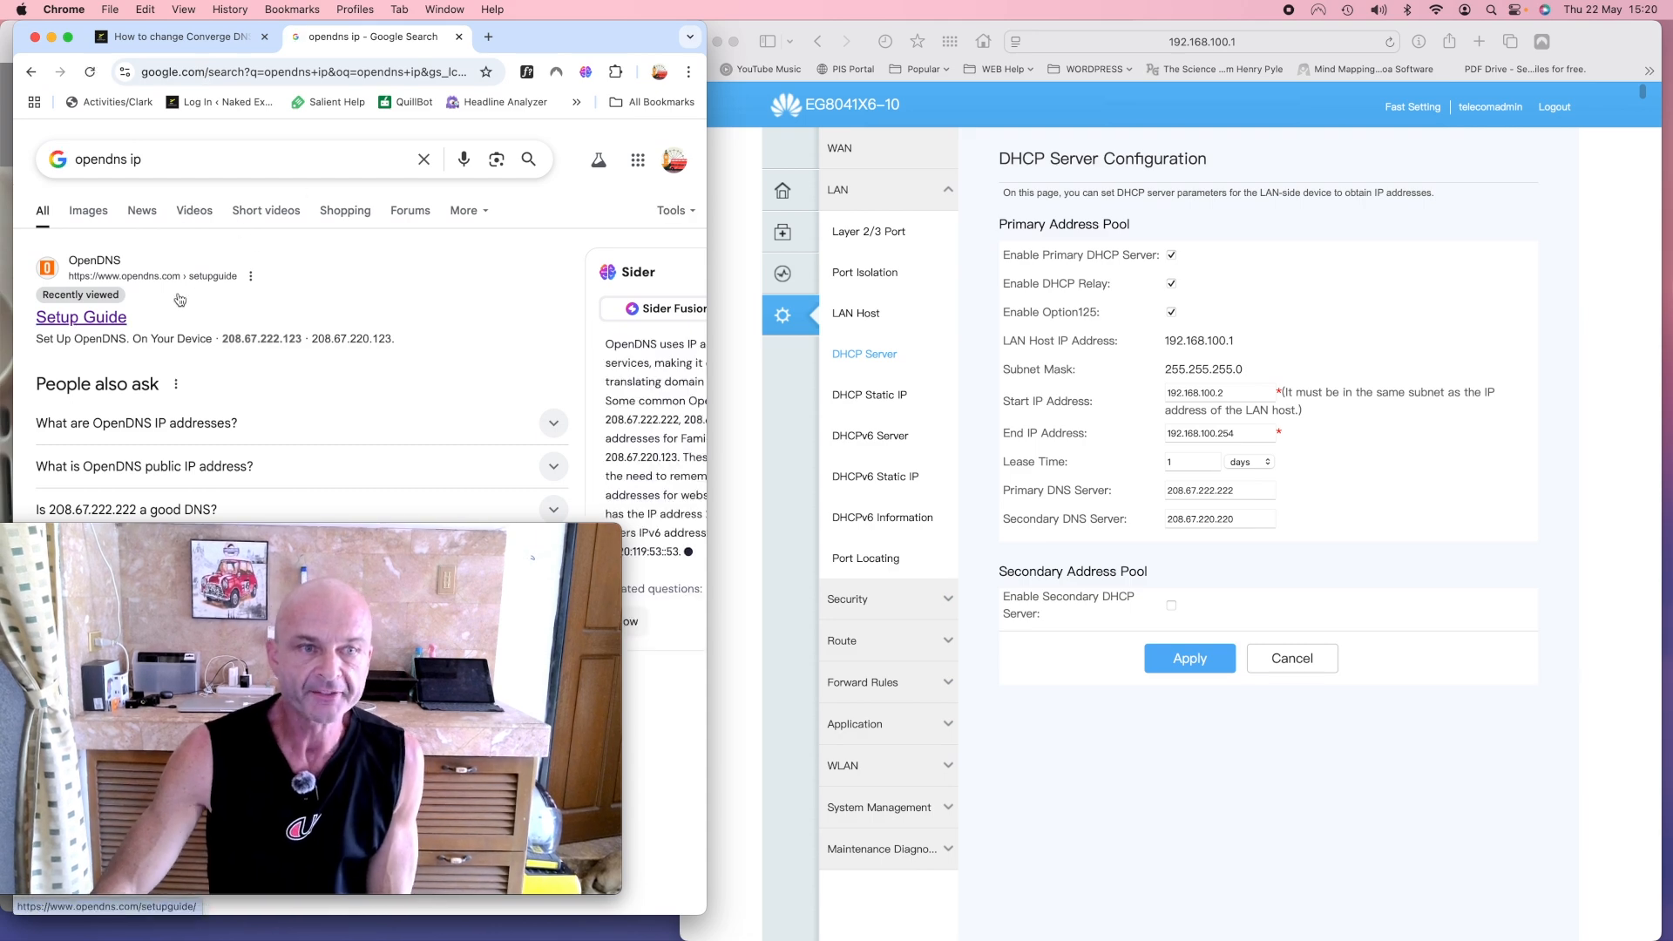
click(178, 299)
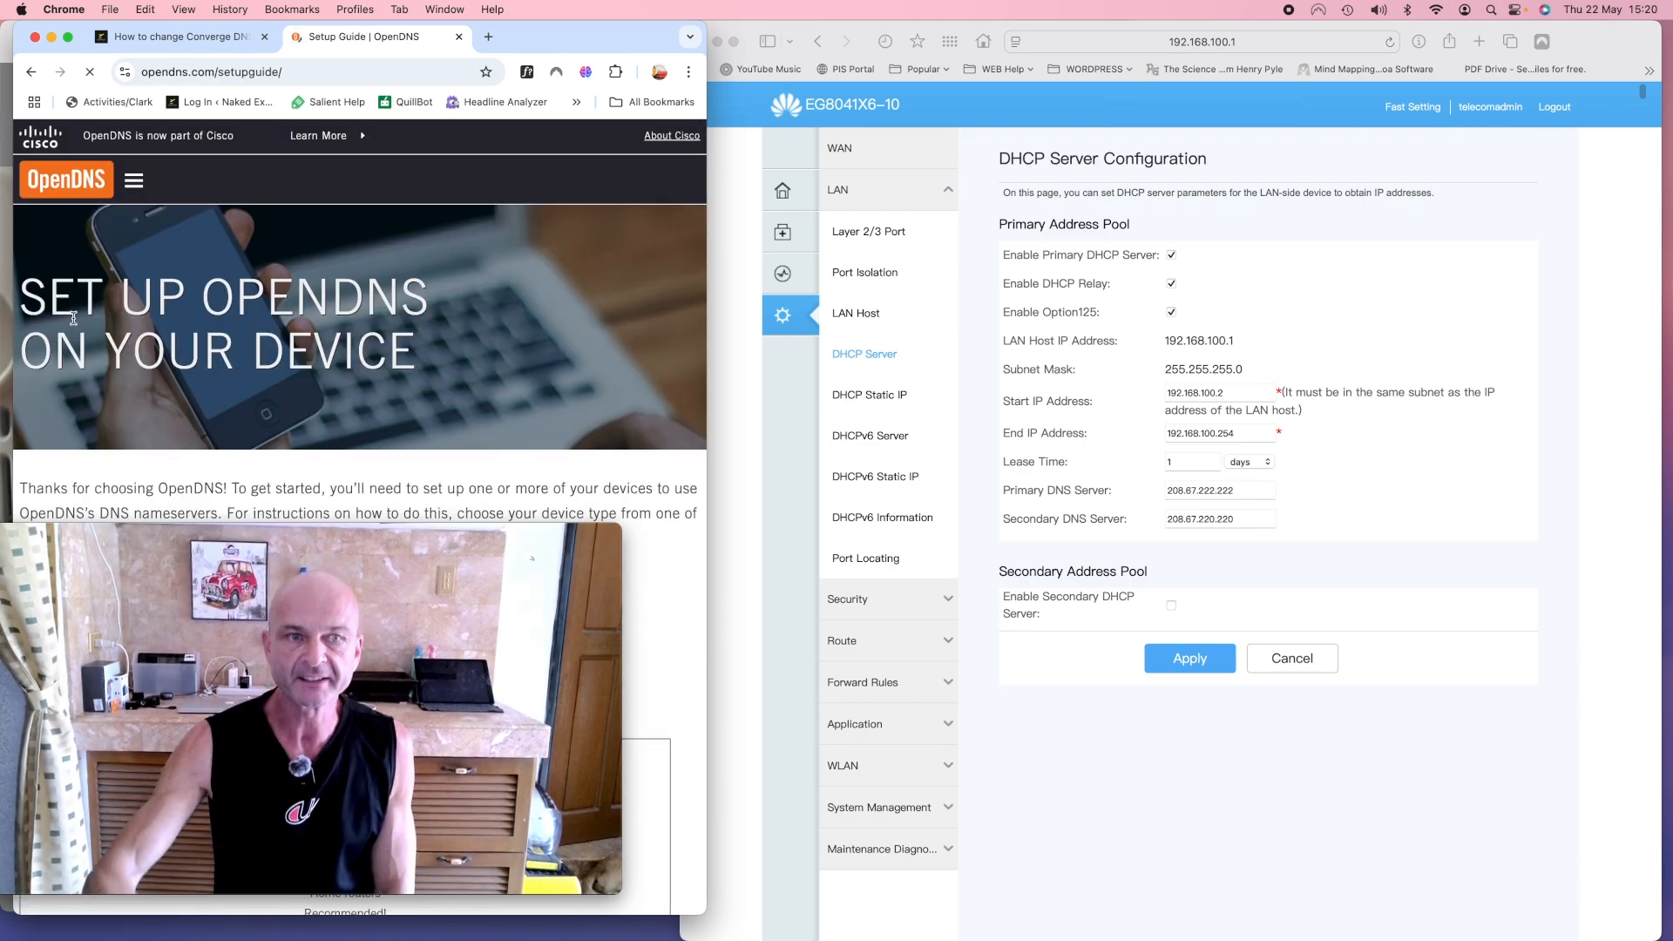
drag(333, 538, 586, 608)
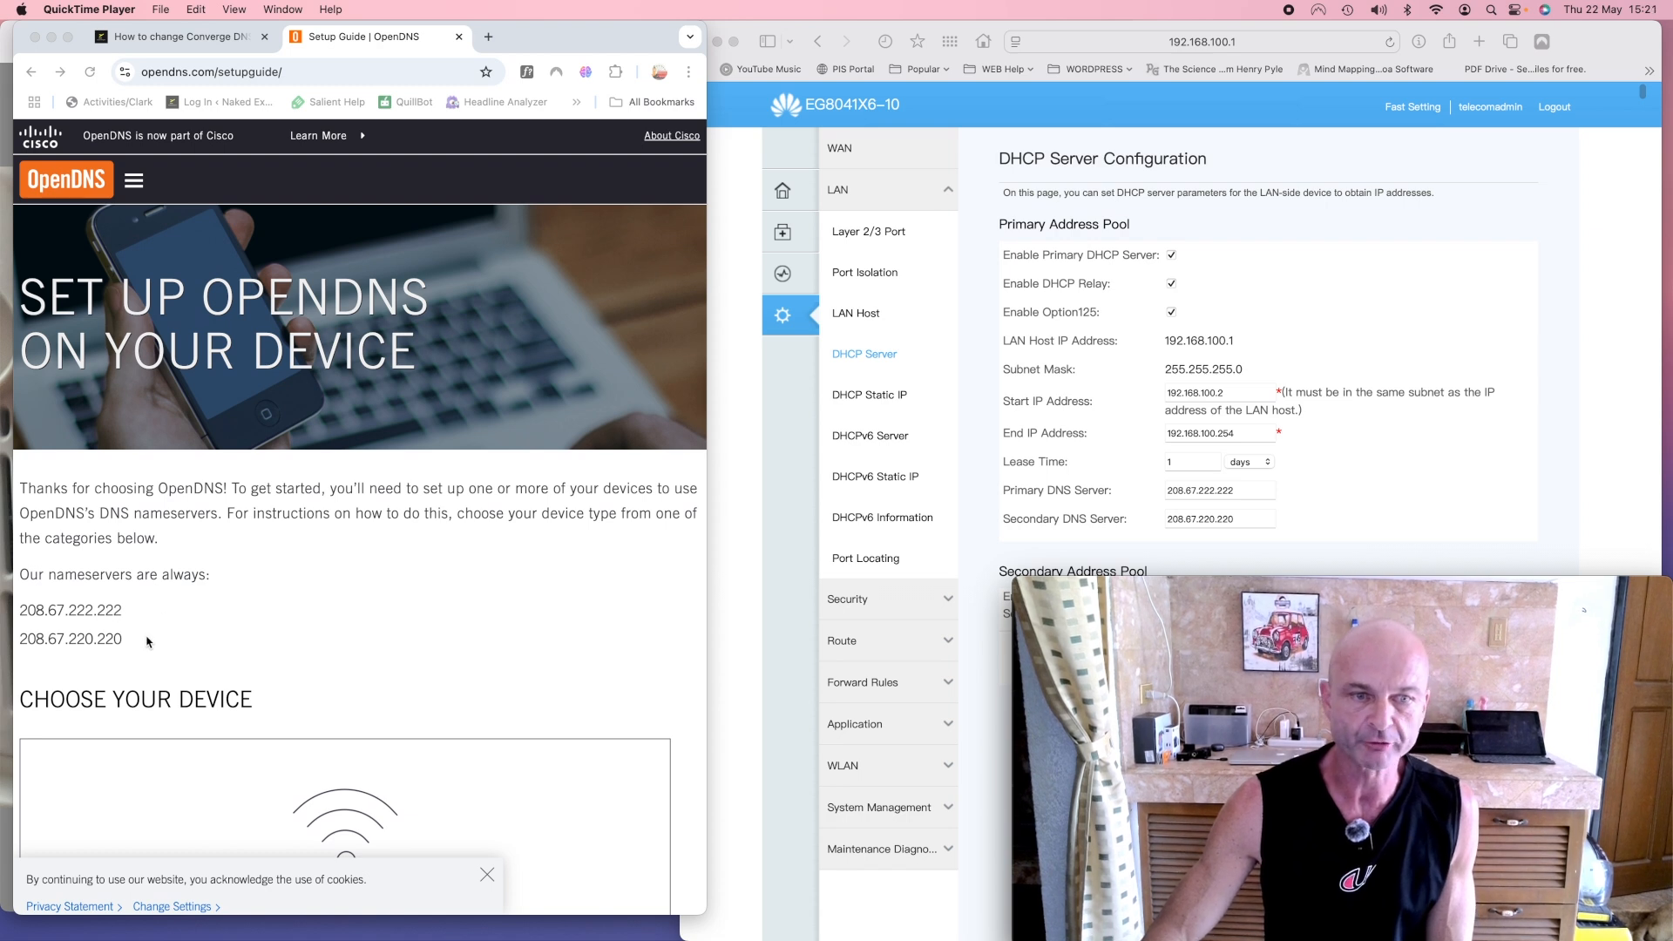
Step: Copy 208.67.222.222 from the OpenDNS page into the router's Primary DNS Server field
click(148, 641)
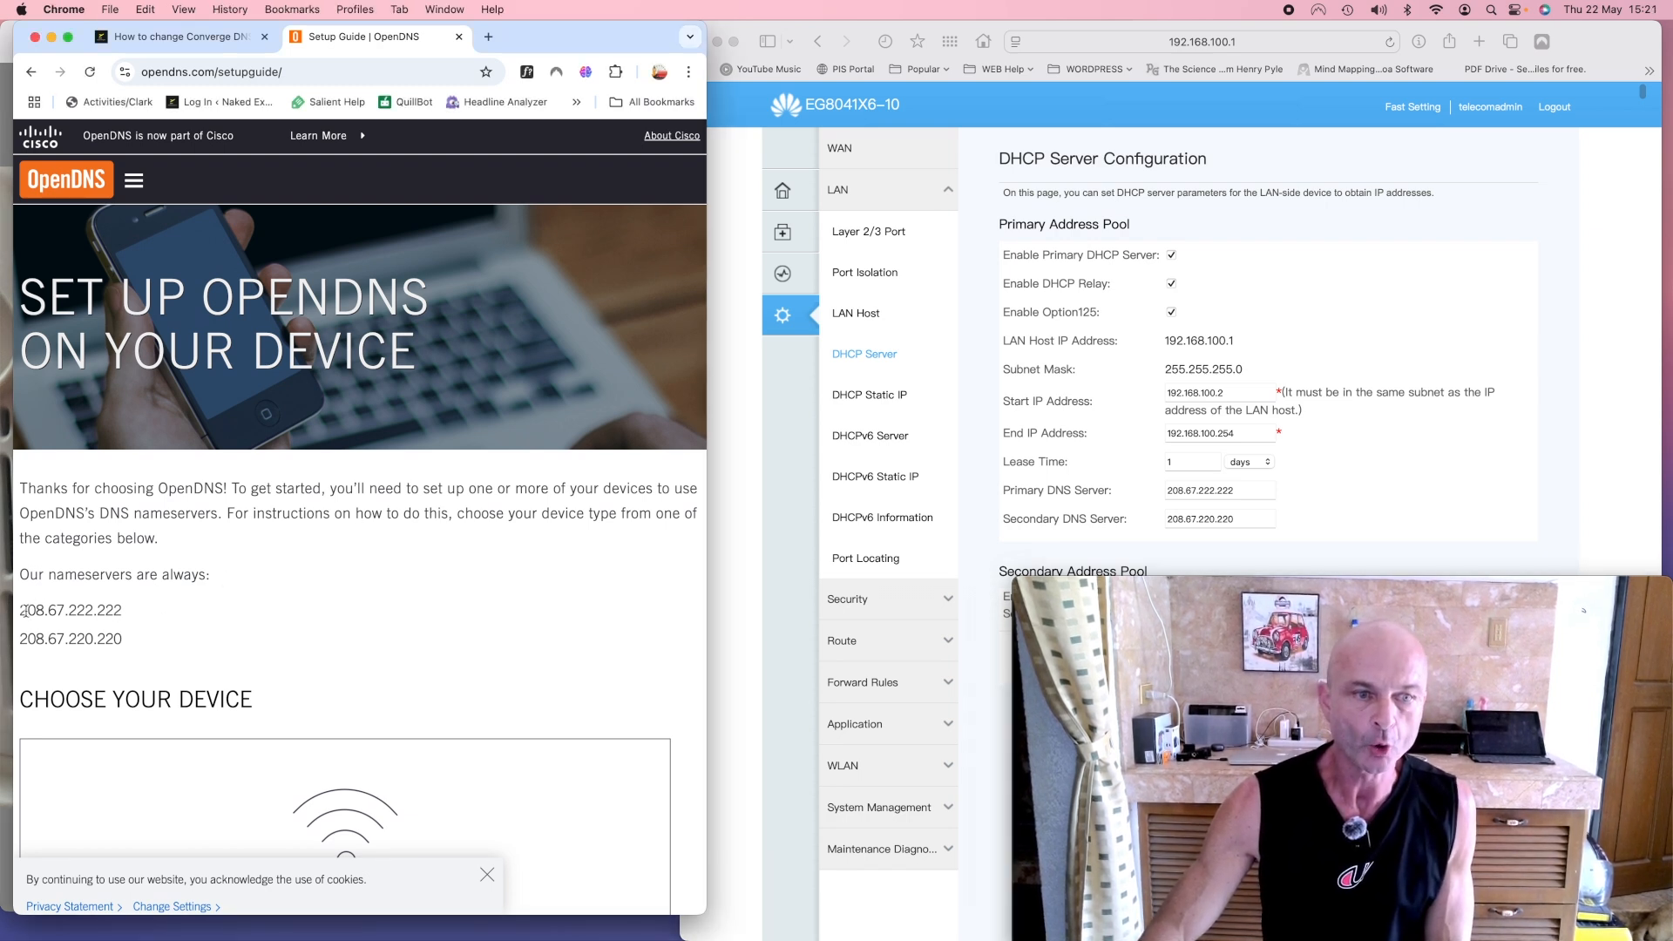
drag(20, 610, 158, 611)
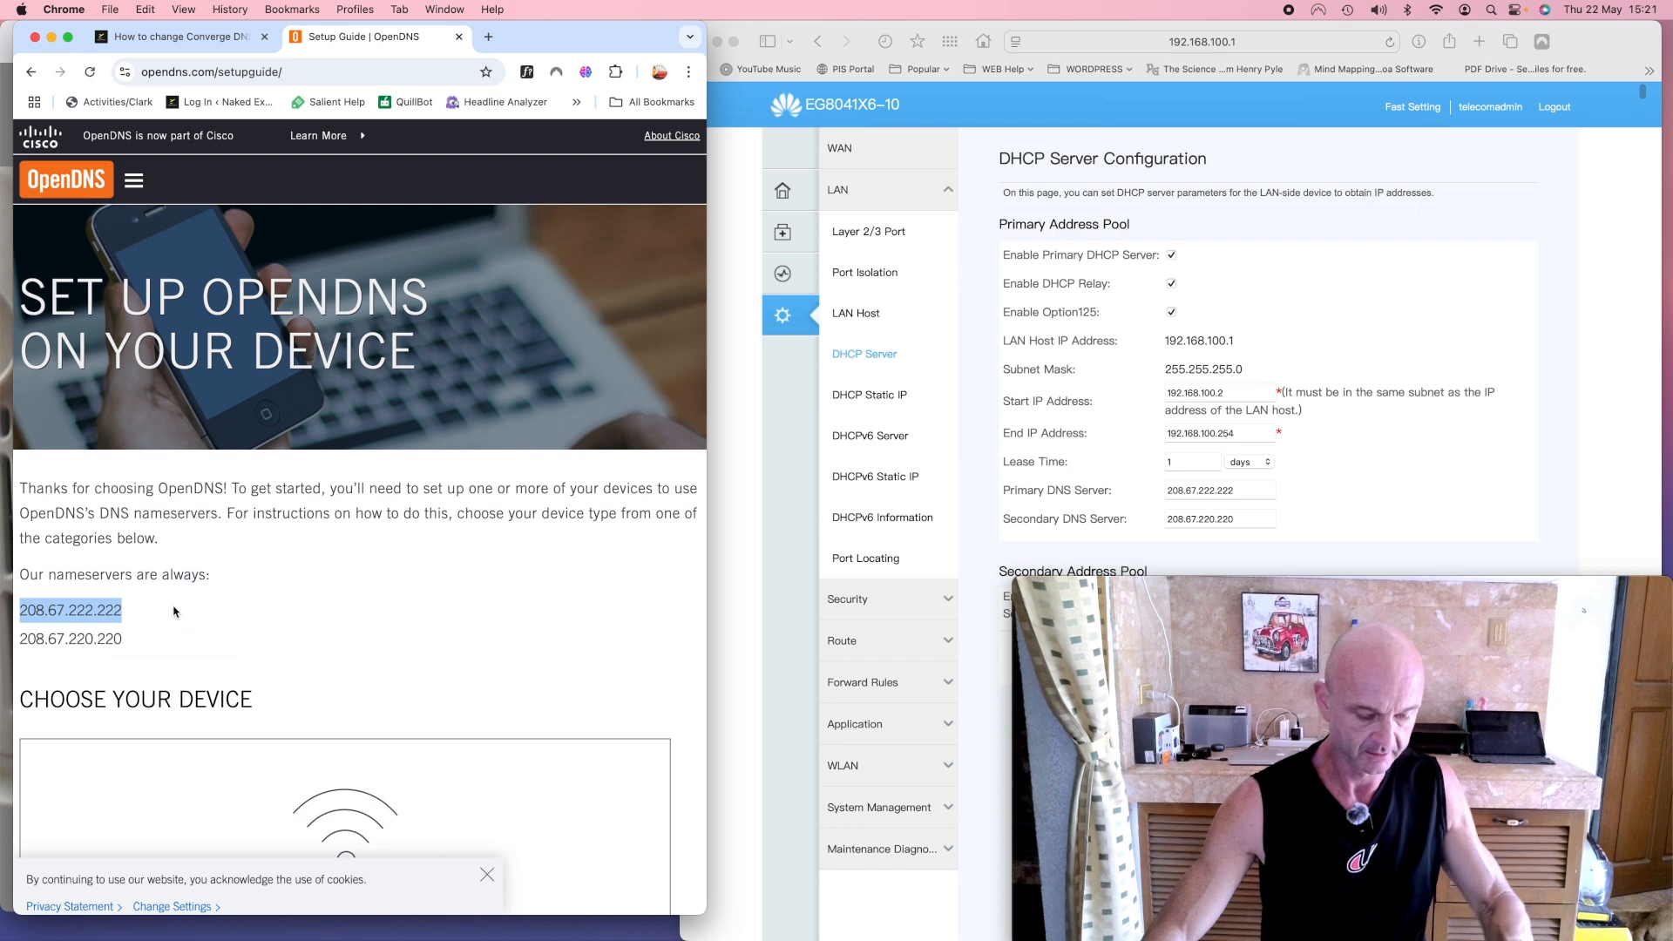
click(1208, 493)
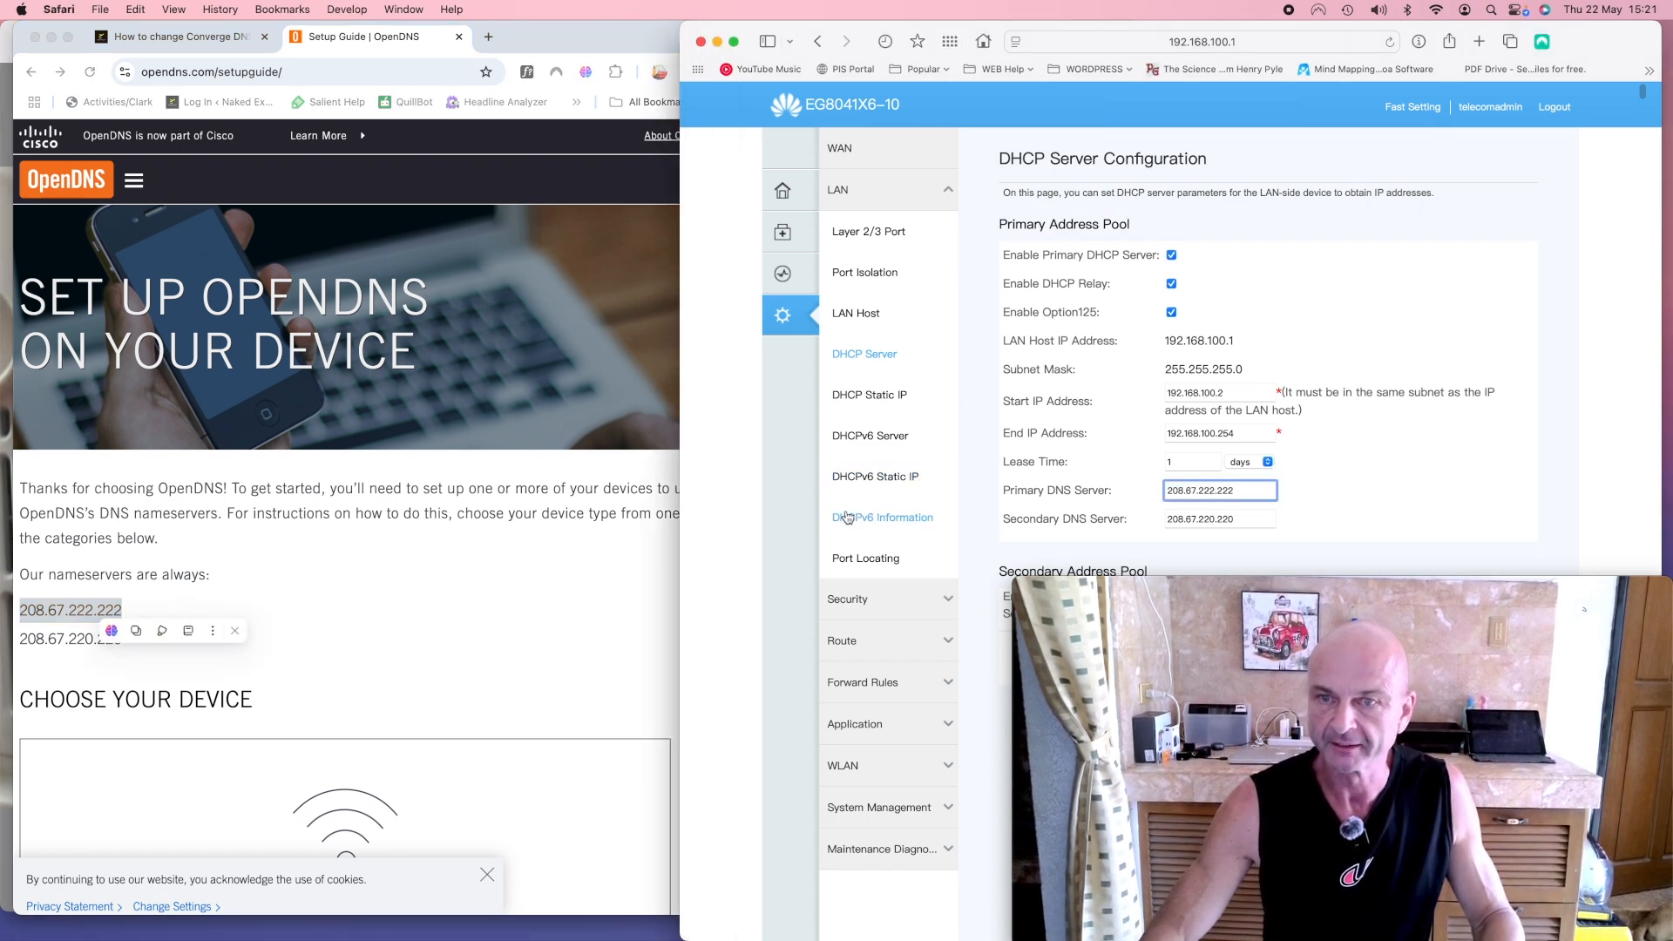
Step: Copy 208.67.220.220 from the OpenDNS page into the router's Secondary DNS Server field
click(532, 581)
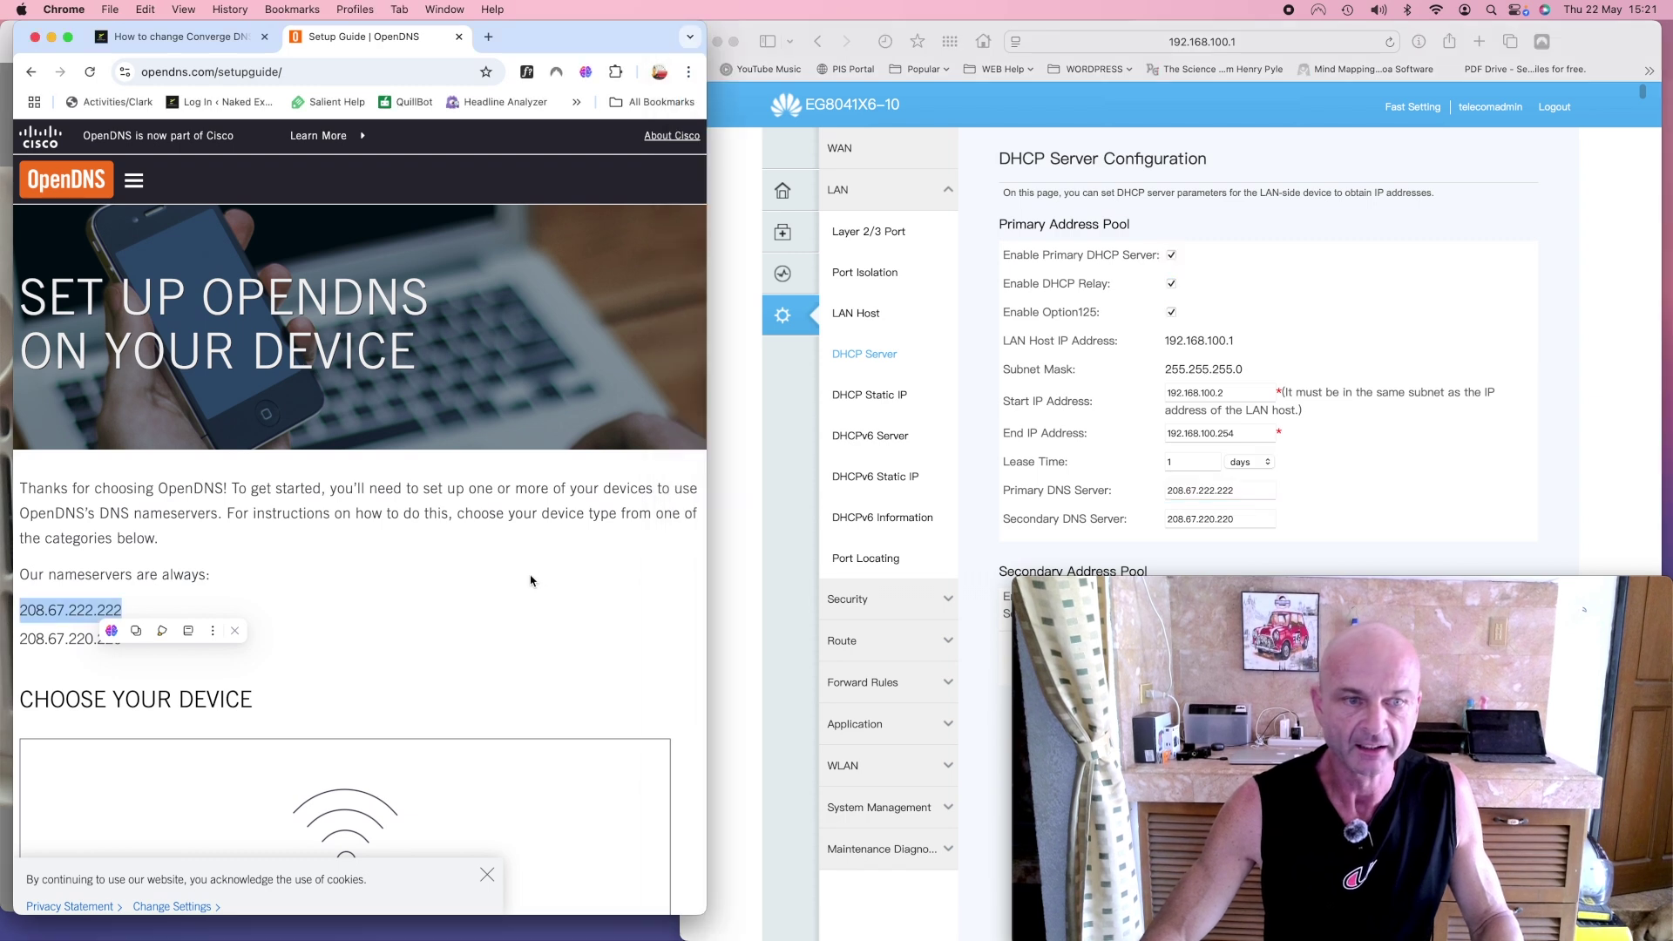
click(39, 667)
drag(20, 639, 122, 639)
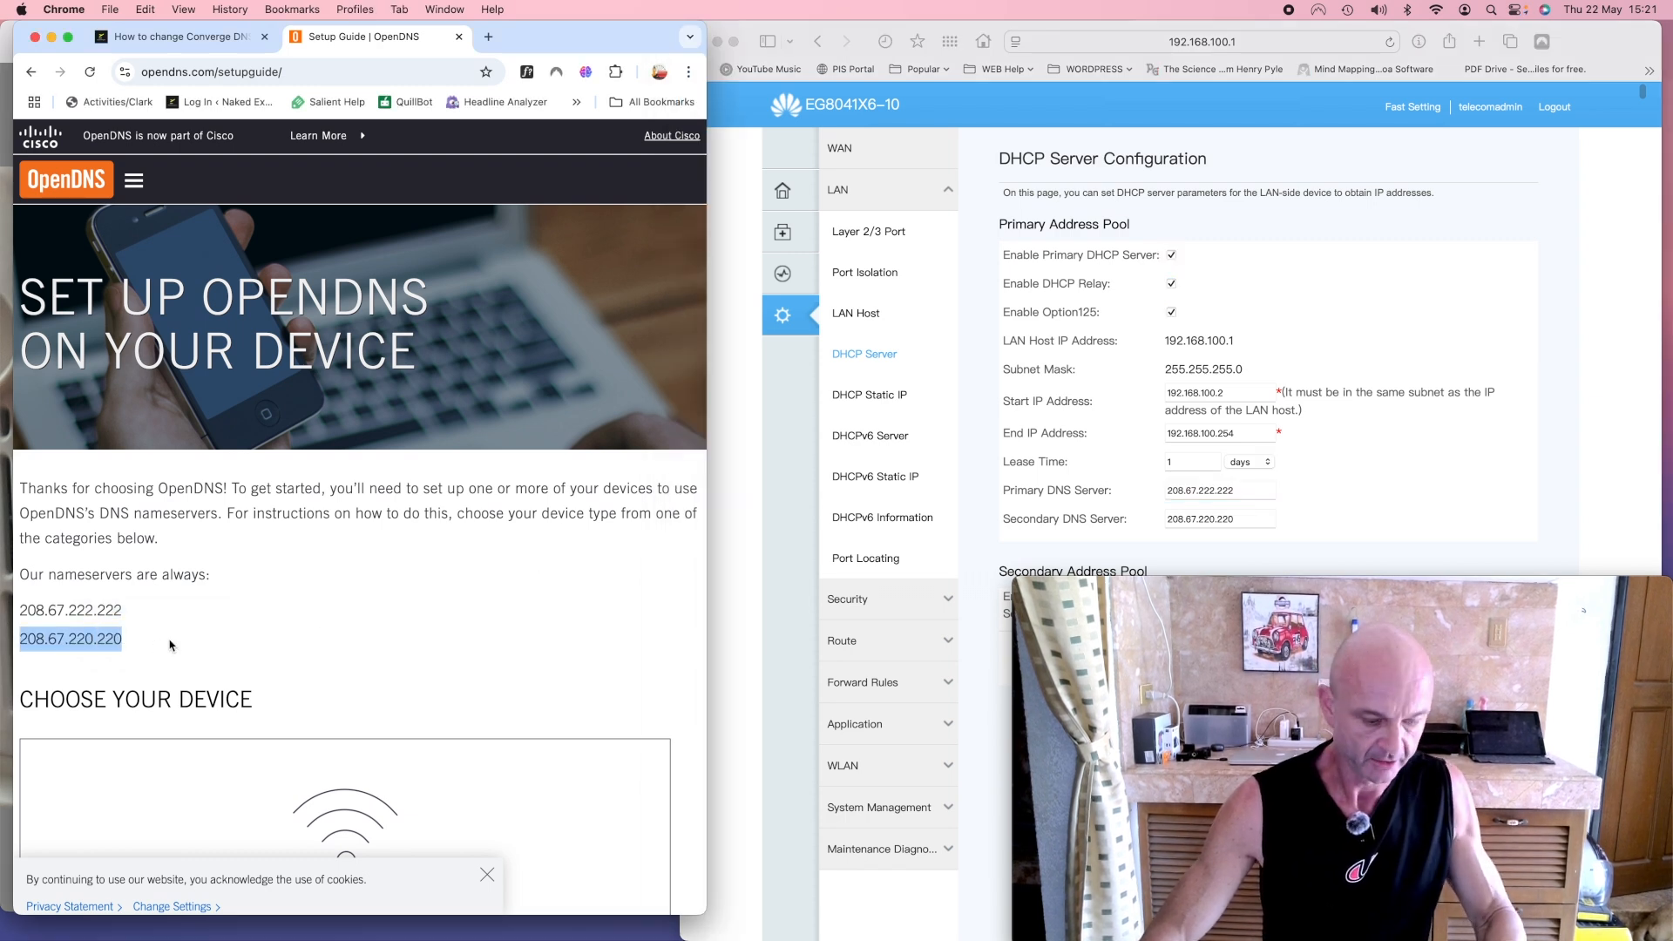
click(1242, 523)
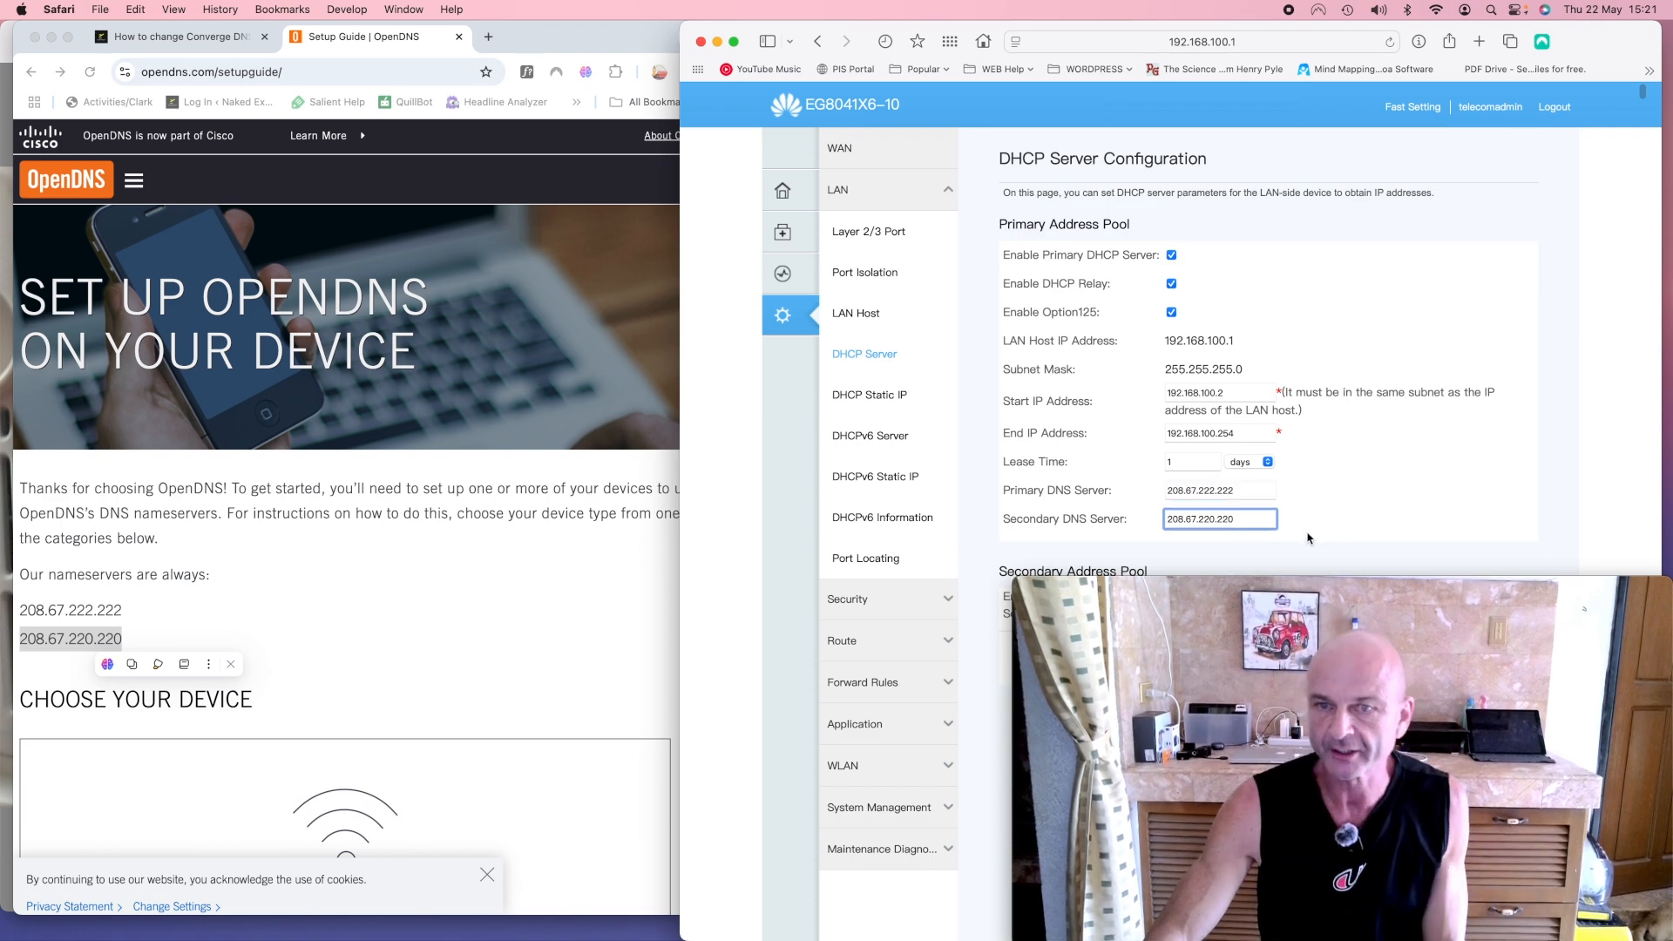
click(1344, 591)
drag(1344, 591, 416, 454)
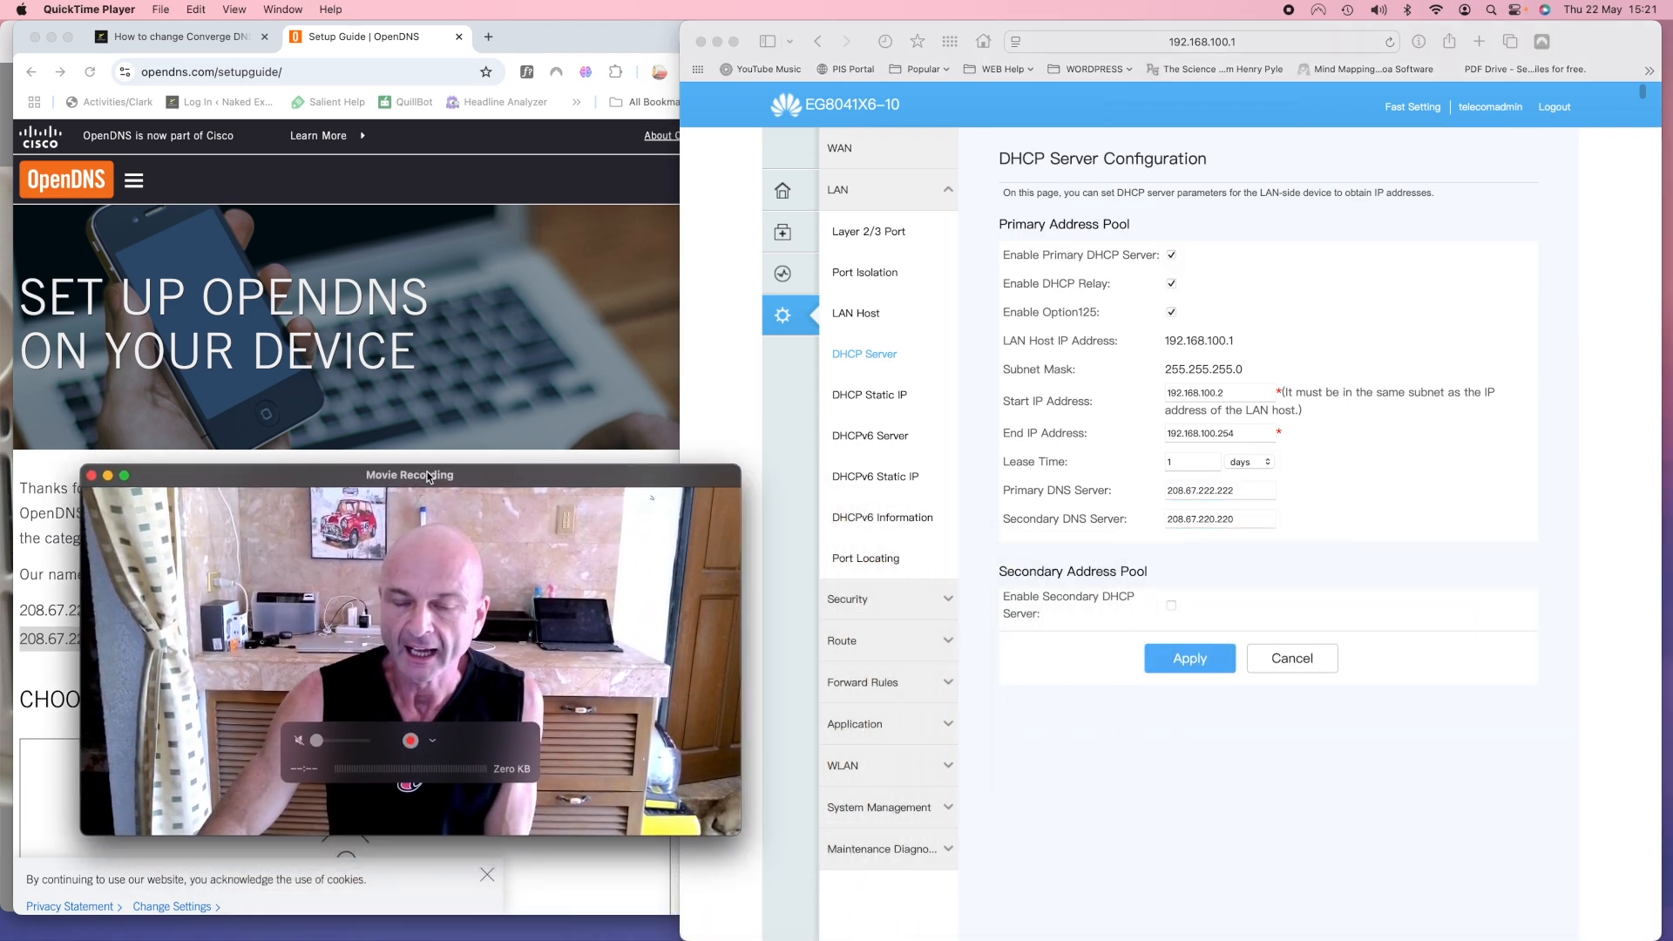
Step: Apply the new OpenDNS DNS settings on the DHCP Server page
click(1458, 857)
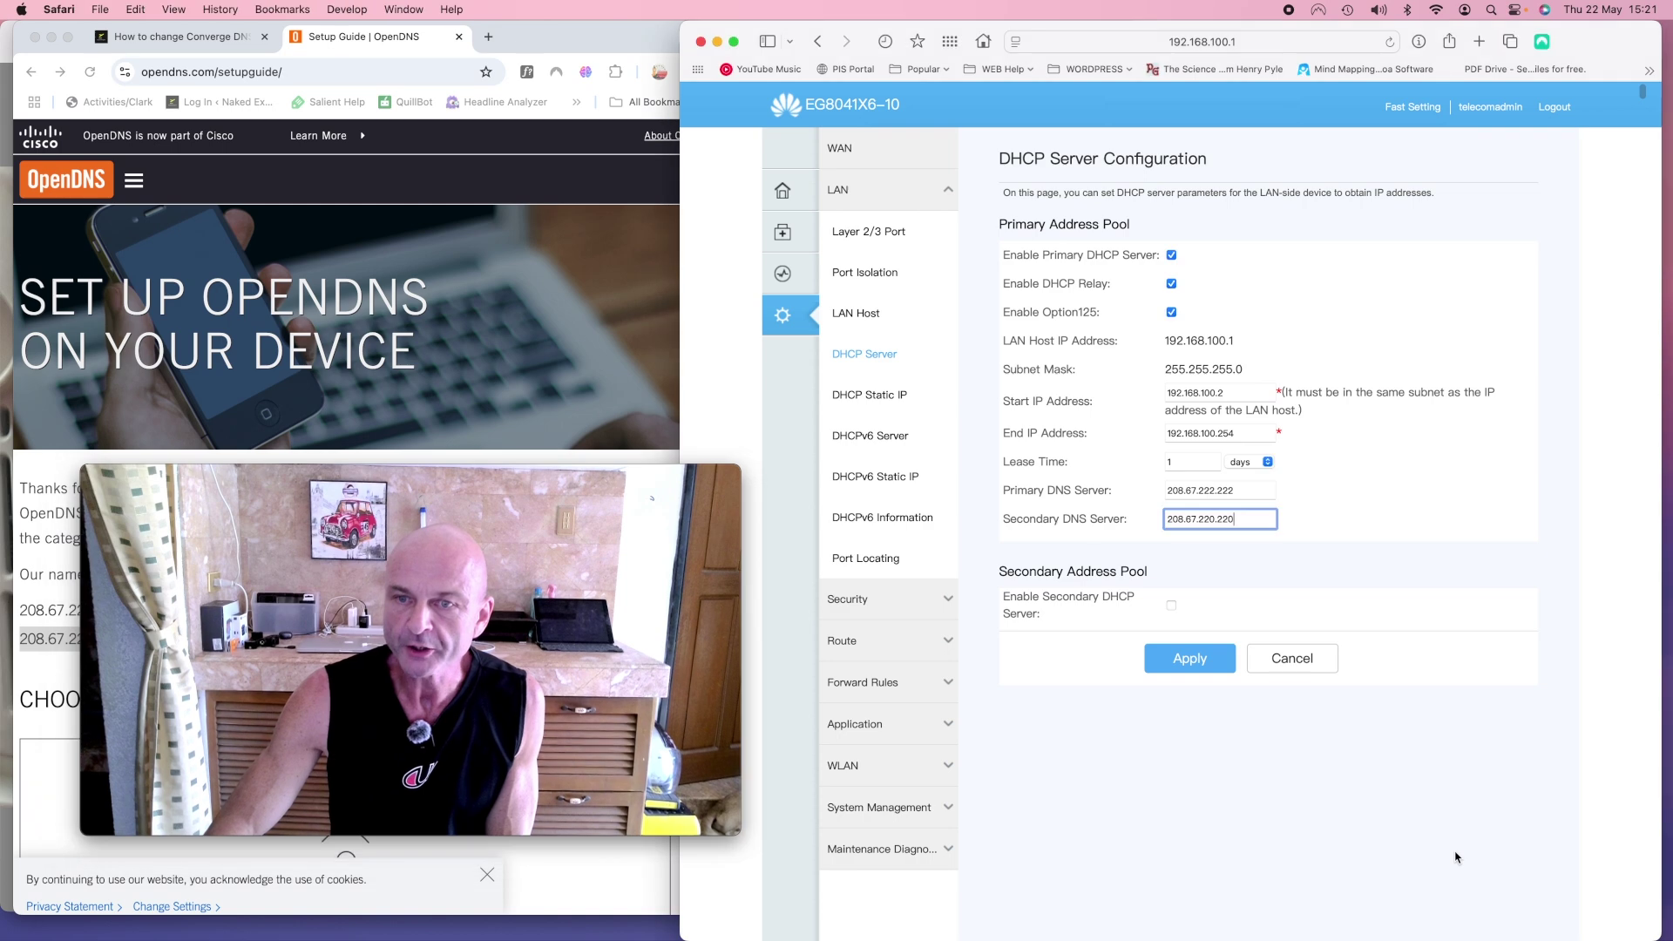
click(1179, 660)
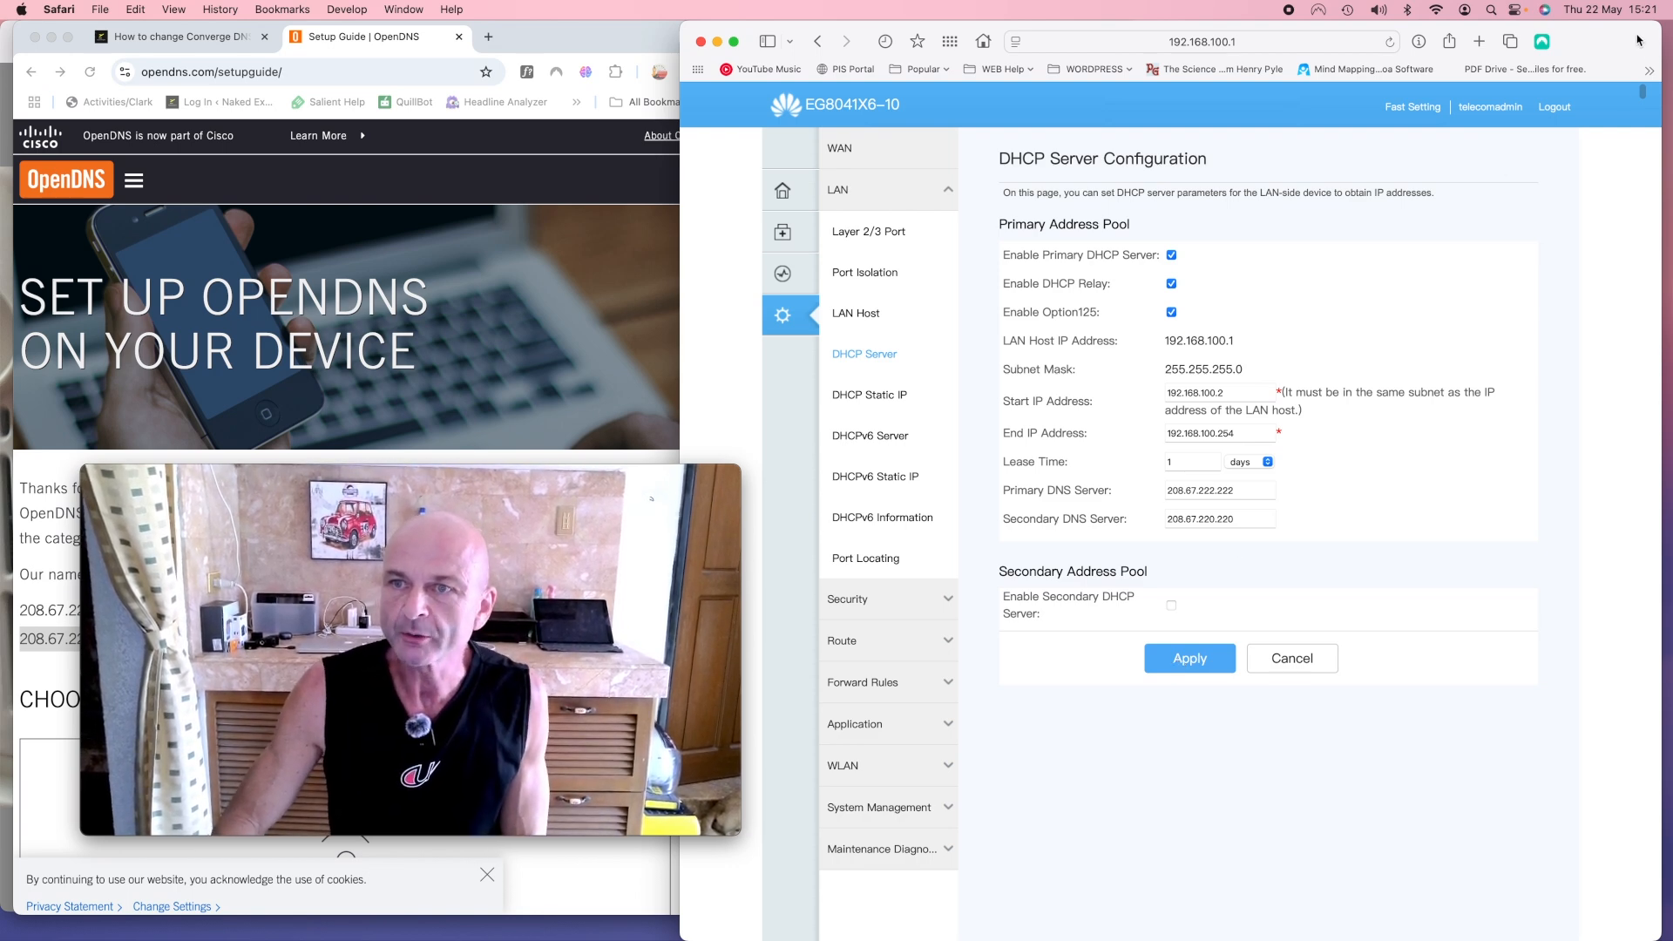
Step: Log out of the Huawei router, returning it to the empty login screen
drag(1638, 41, 1522, 49)
click(1441, 115)
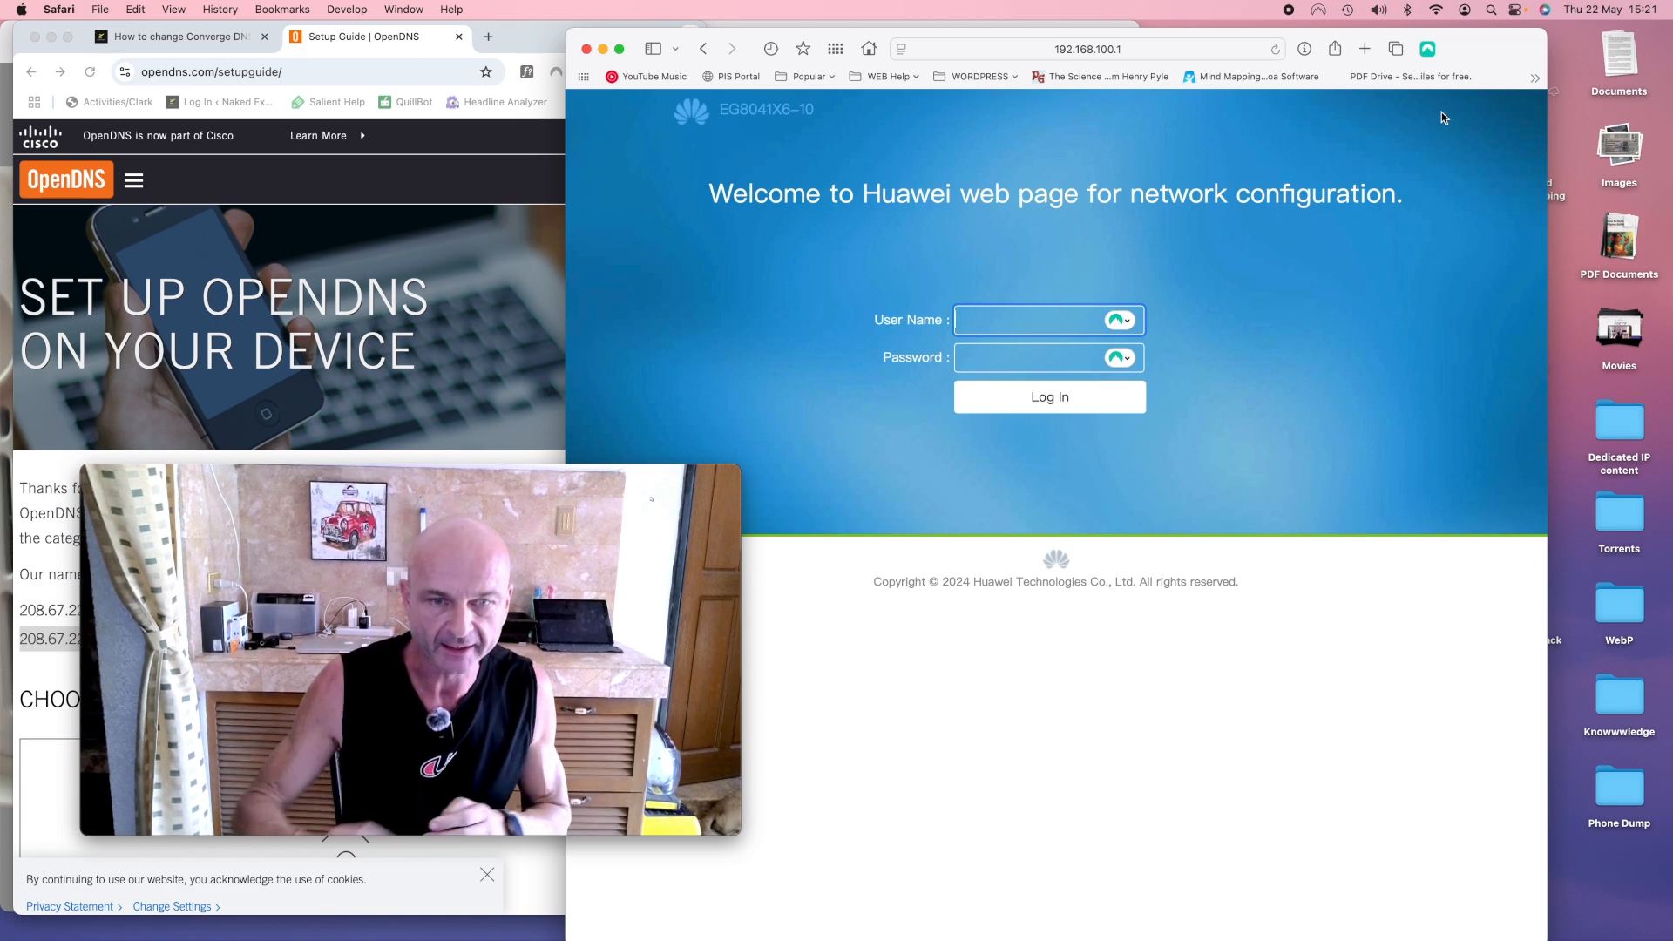
mouse_move(433, 477)
mouse_down()
mouse_move(872, 548)
mouse_move(995, 519)
mouse_up()
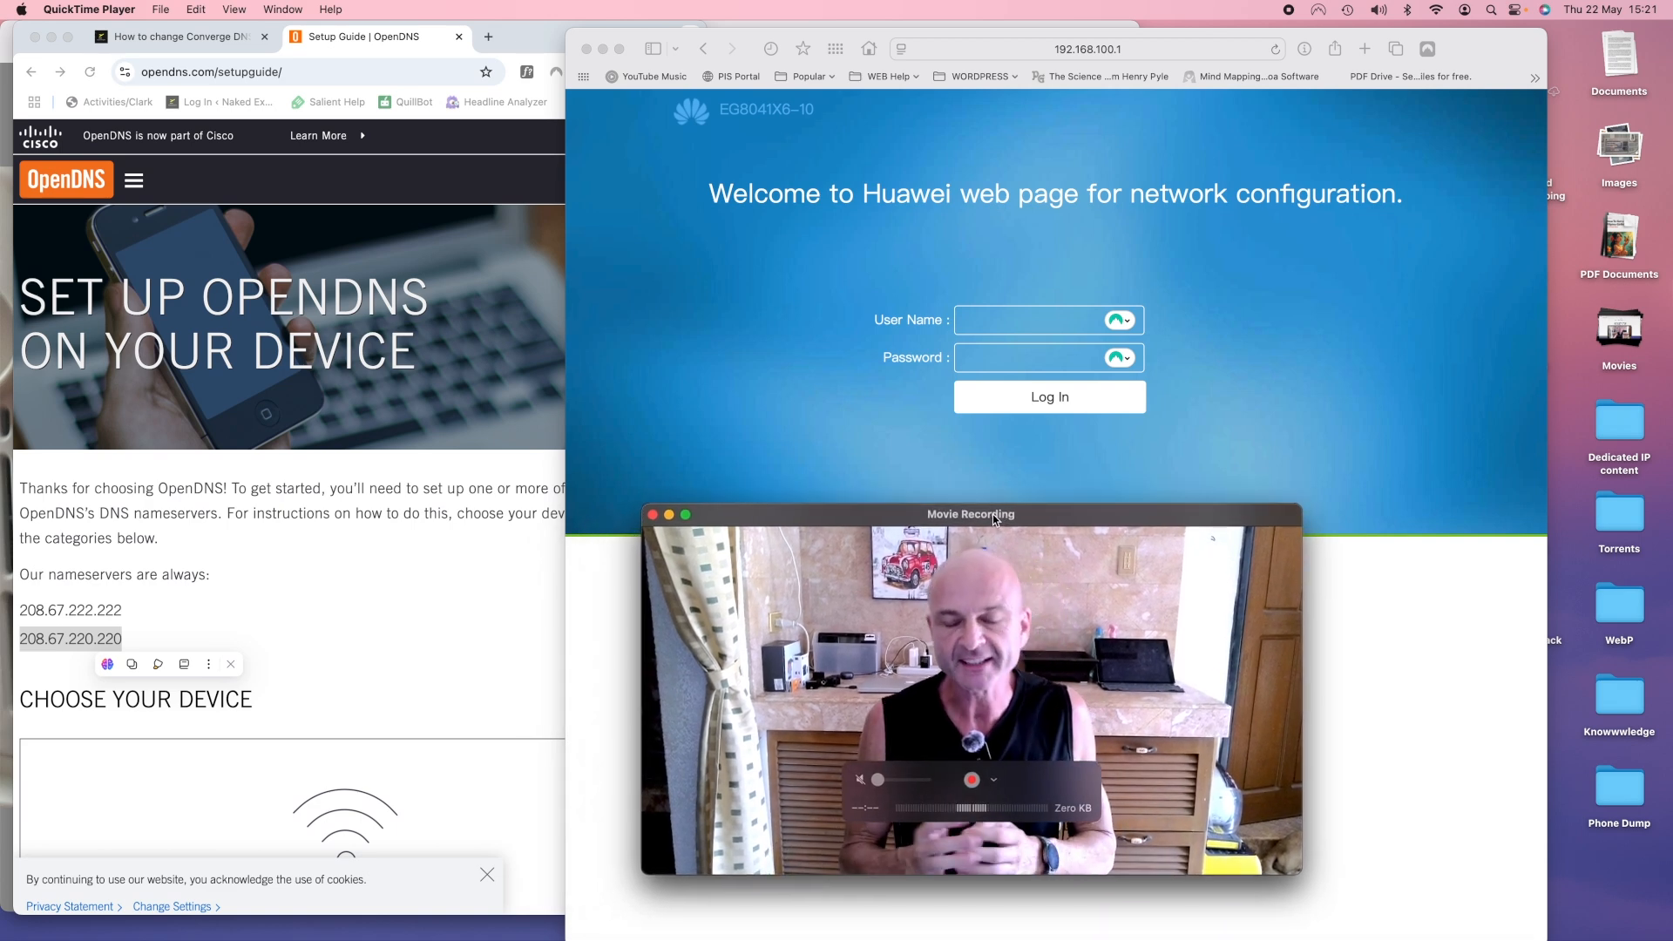